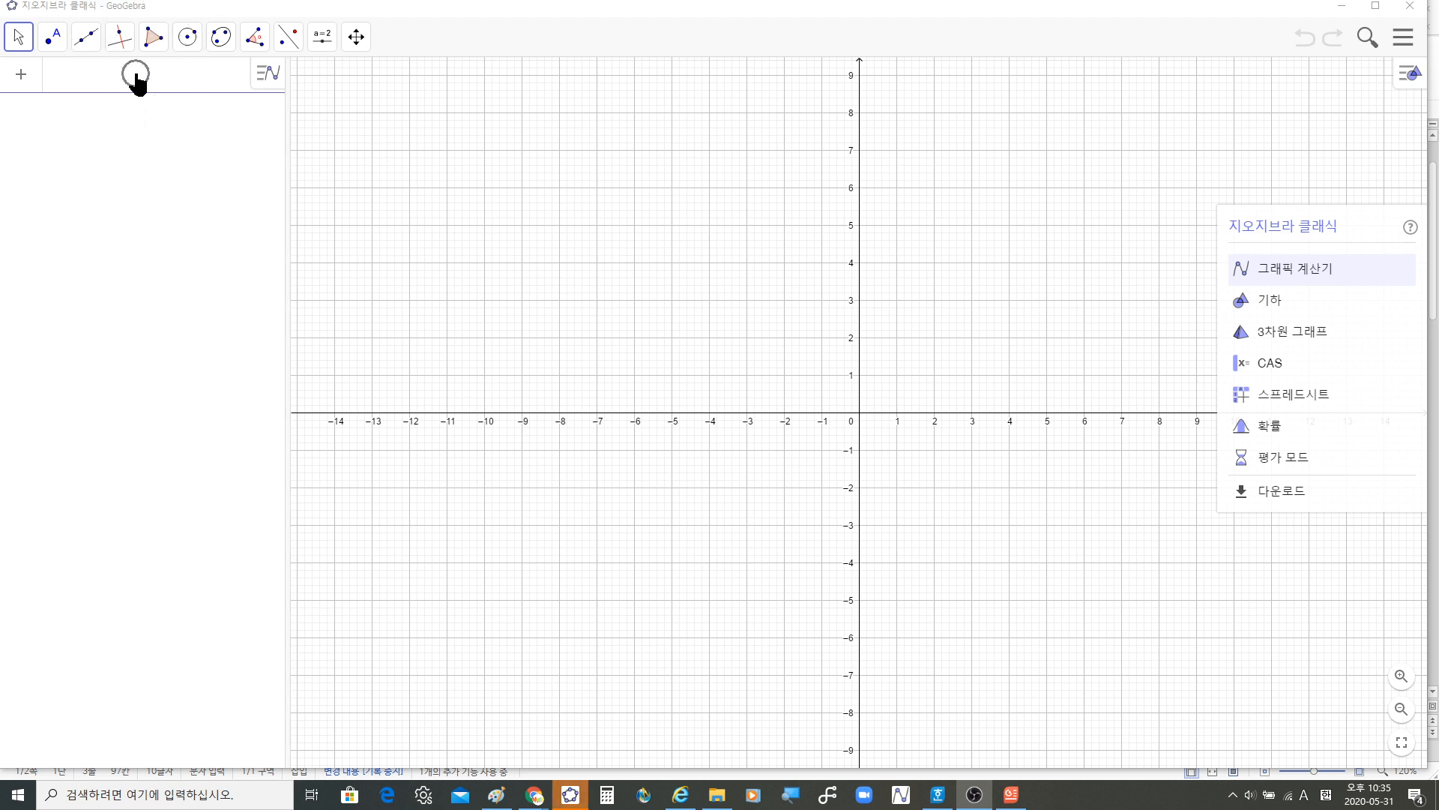
Step: Graph the quadratic function y = (x-2)^2 - 1 by entering its equation in the algebra view
click(138, 84)
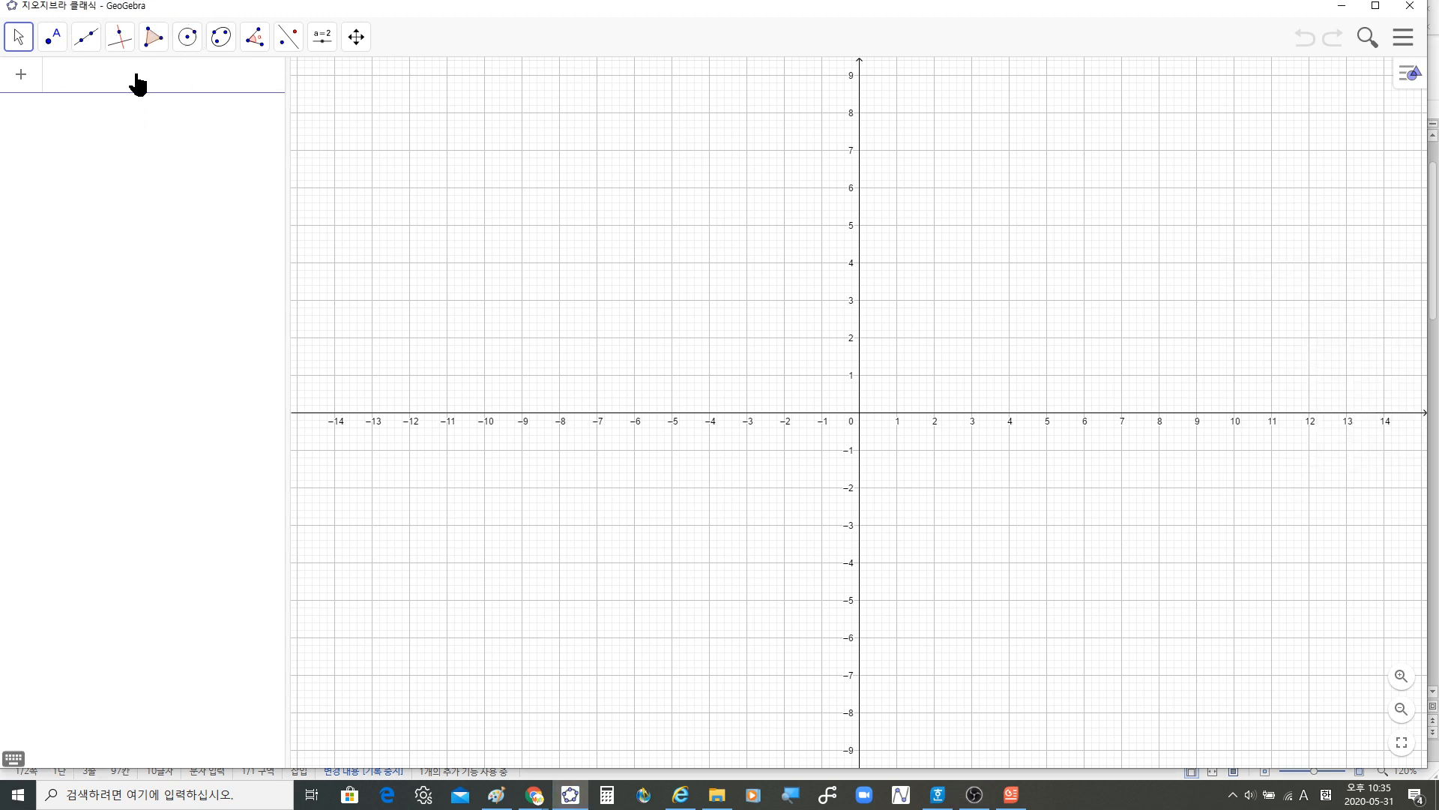
text(y)
text( =)
text(()
text(x-2)
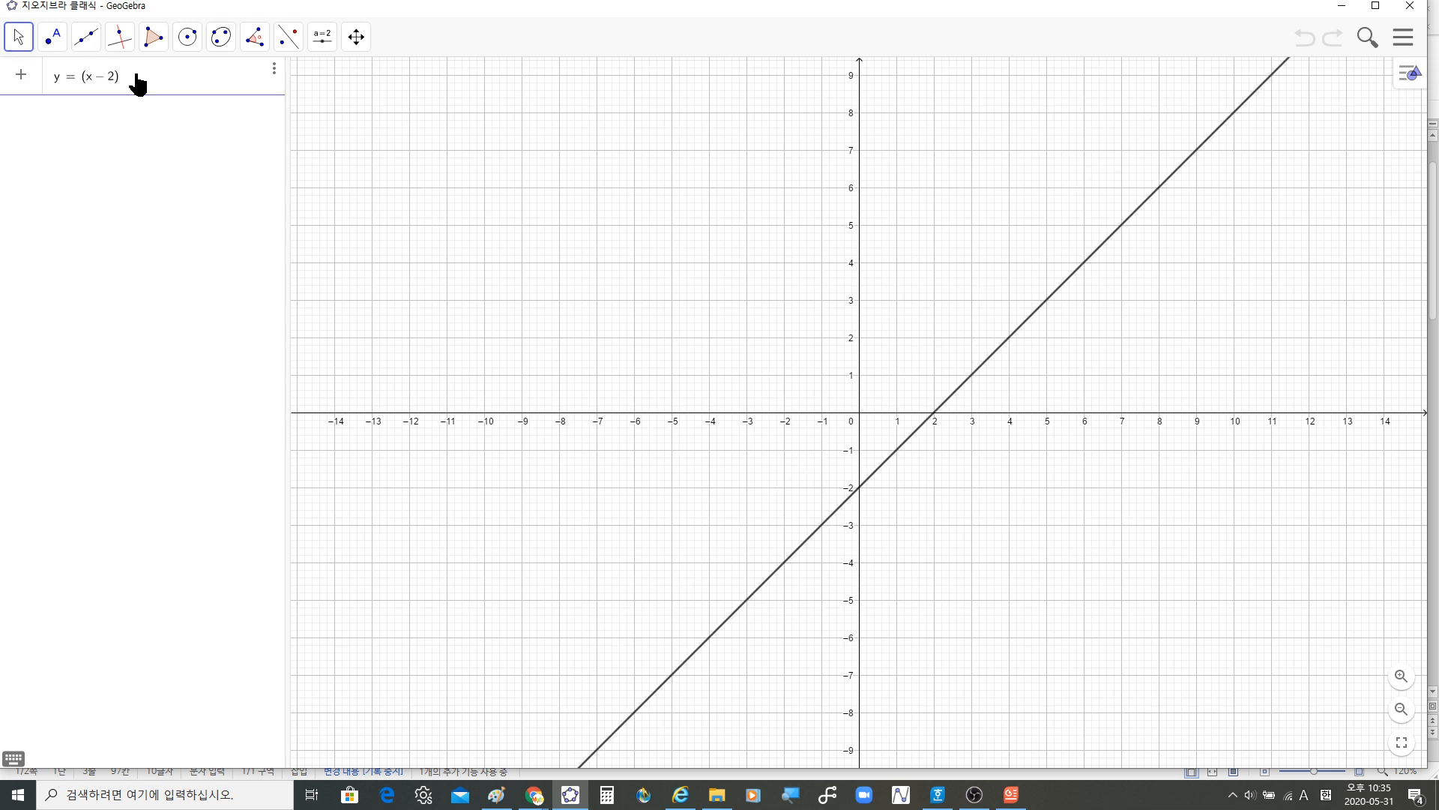
text(^2)
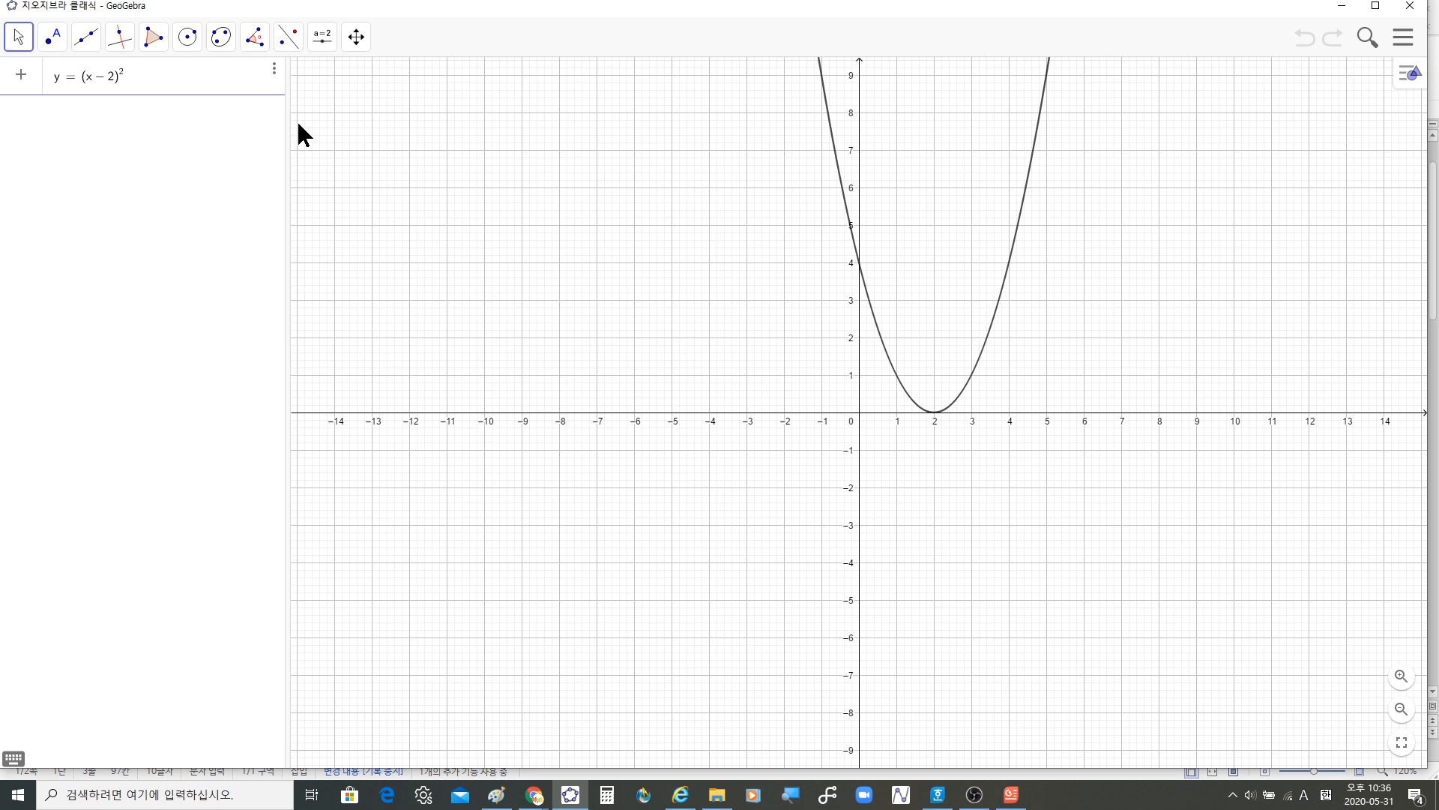
key(ctrl)
key(ctrl)
key(ctrl)
key(ctrl)
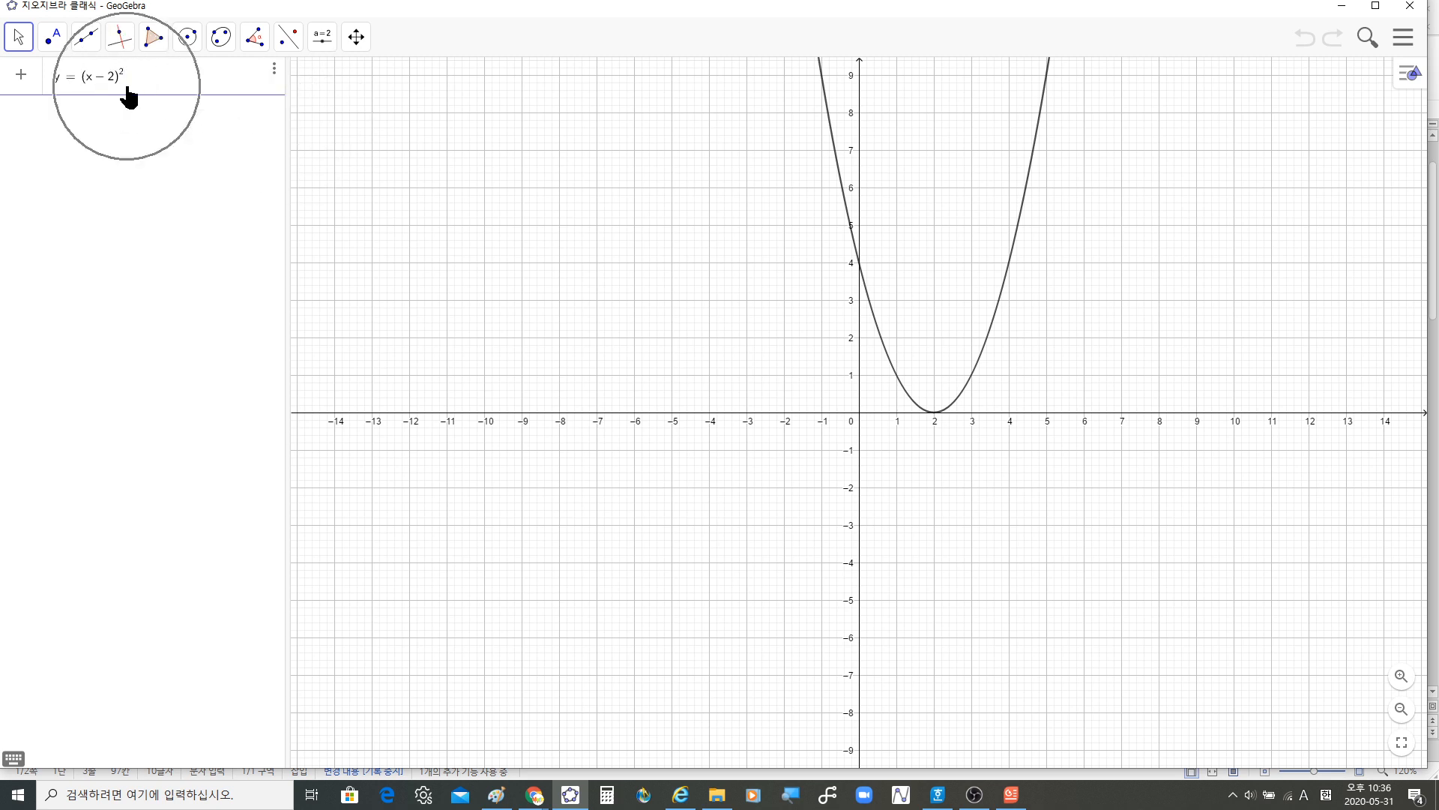
key(ctrl)
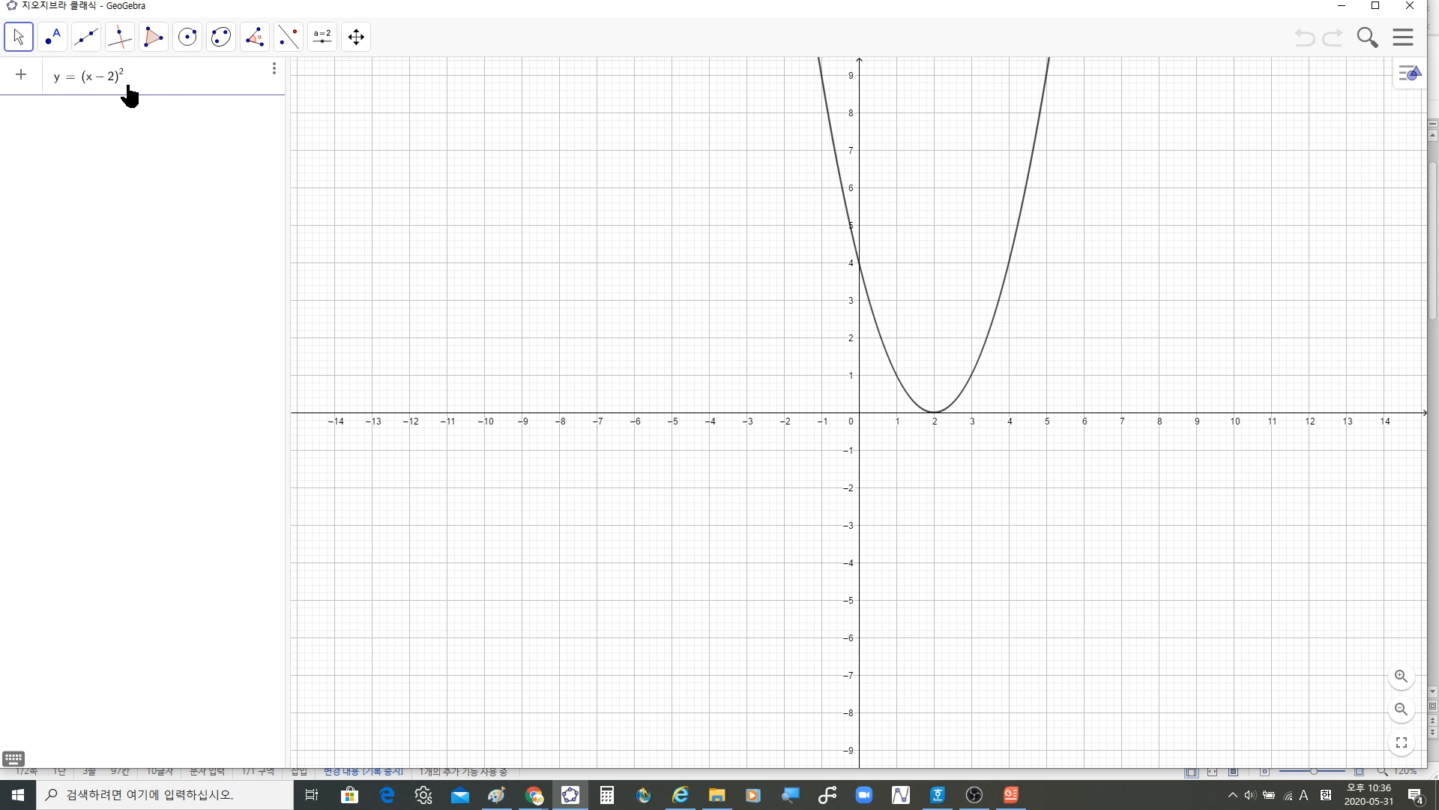
key(ctrl)
text(-1)
key(Return)
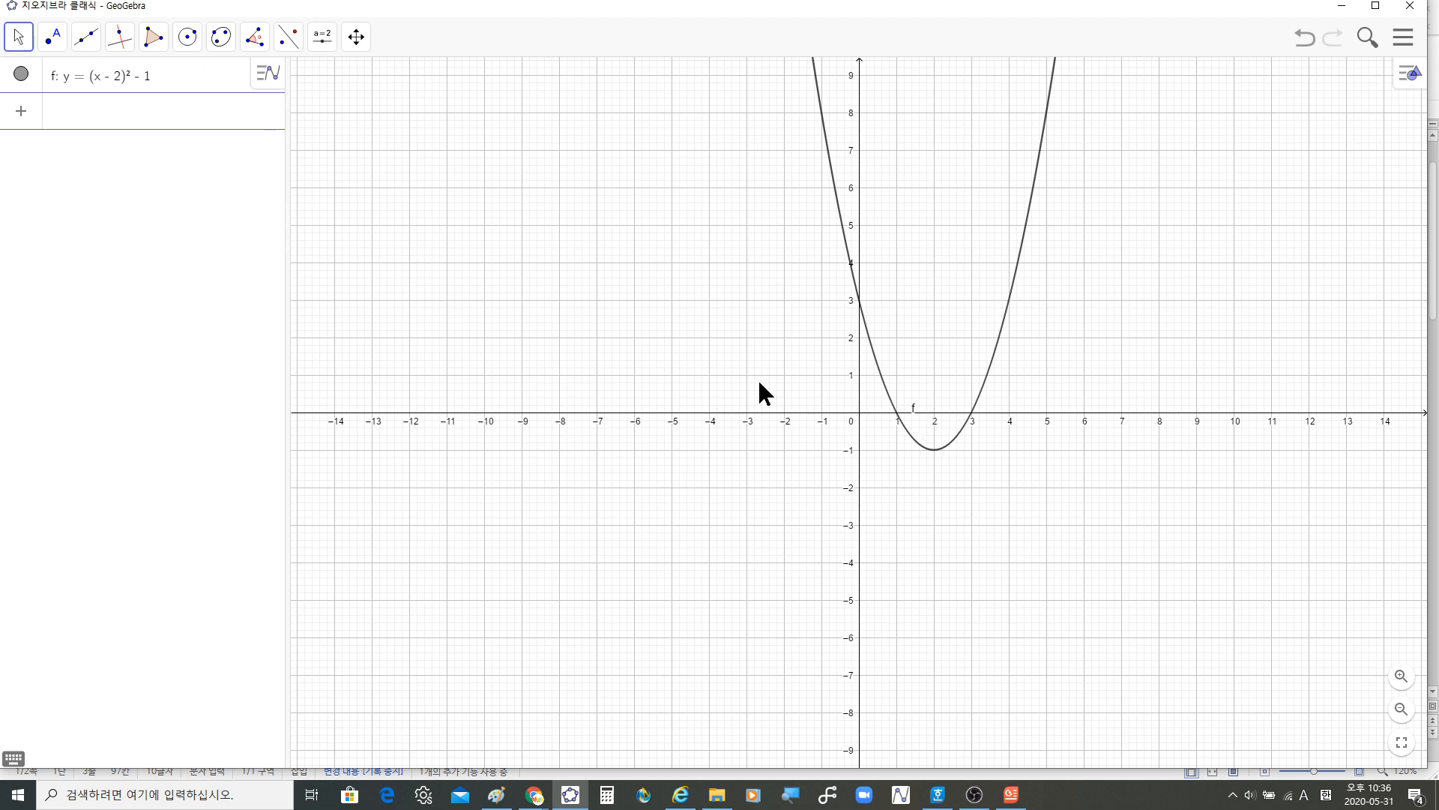
Step: Hide the grid in the graphics view, and toggle the coordinate axes off and back on
click(1408, 70)
key(ctrl)
key(ctrl)
click(1411, 75)
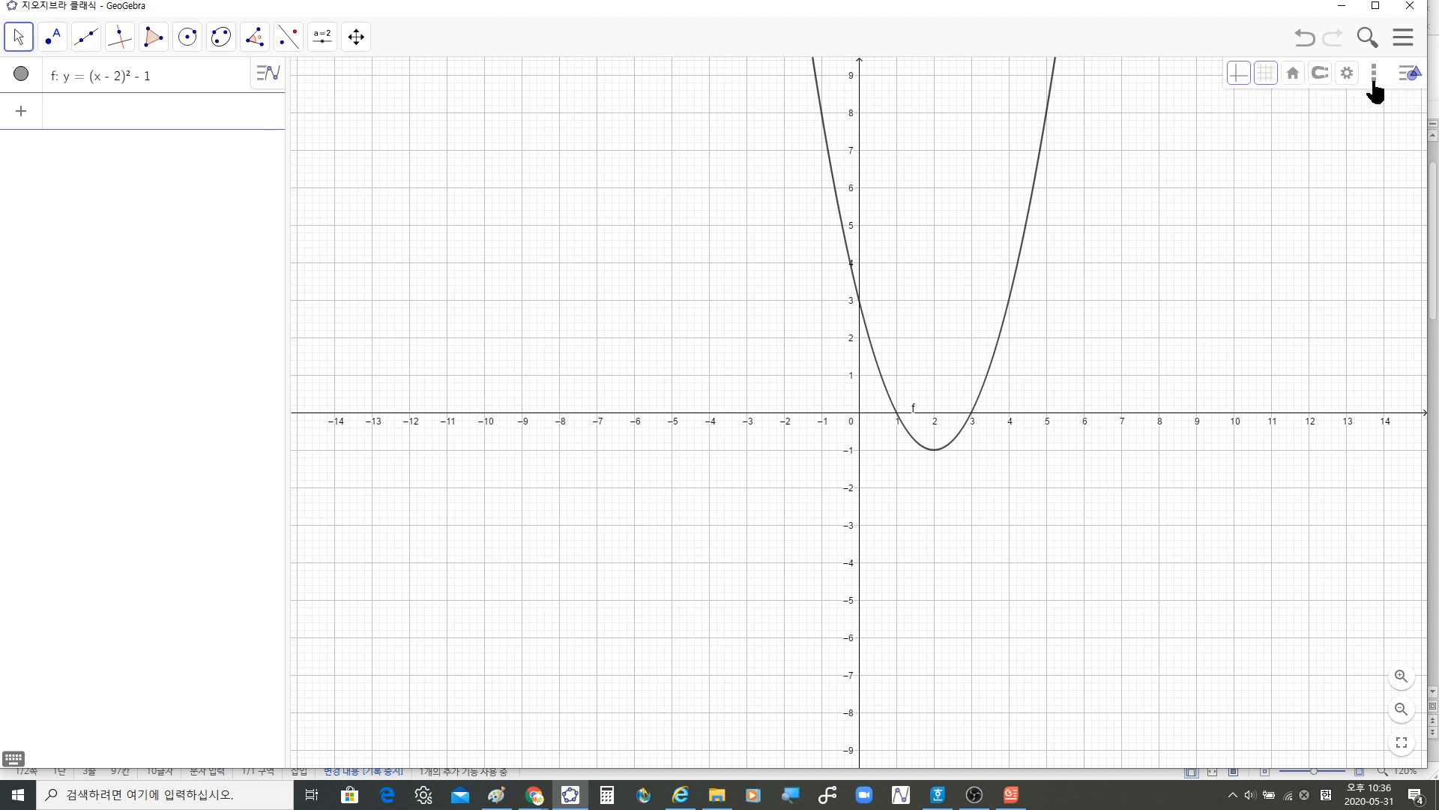
click(1269, 75)
click(1270, 104)
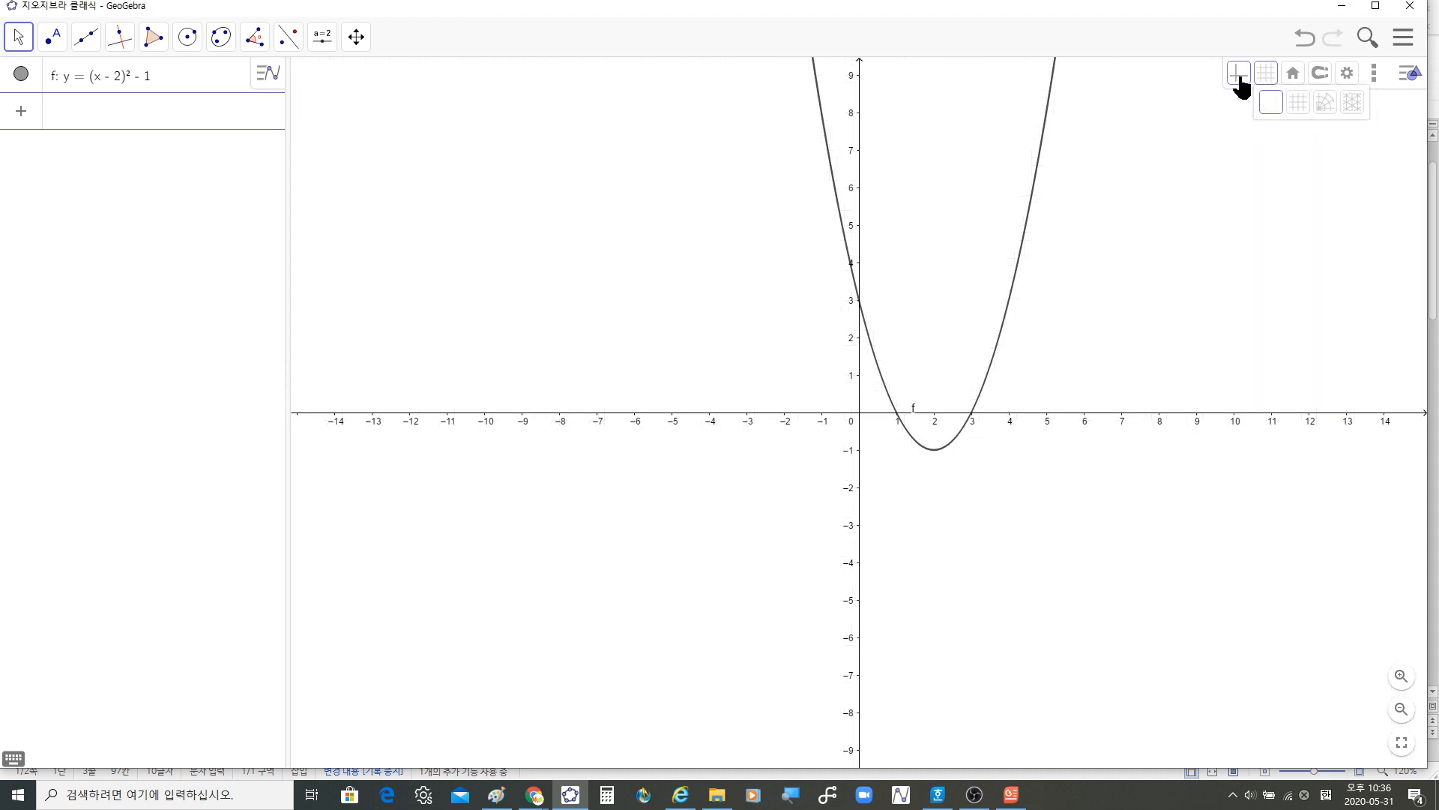
click(1239, 78)
click(1239, 78)
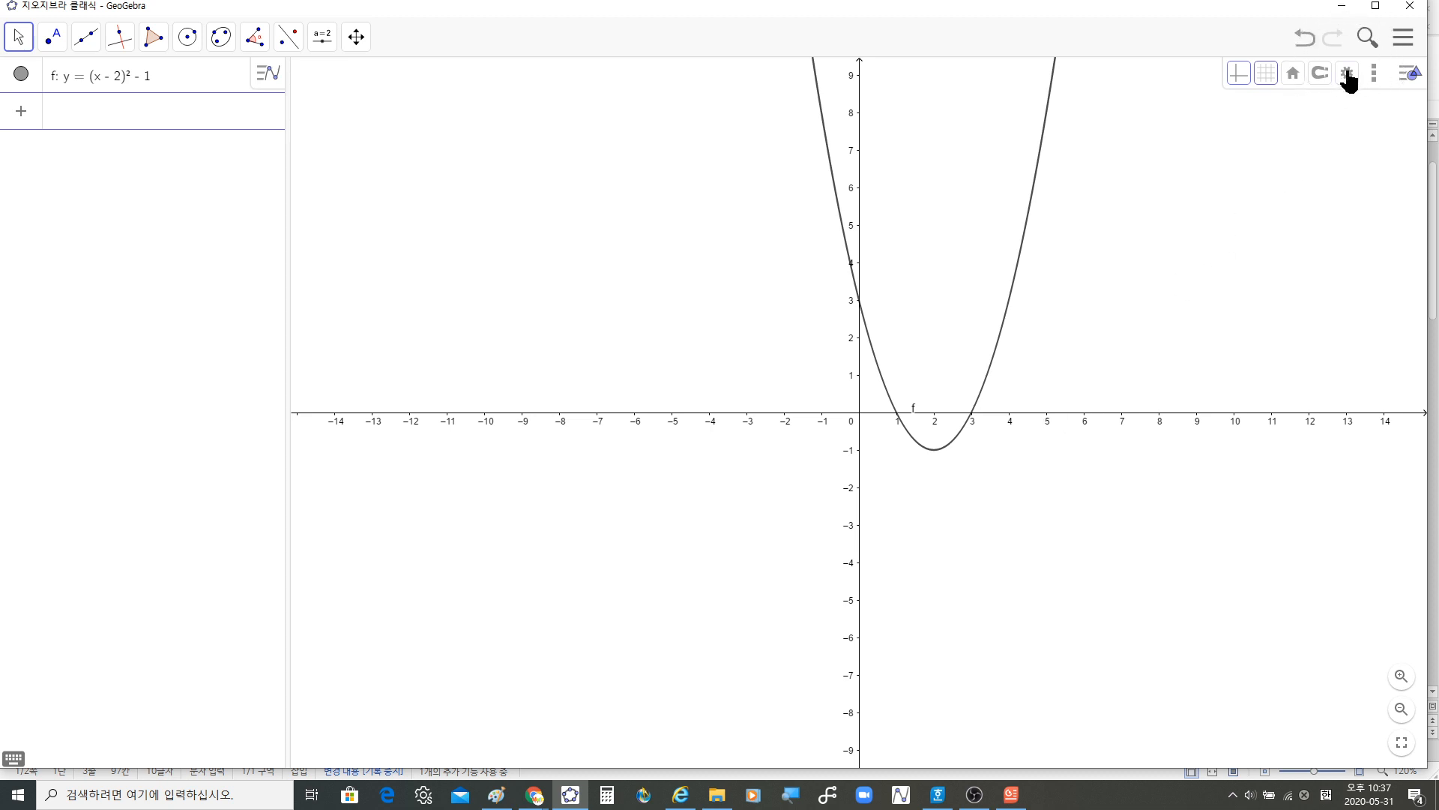
Step: Make the coordinate axes bold and give them the single filled arrowhead line style
key(ctrl)
key(ctrl)
key(ctrl)
click(1348, 73)
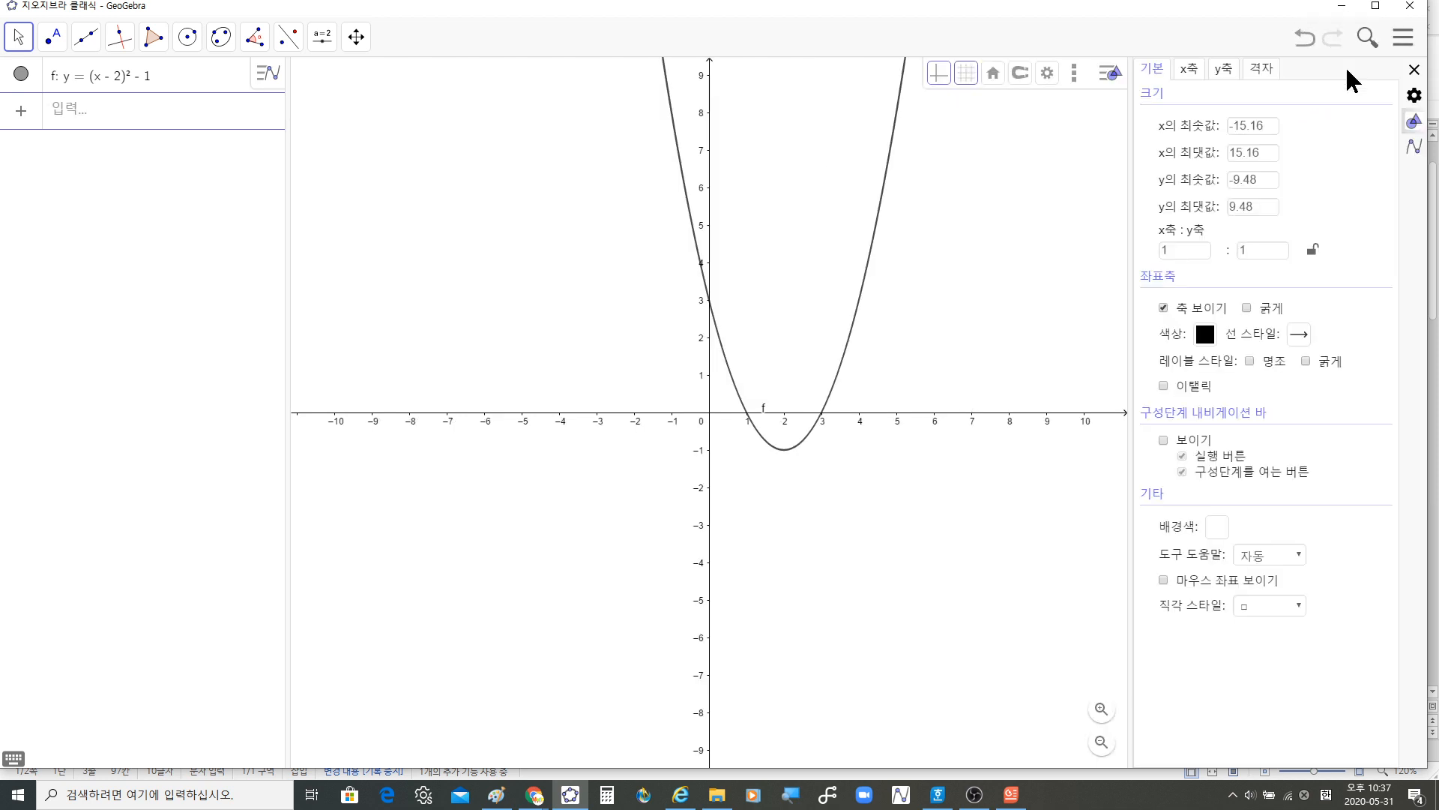
click(1248, 308)
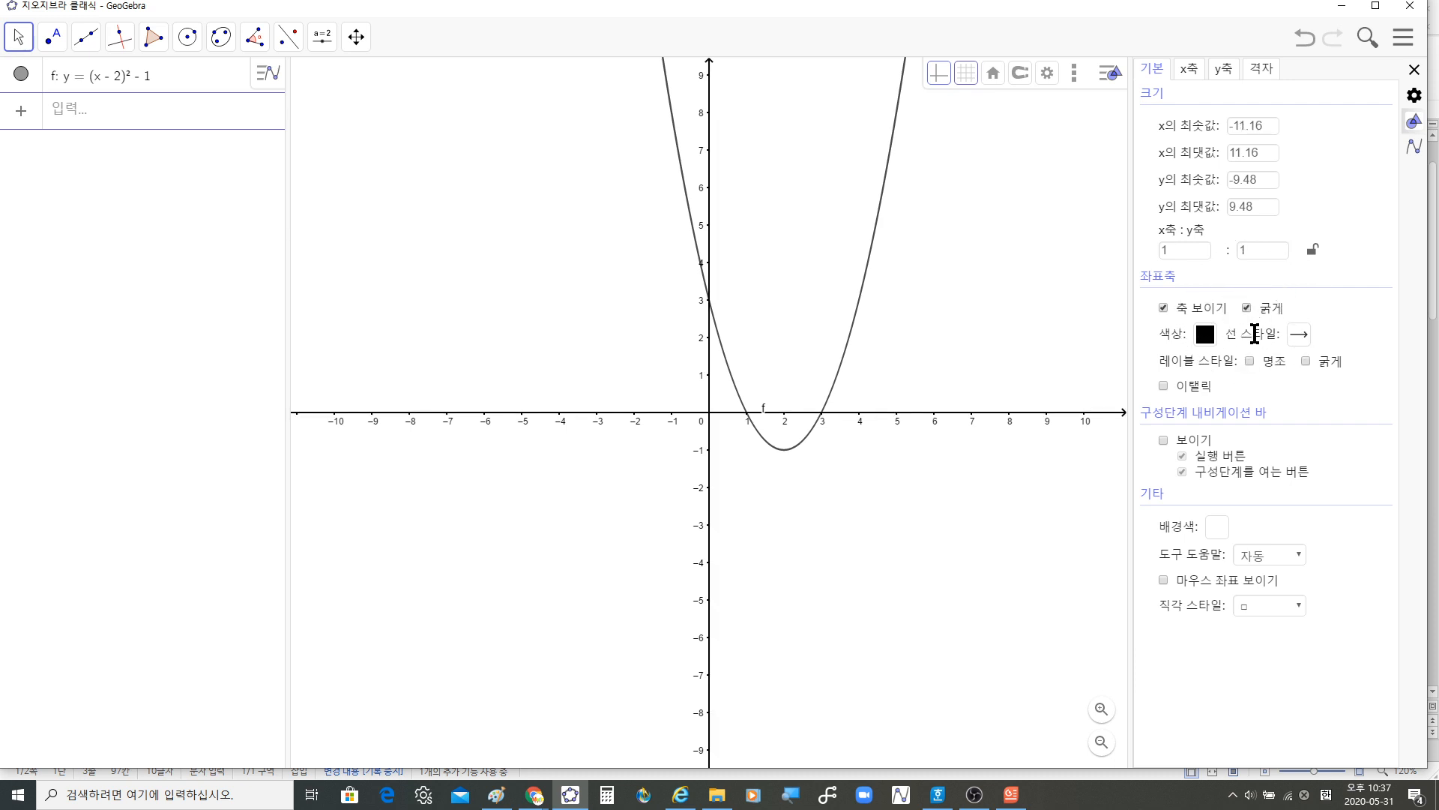
key(ctrl)
key(ctrl)
key(ctrl)
click(1301, 335)
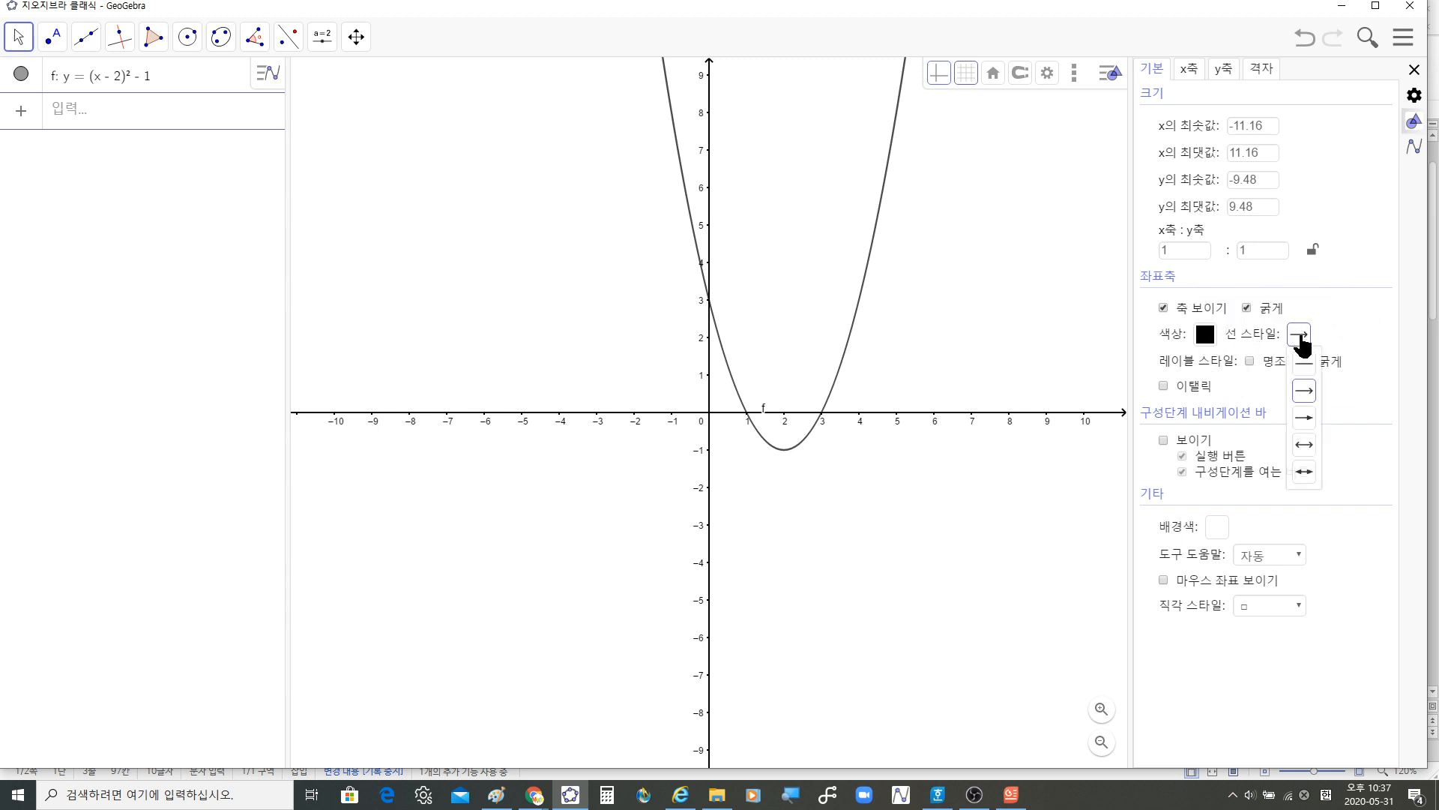
click(1309, 423)
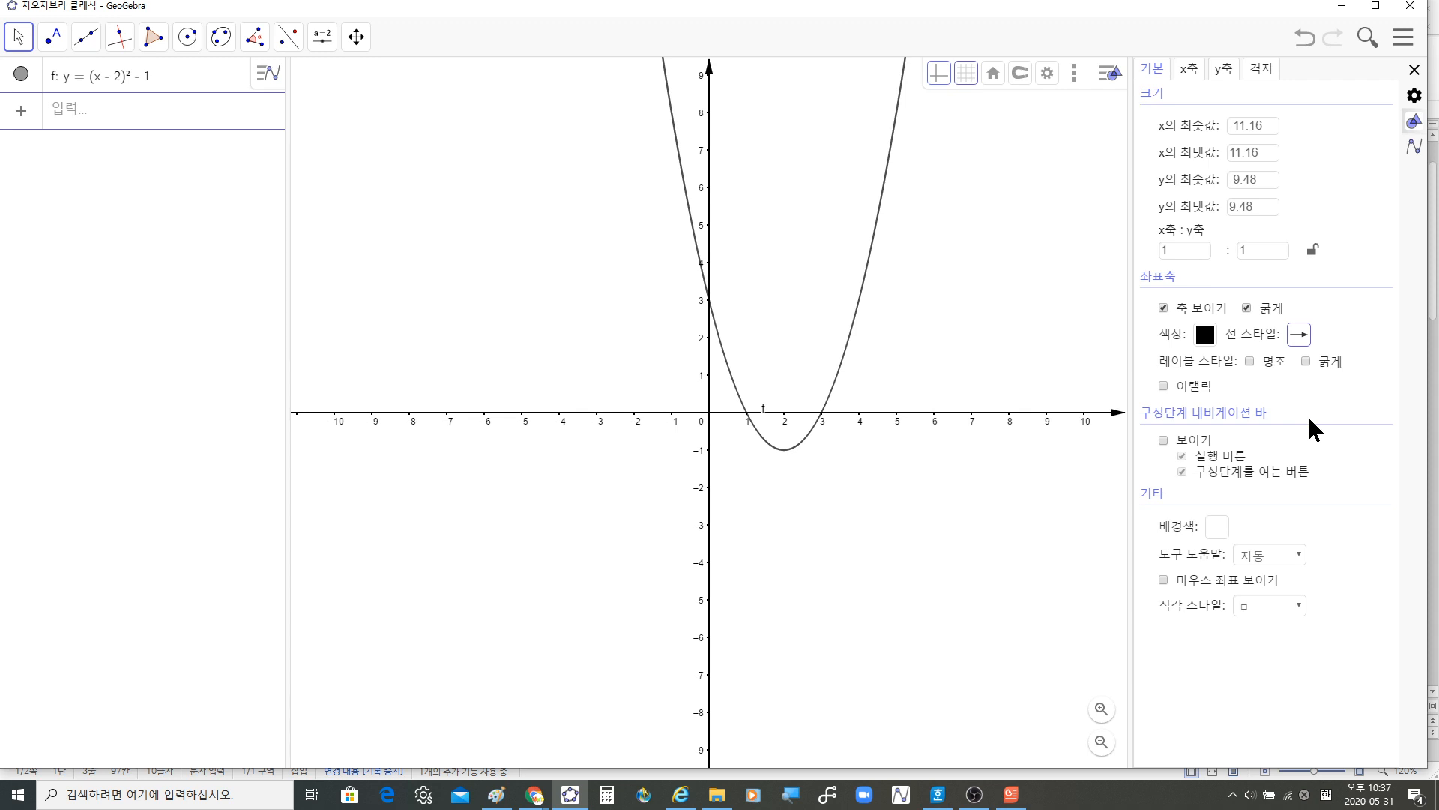
Step: Hide the numbers on the x-axis and set its tick marks to the blank option
key(ctrl)
key(ctrl)
click(1190, 74)
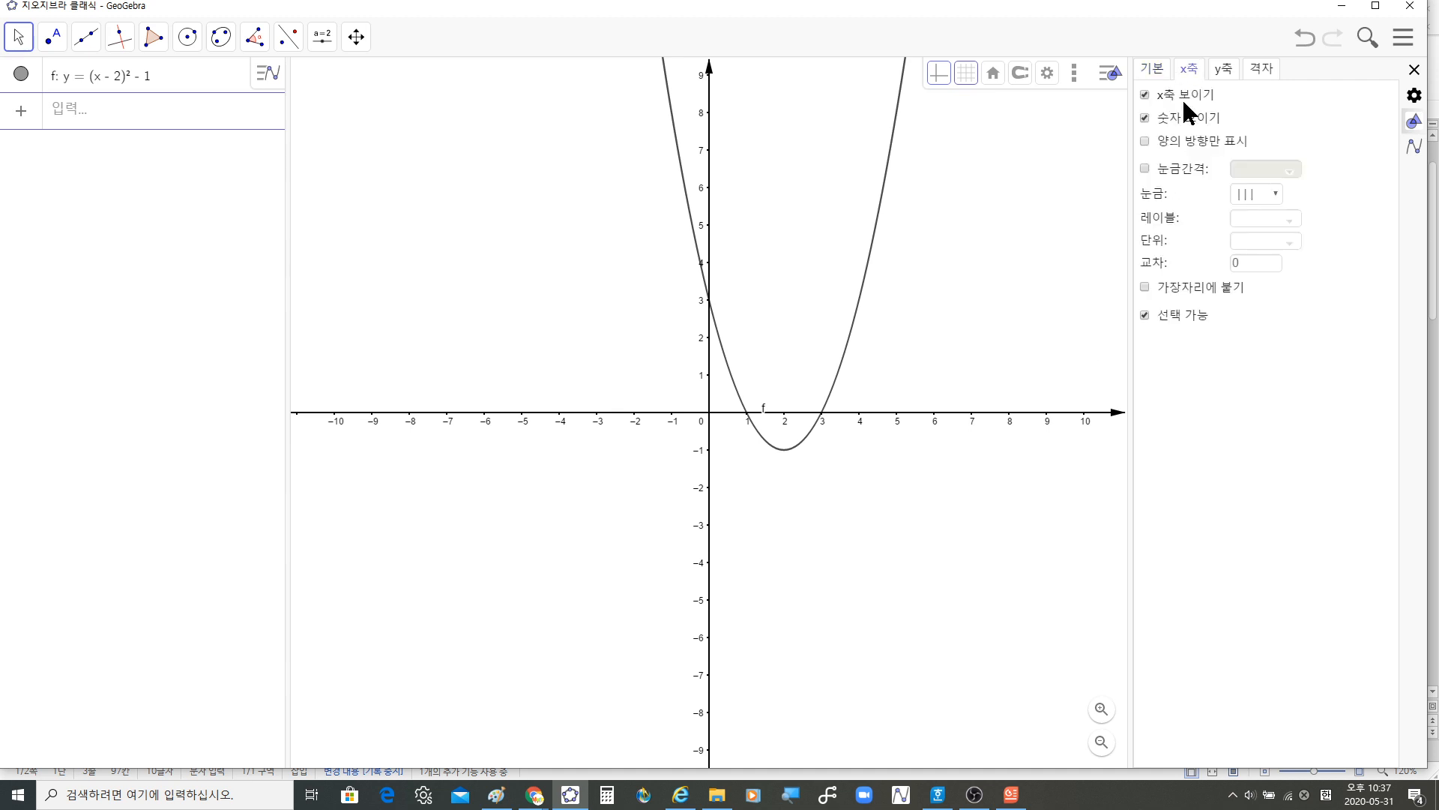
click(1144, 117)
key(ctrl)
key(ctrl)
key(ctrl)
click(1276, 193)
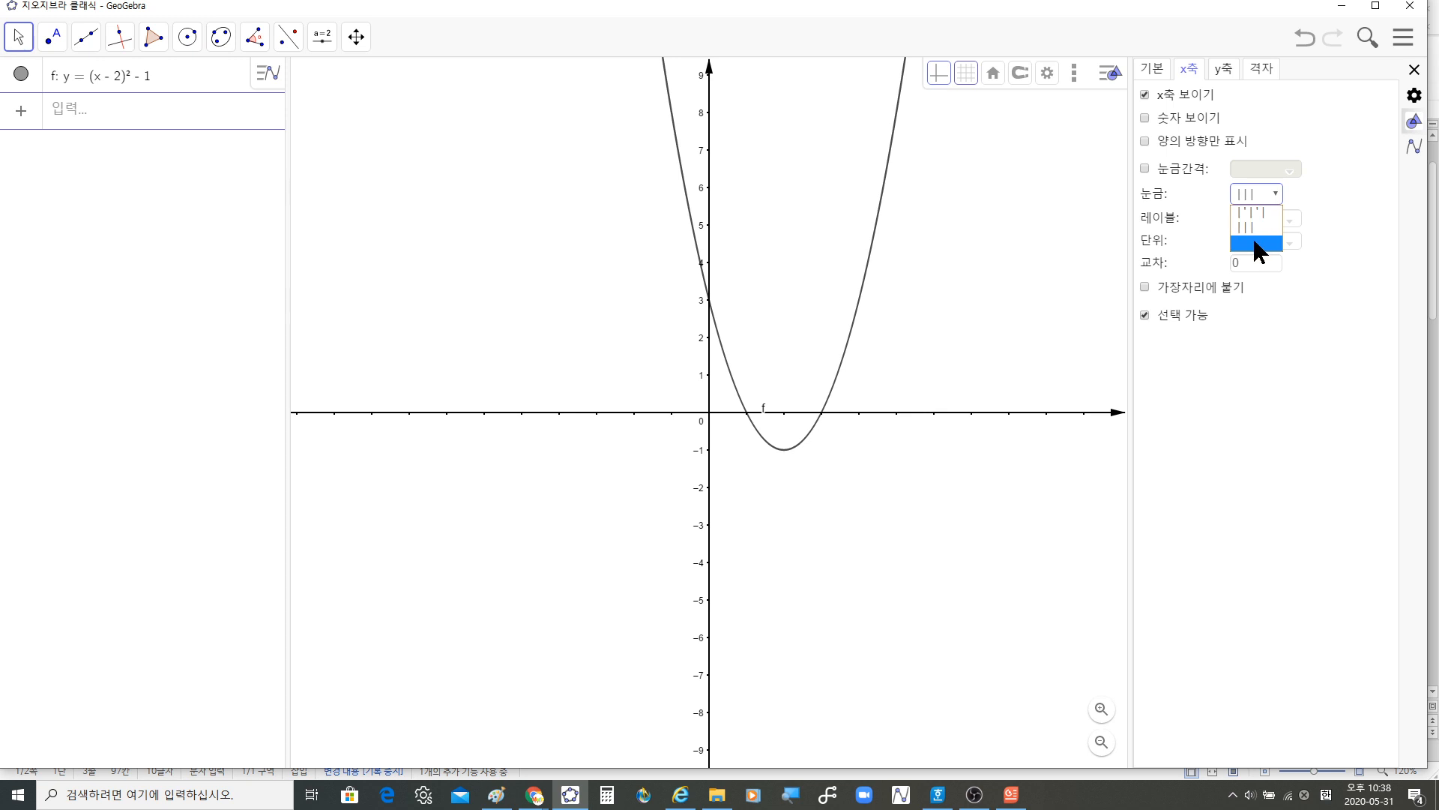
click(1257, 244)
click(989, 417)
click(924, 417)
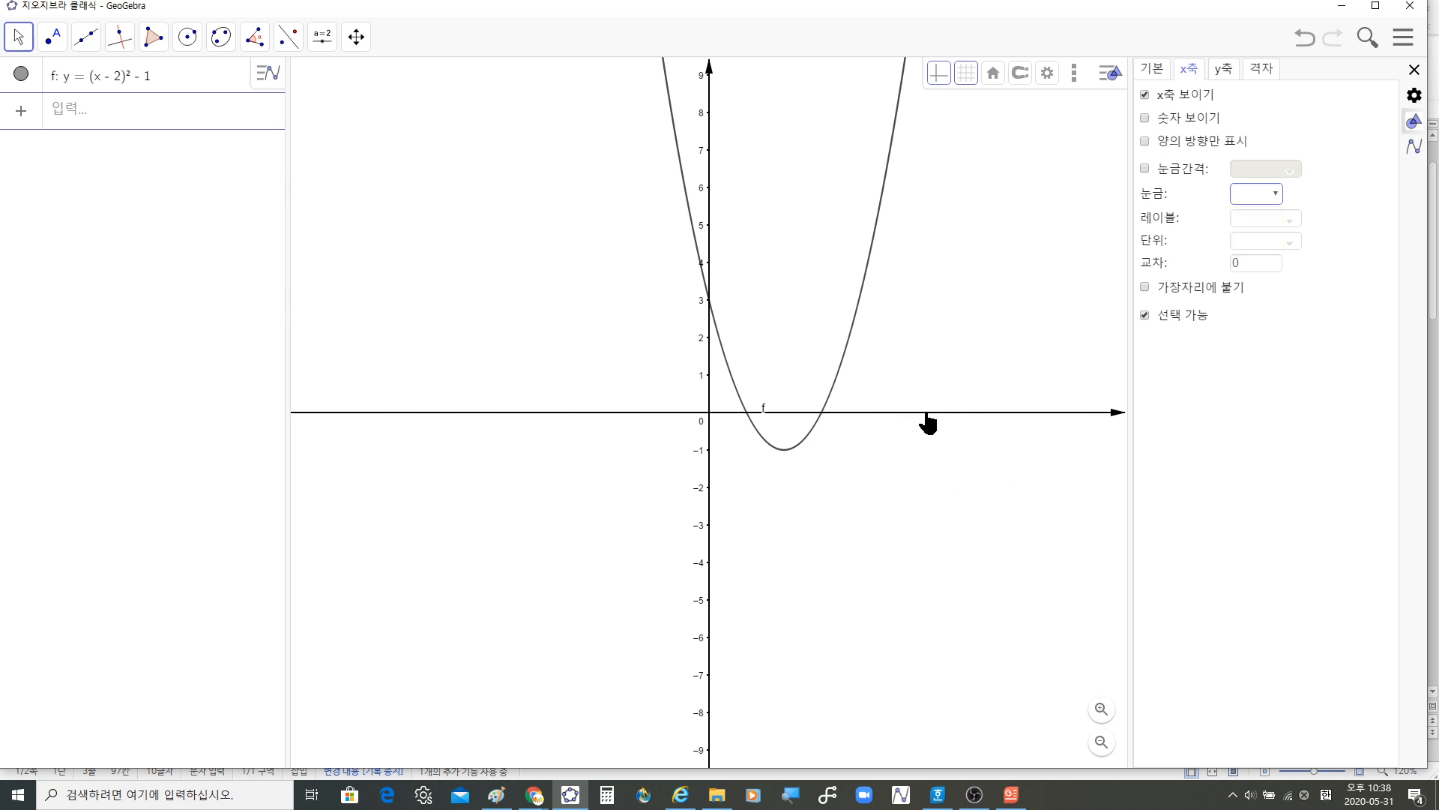
Step: Hide the y-axis numbers, set its tick marks to the blank option, and close the graphics settings
click(1225, 73)
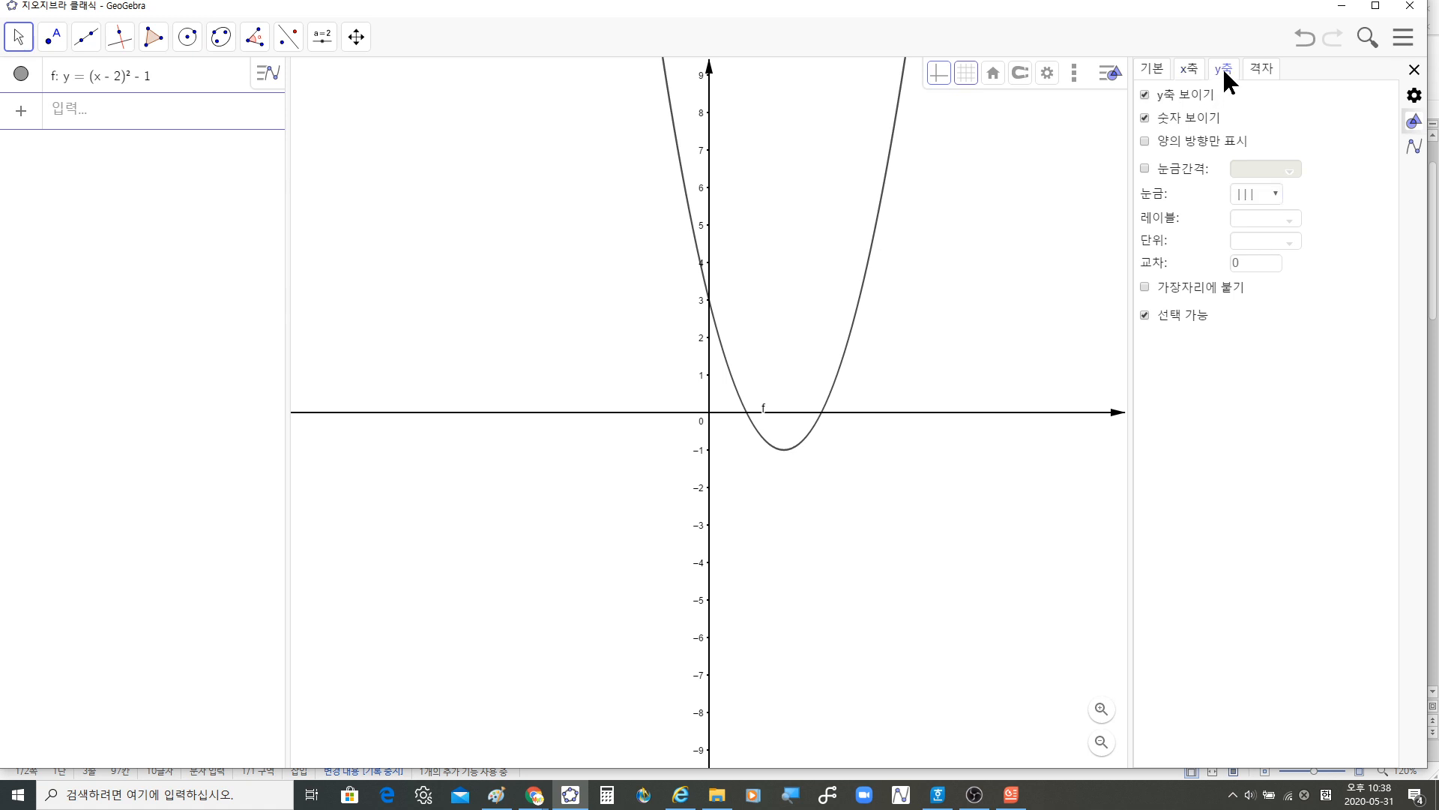
click(1143, 117)
click(1164, 192)
click(1266, 193)
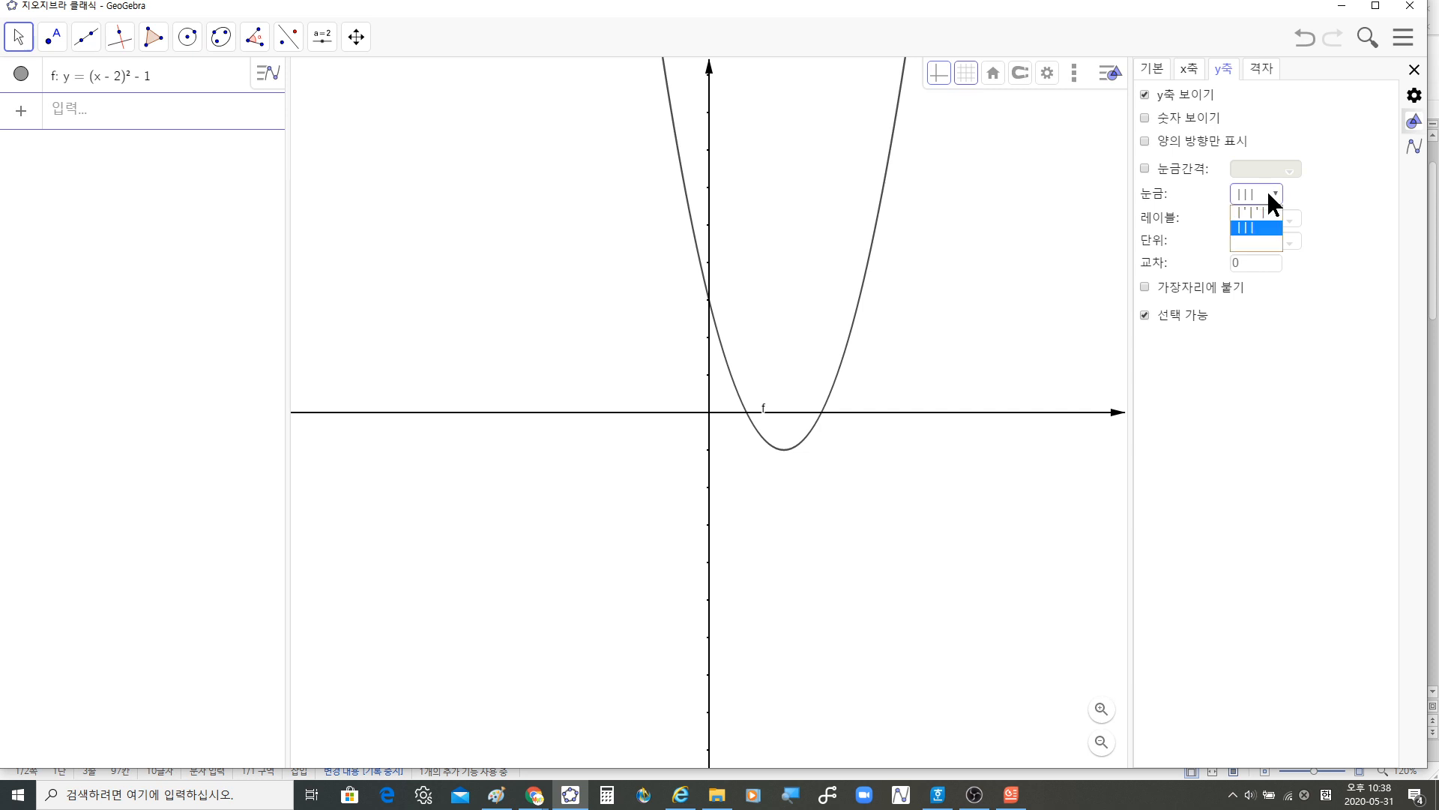
click(1267, 246)
click(1414, 70)
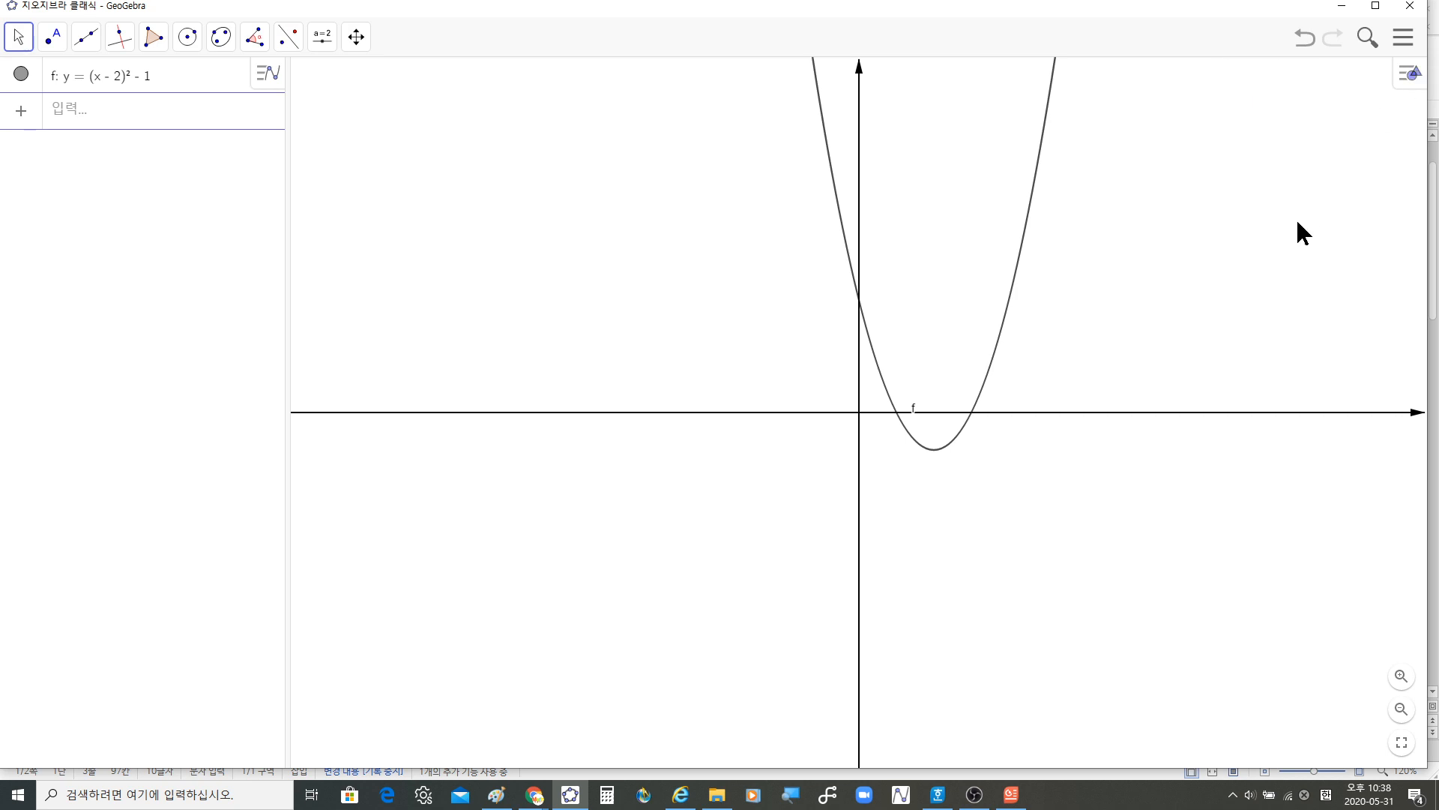
Step: Increase the parabola's line thickness to 13, keeping the solid line style
click(1019, 267)
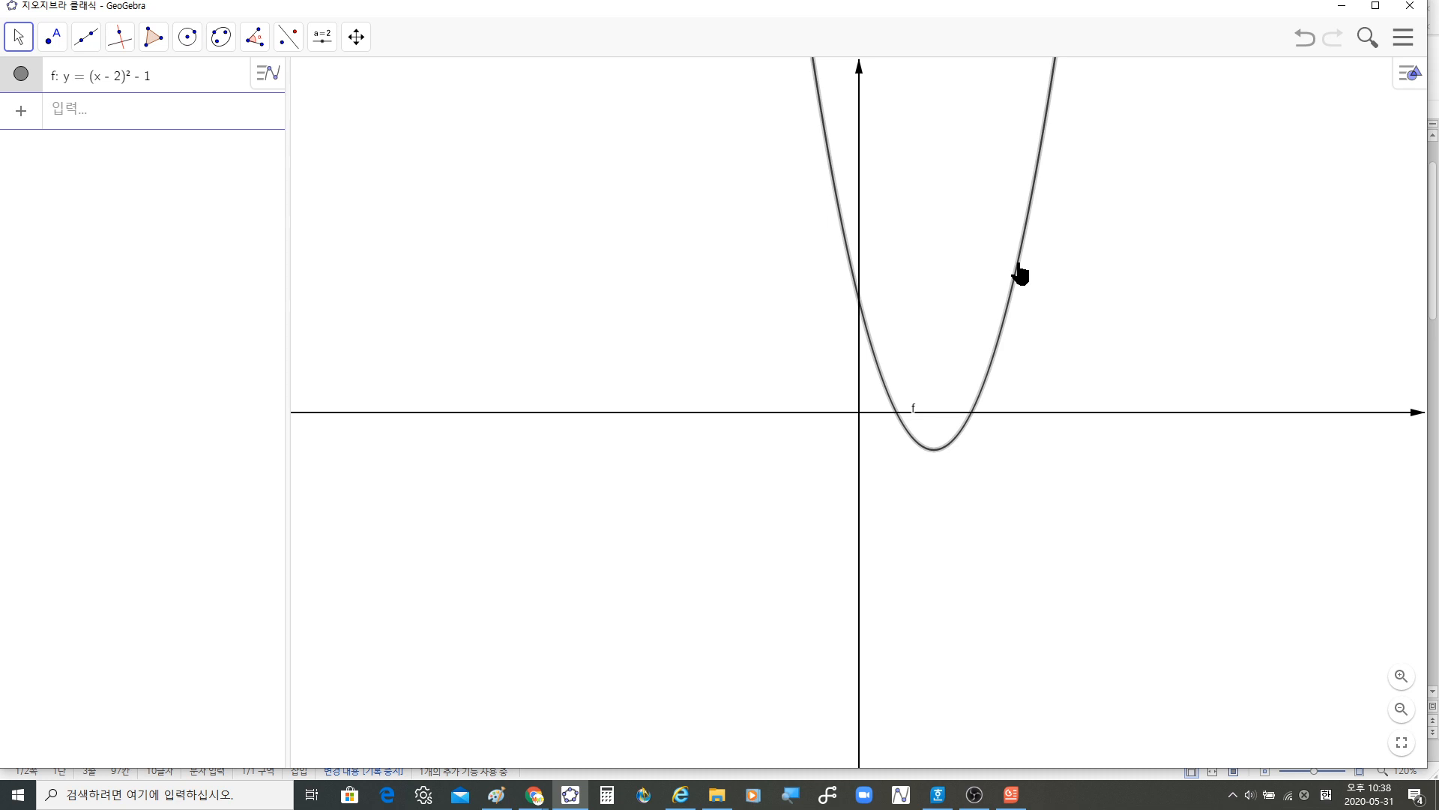
click(1402, 75)
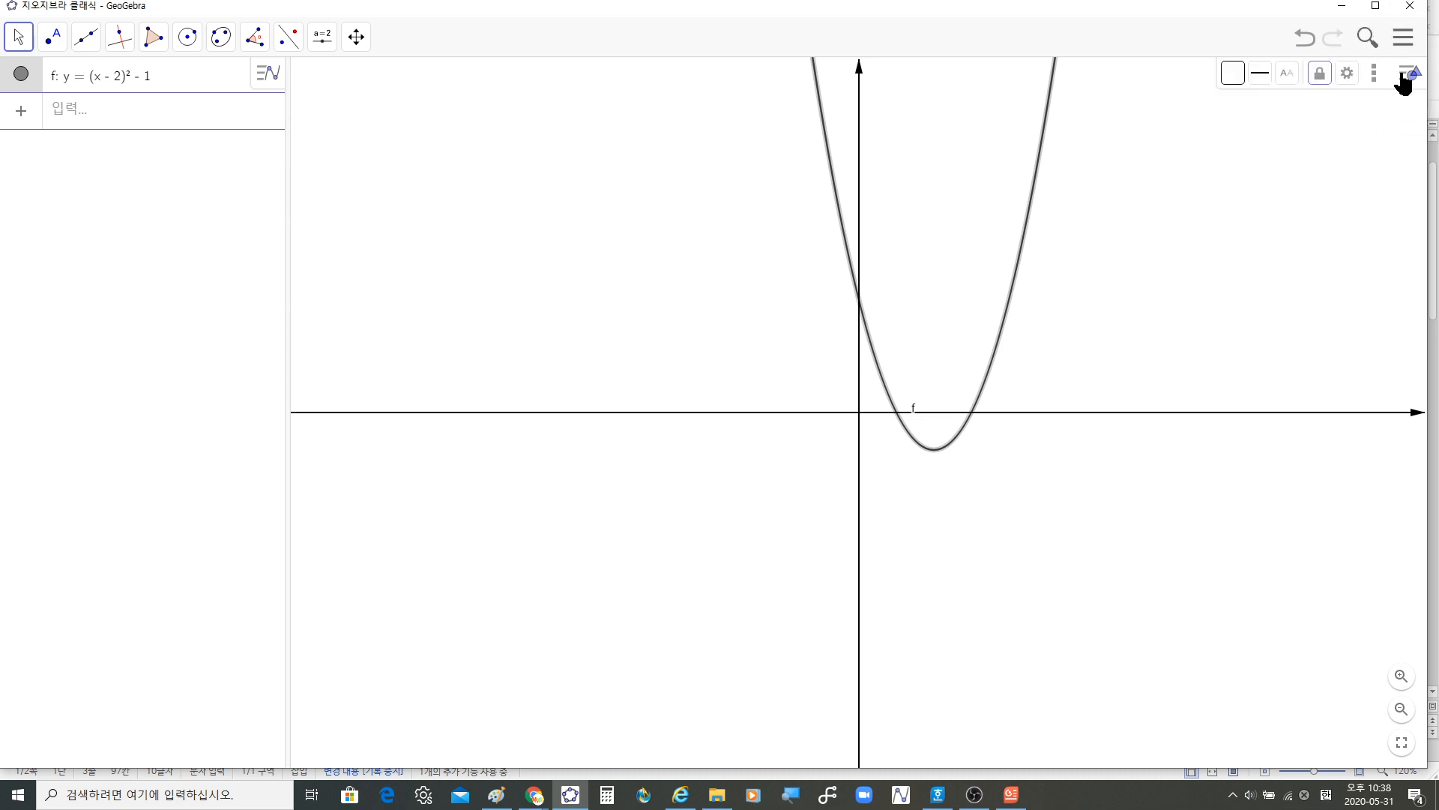
click(1261, 75)
drag(1292, 129, 1369, 132)
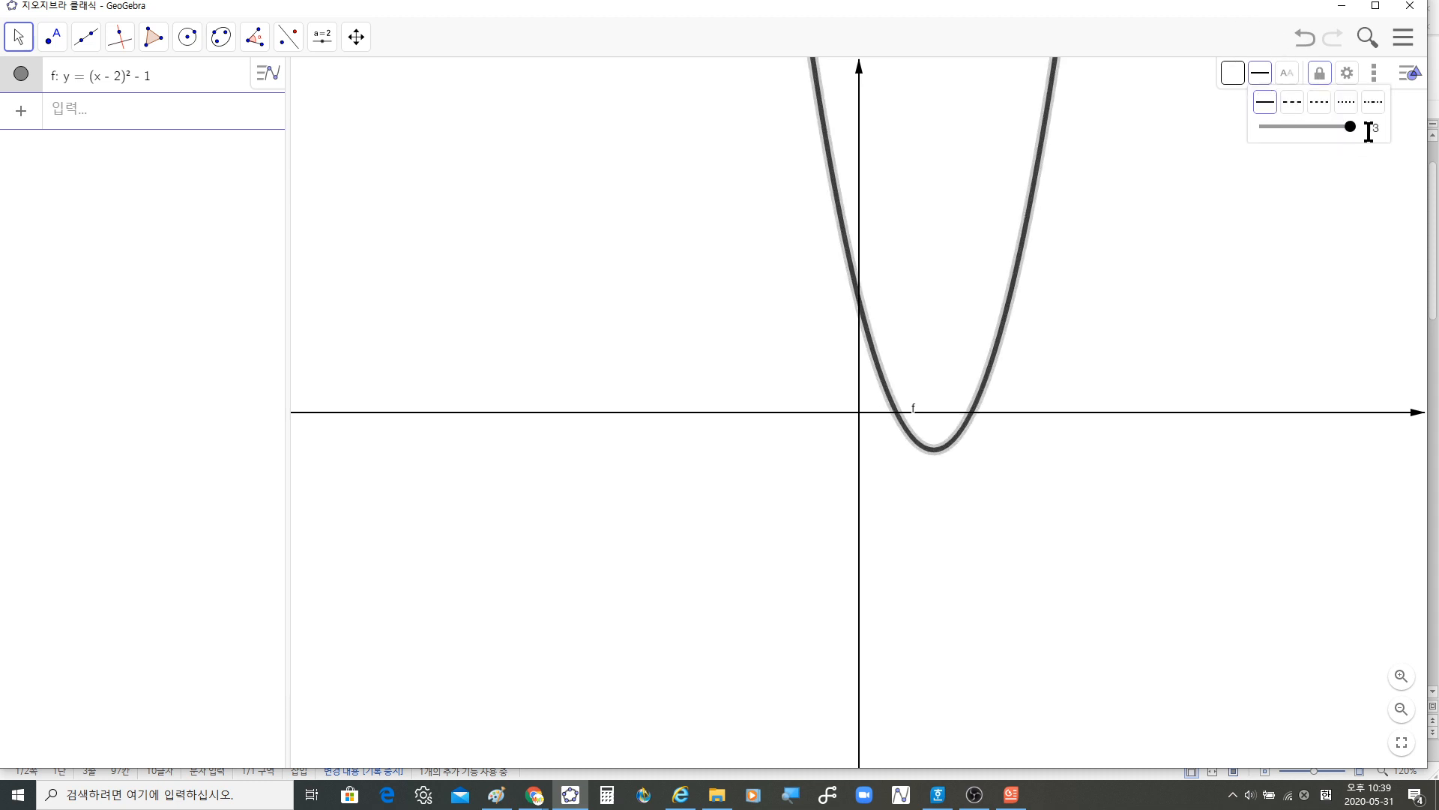
click(1373, 181)
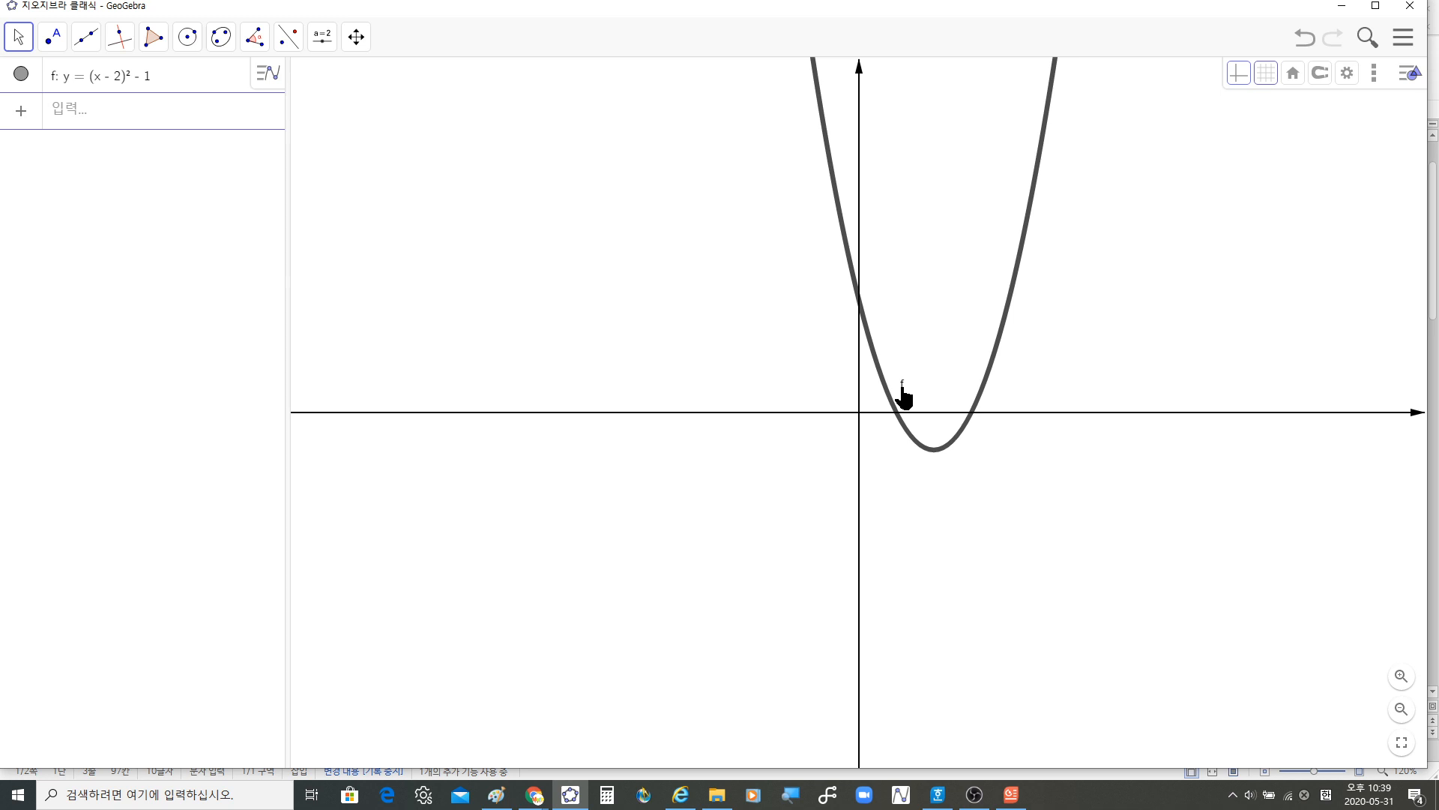
Step: Hide the parabola's label f and deselect the curve
click(982, 397)
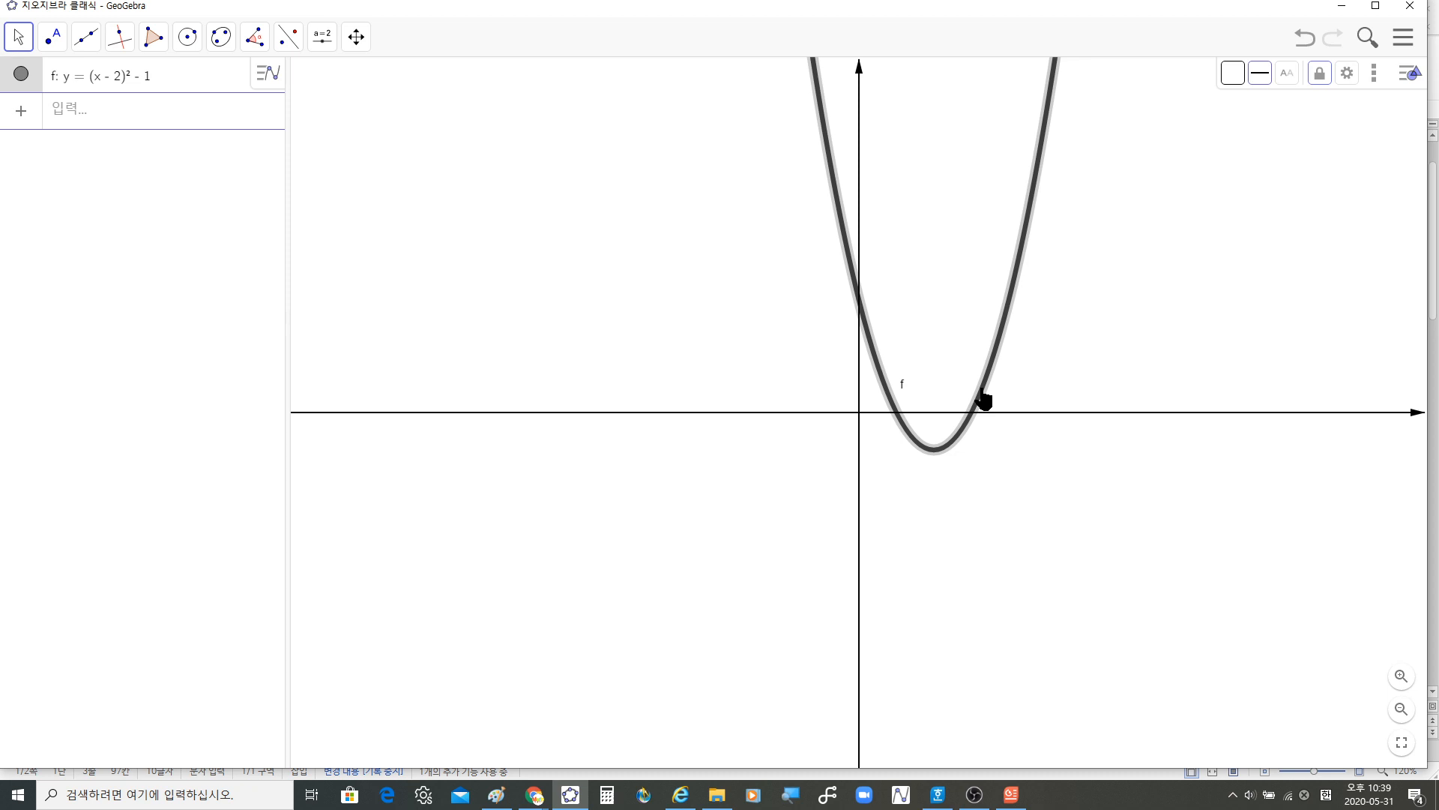
right_click(982, 396)
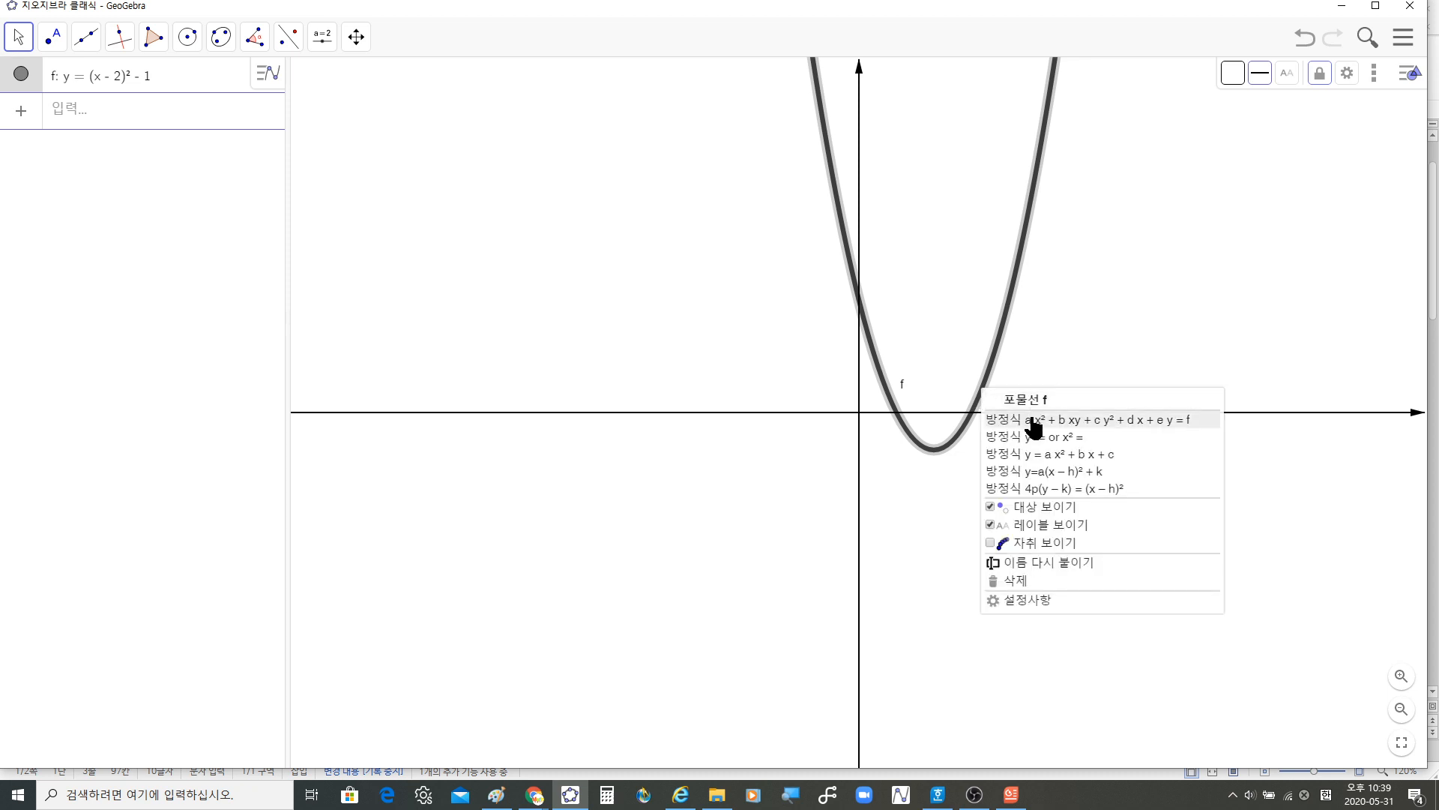
click(1034, 529)
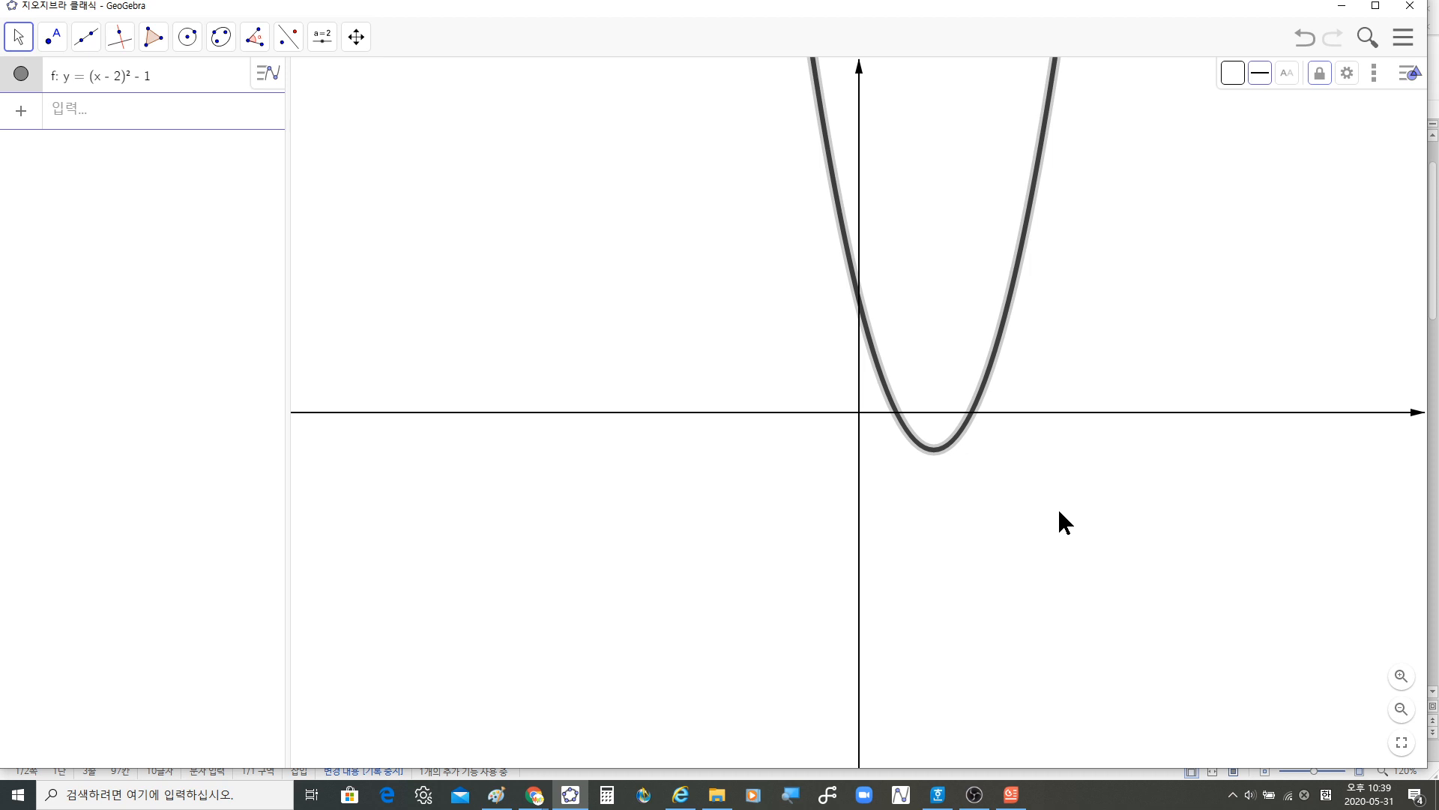
click(1015, 499)
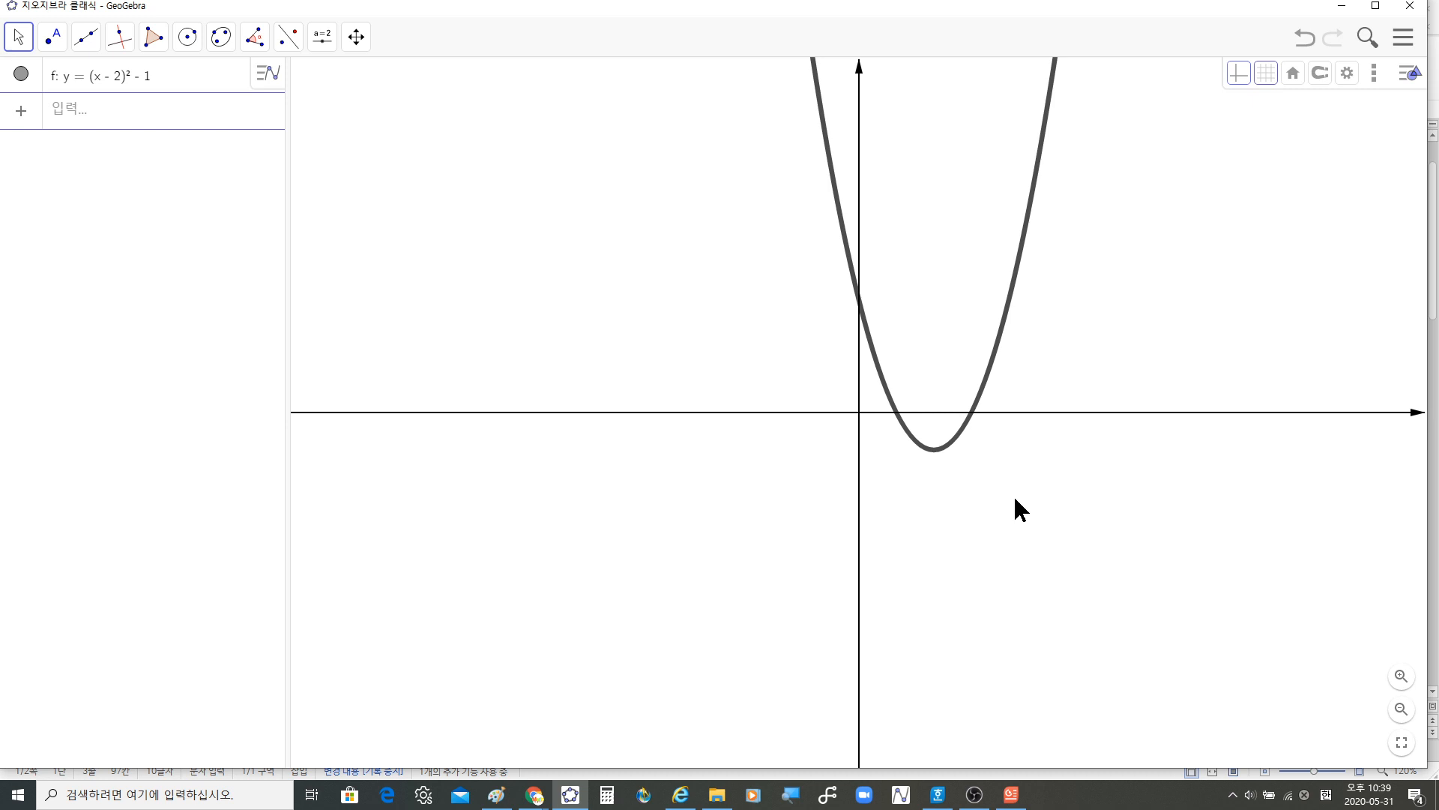
Step: Create the parabola's intersection points with the y-axis and with the x-axis at both crossings
click(51, 46)
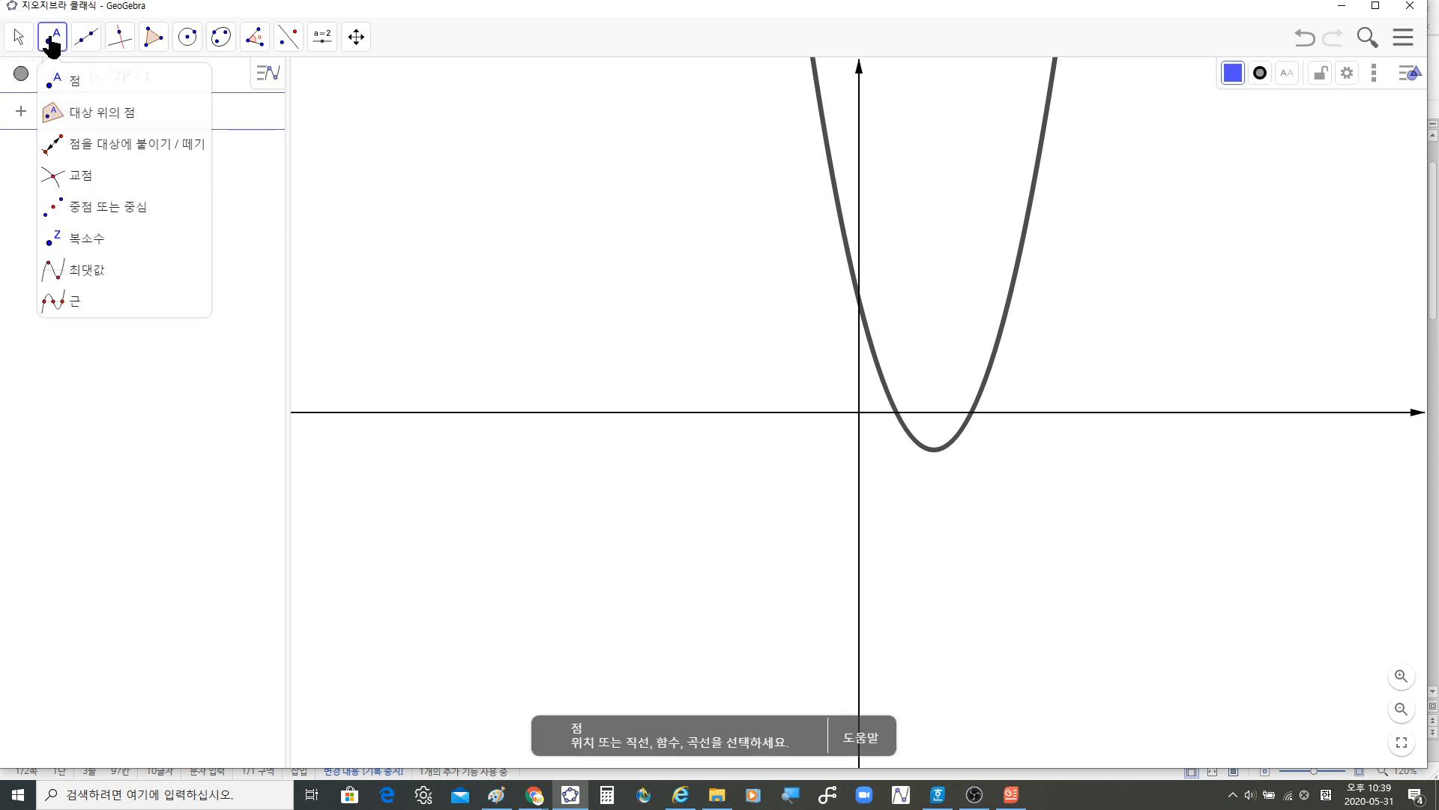
click(60, 177)
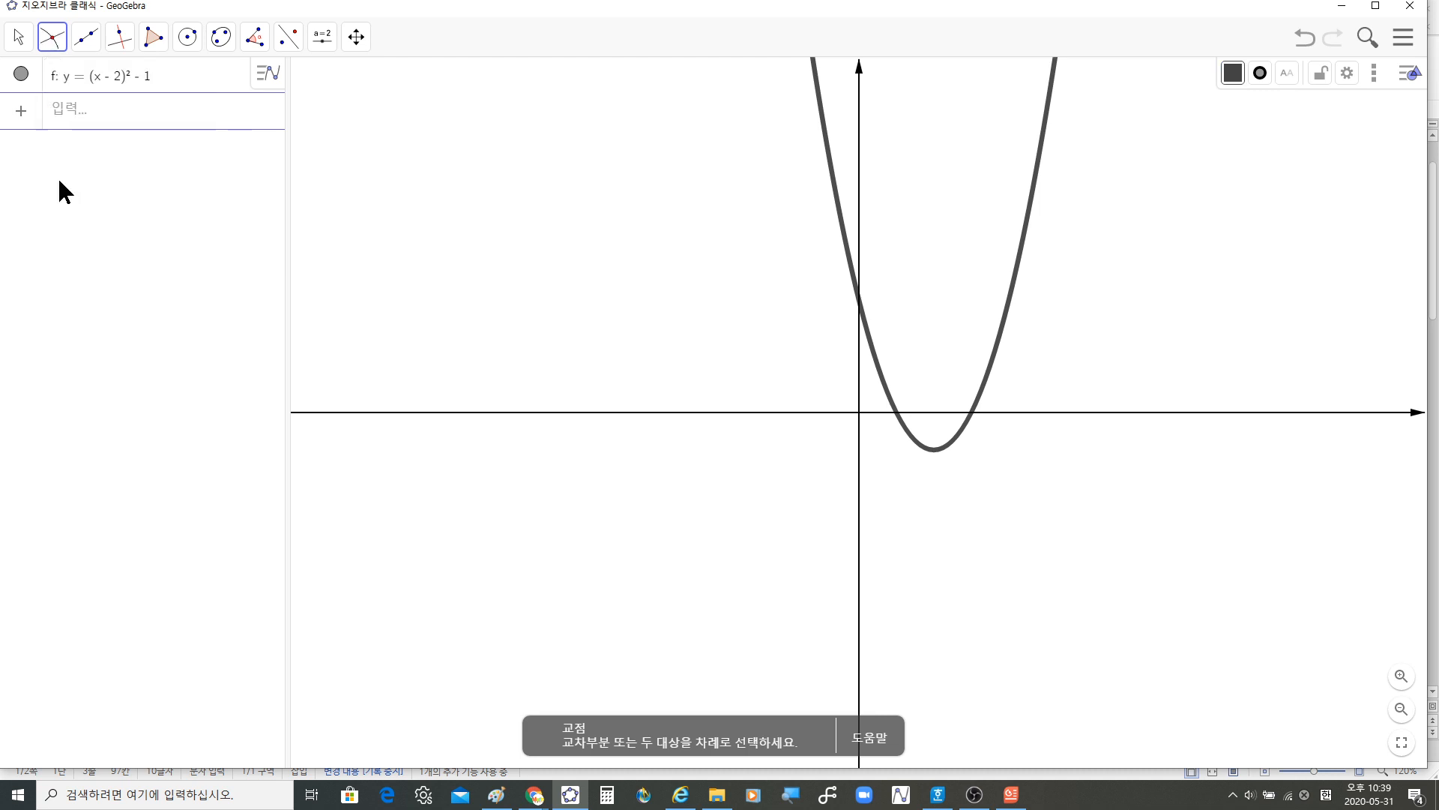
click(860, 310)
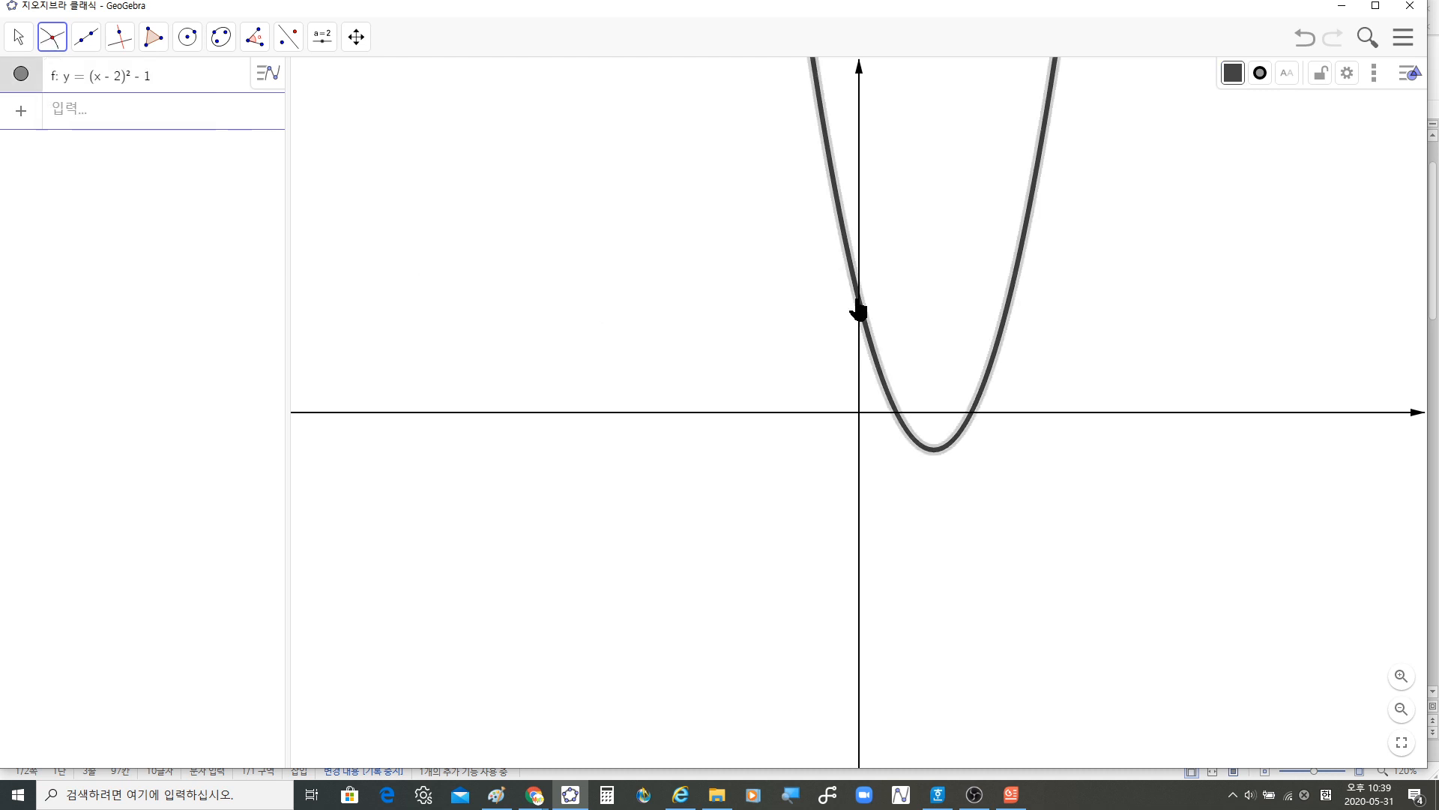
click(860, 304)
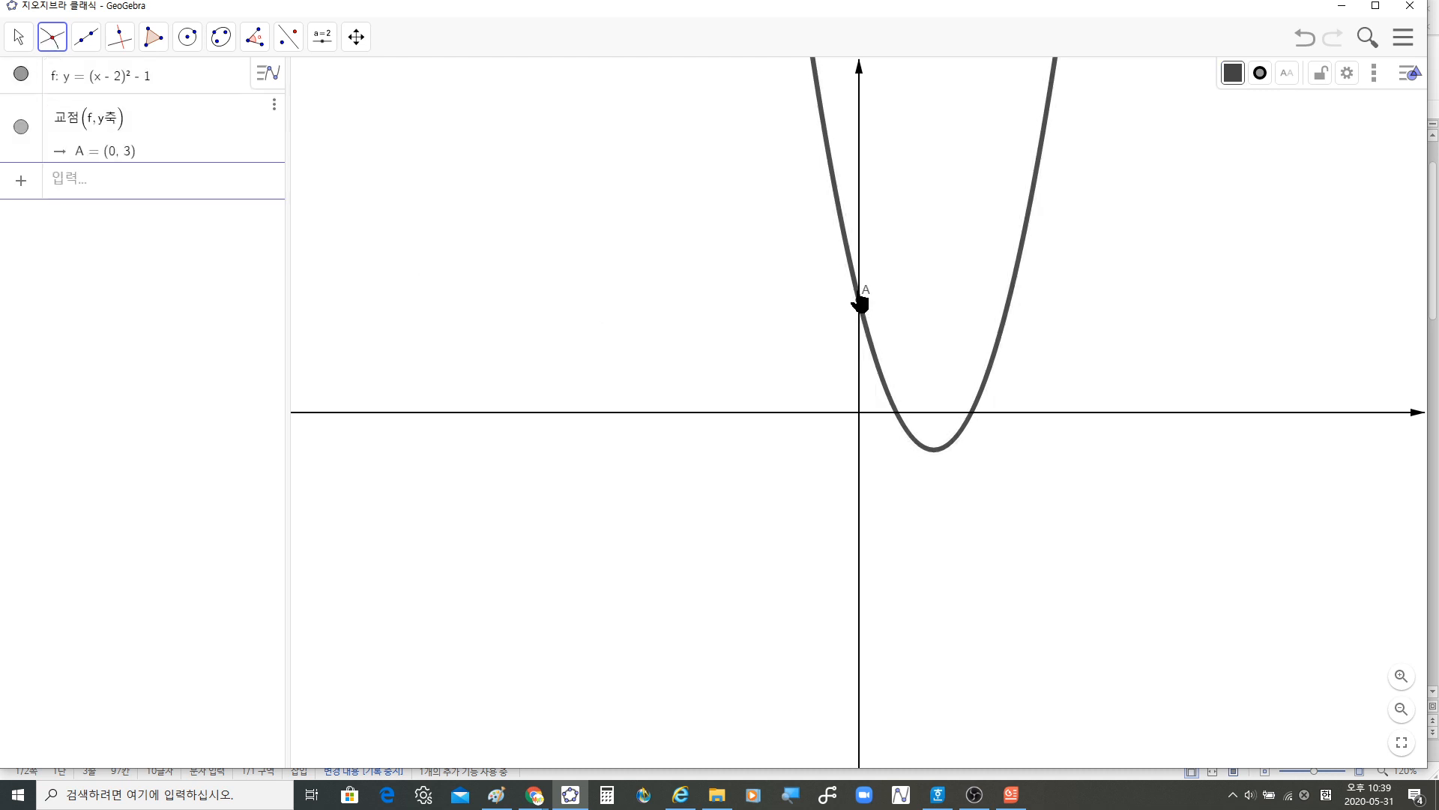
click(897, 414)
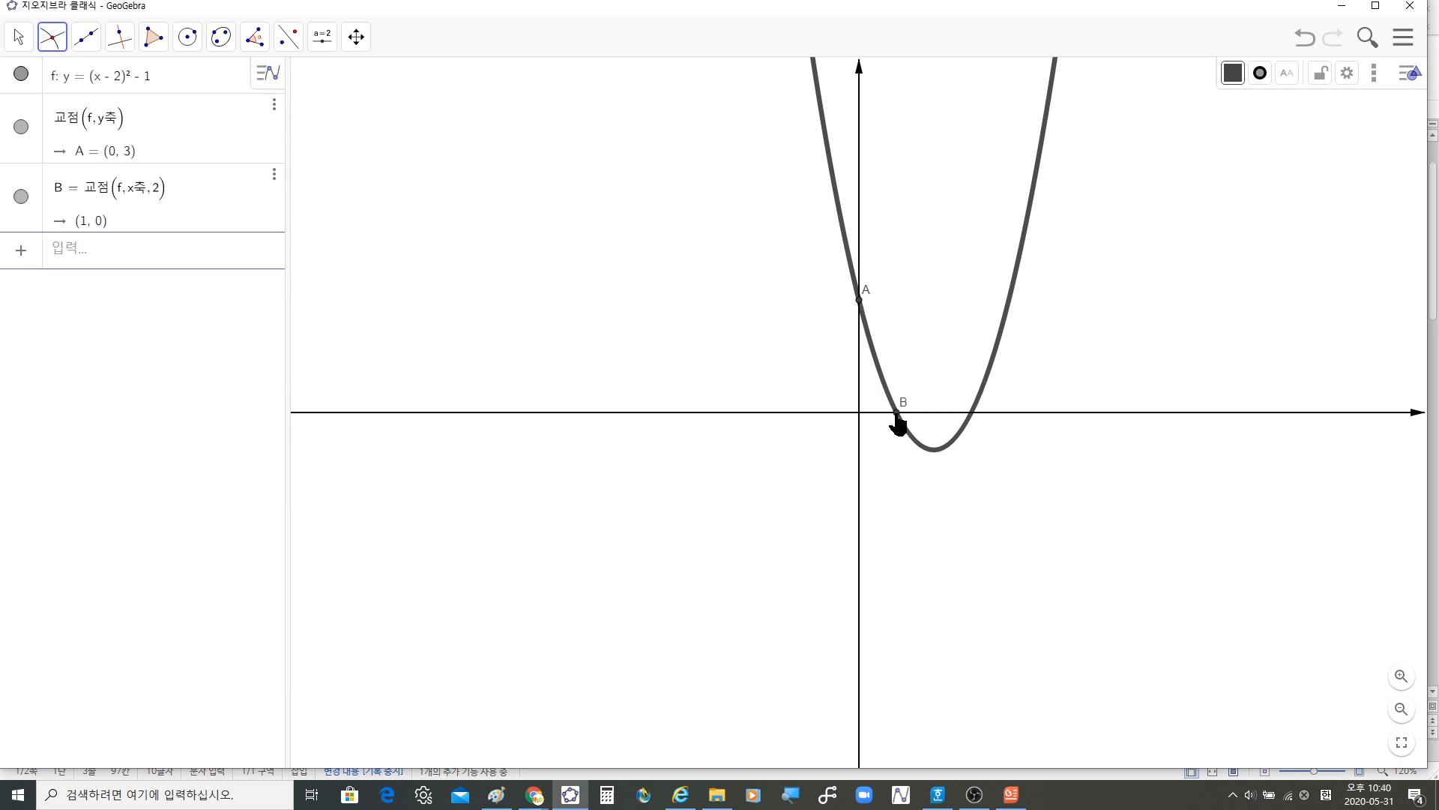
click(972, 416)
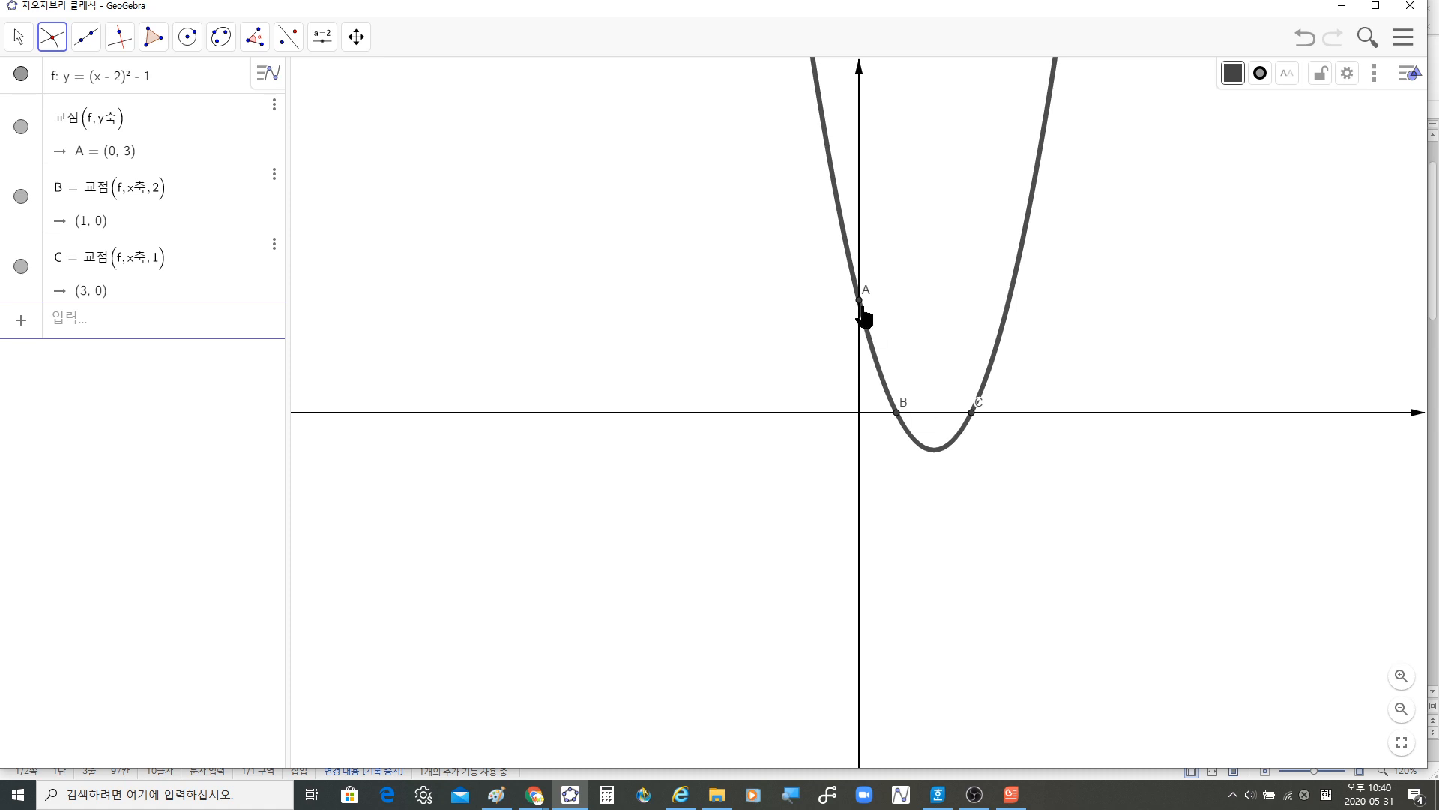
Step: Select the three axis intersection points A, B and C together and set their point size to 7
click(59, 47)
click(19, 41)
click(18, 37)
click(18, 38)
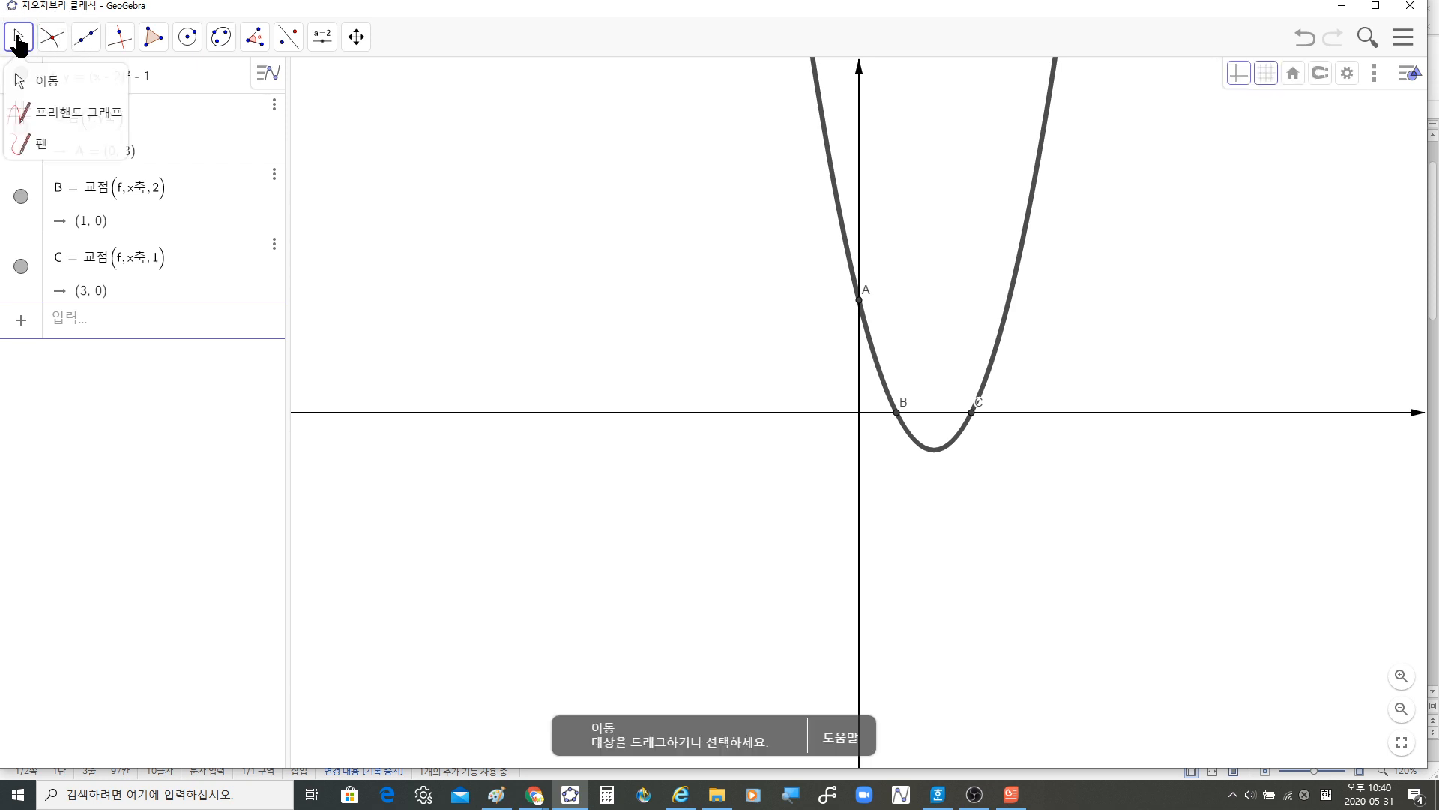
click(859, 303)
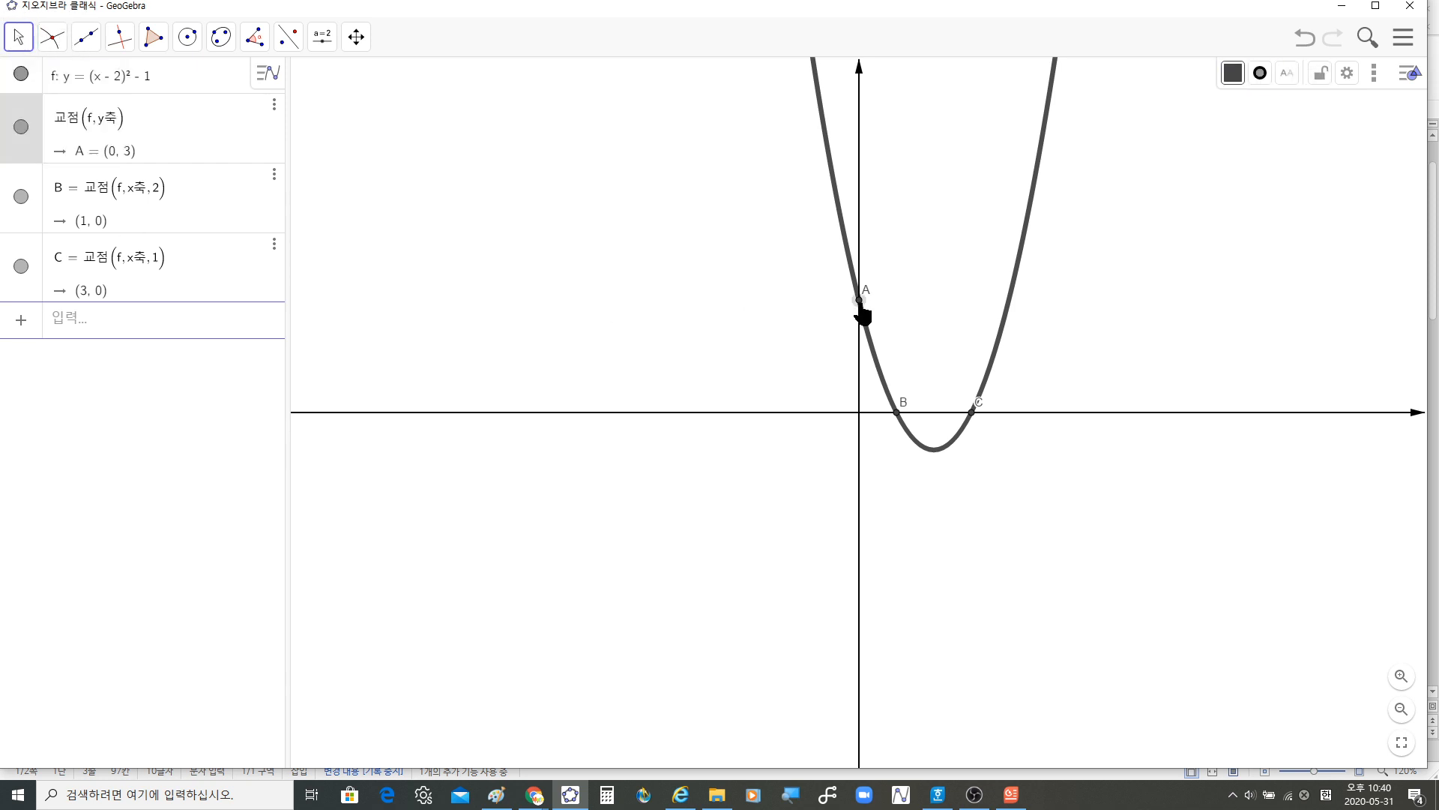
ctrl+click(897, 413)
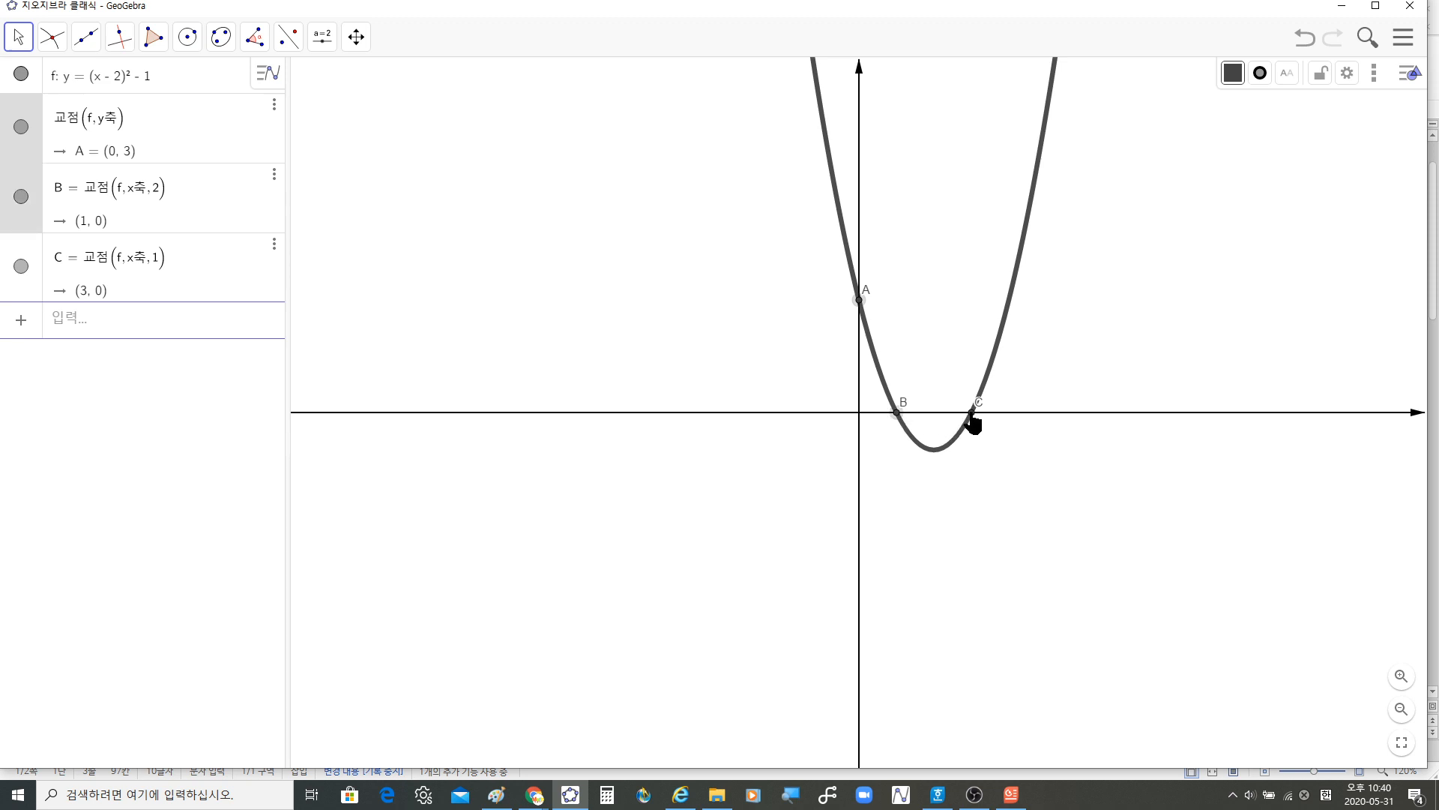
ctrl+click(971, 413)
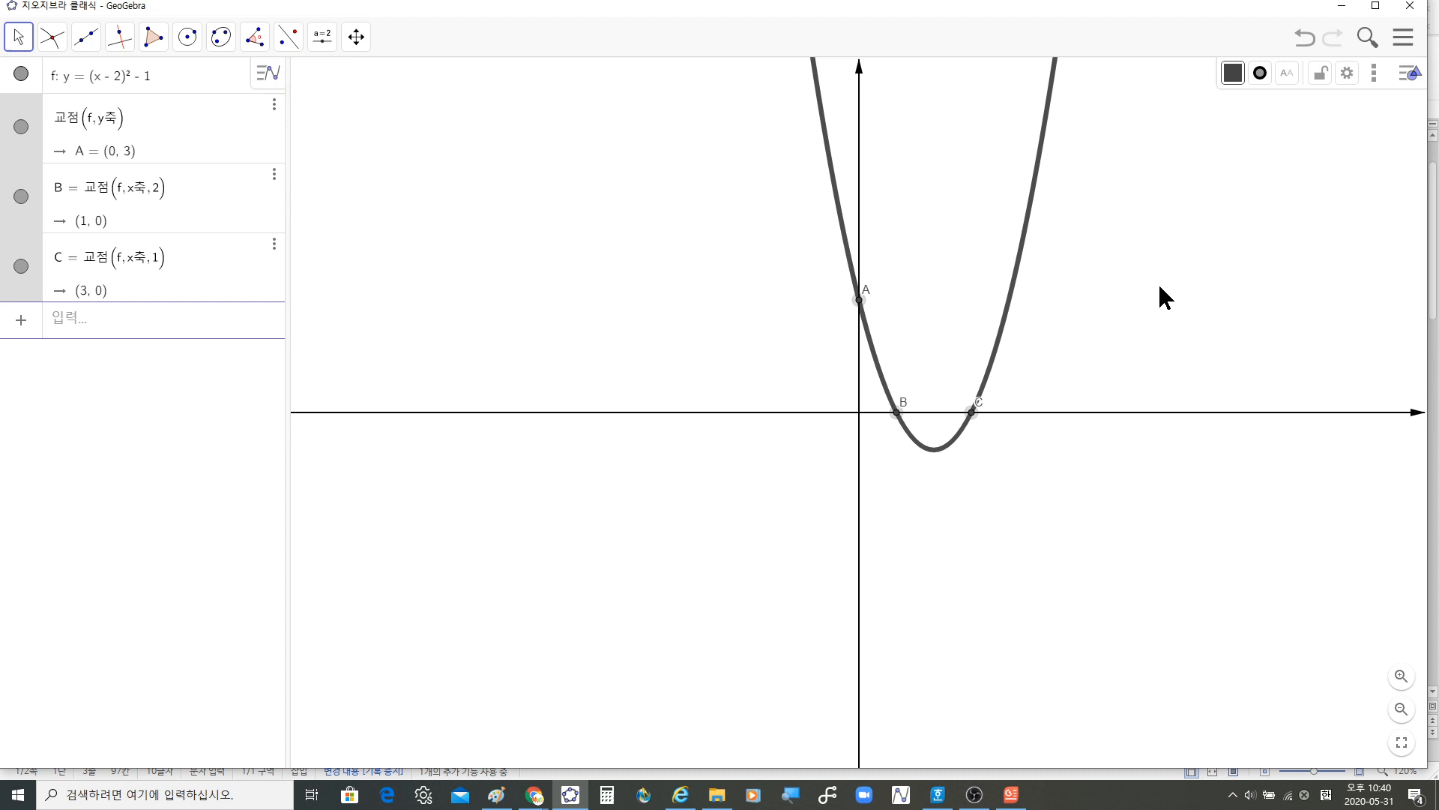
click(1260, 73)
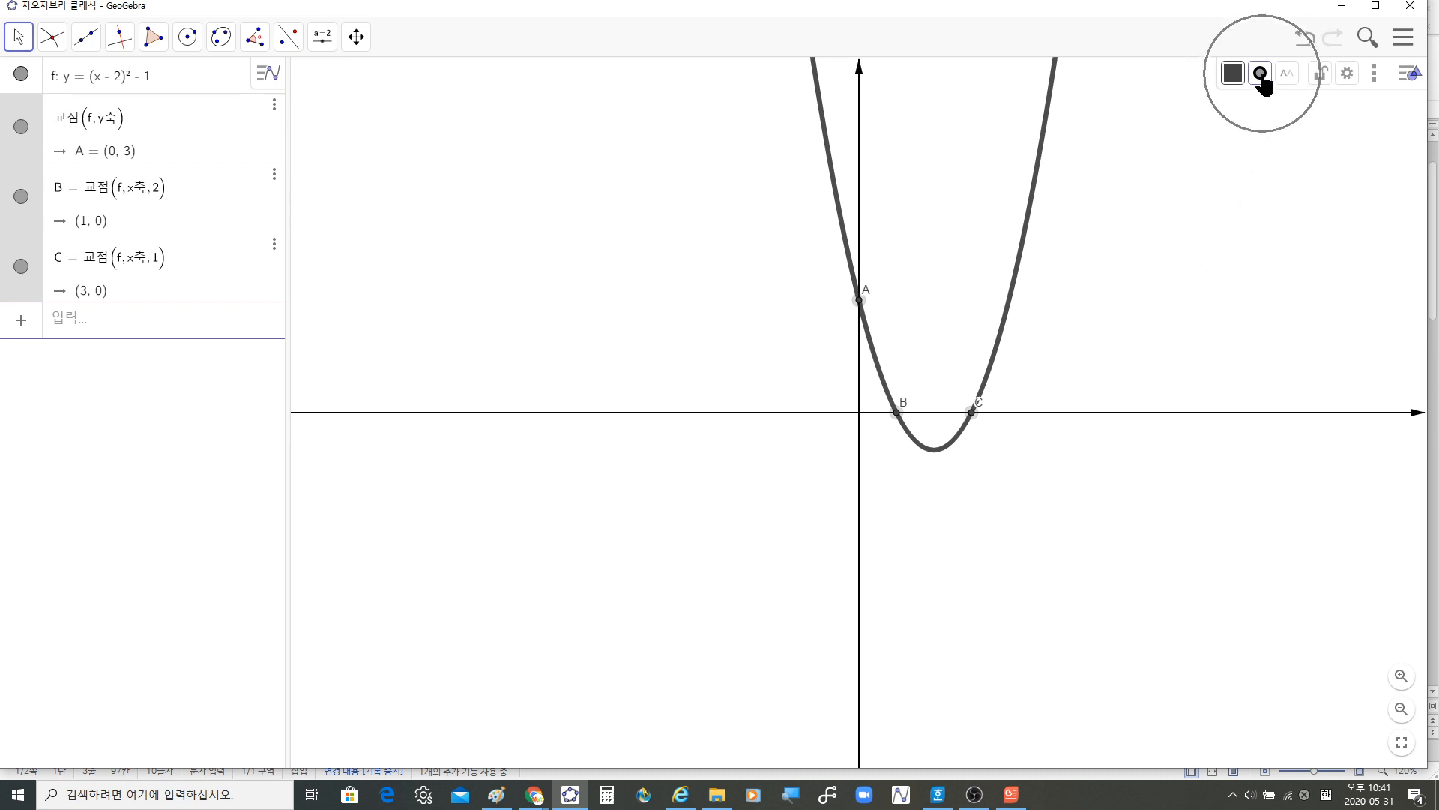
key(ctrl)
key(ctrl)
key(ctrl)
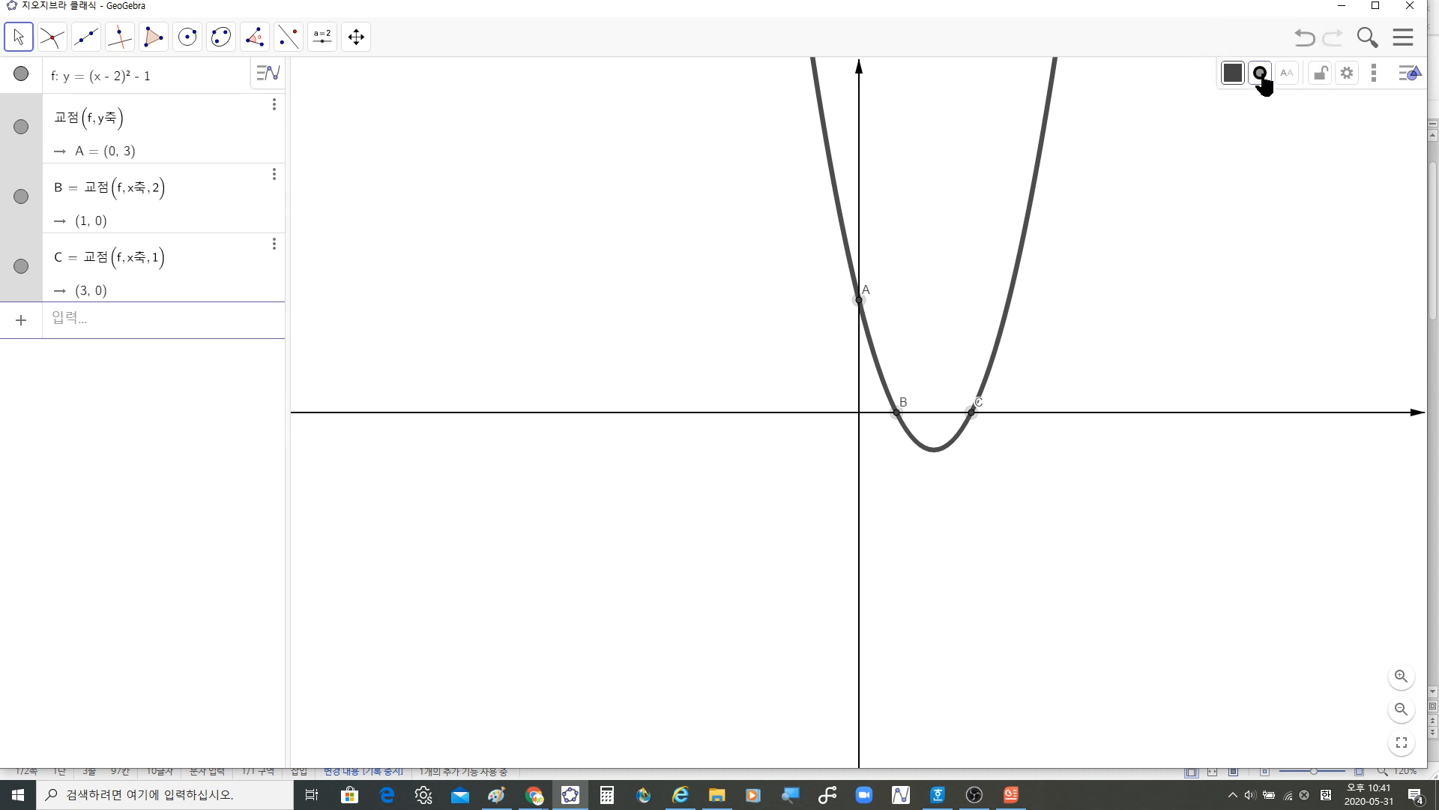
click(1261, 76)
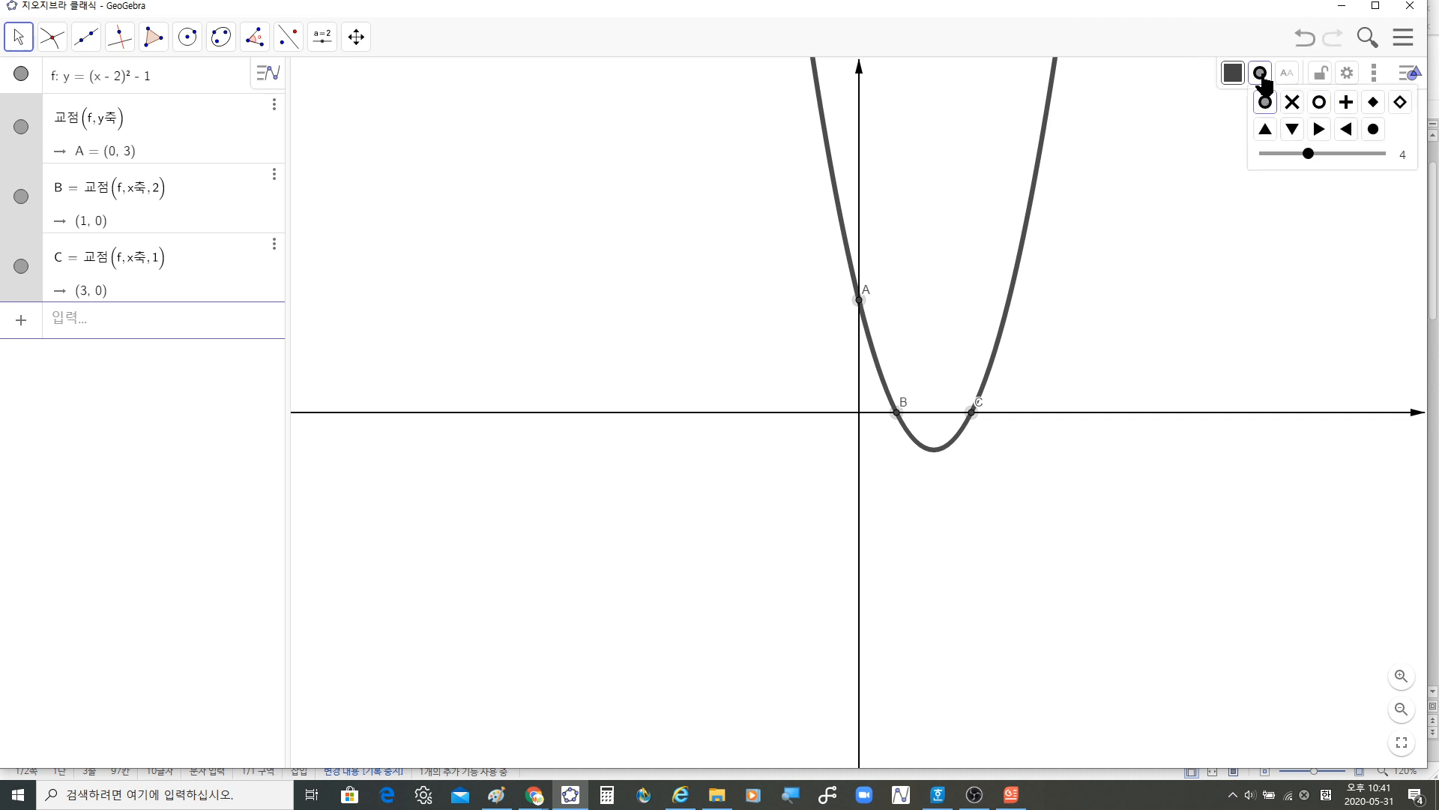
drag(1309, 153, 1347, 155)
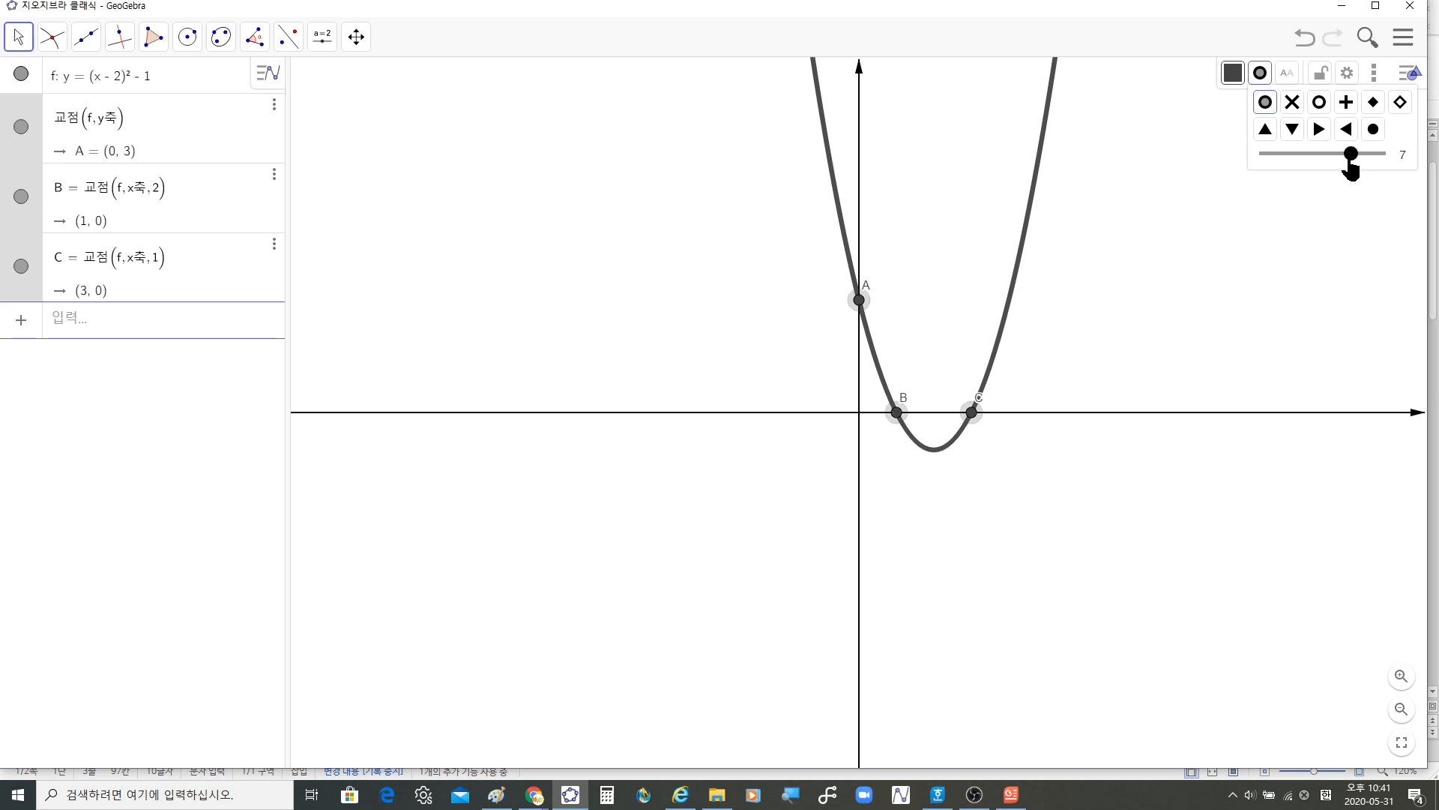
Step: Colour the three selected intersection points grey and deselect them
click(1233, 74)
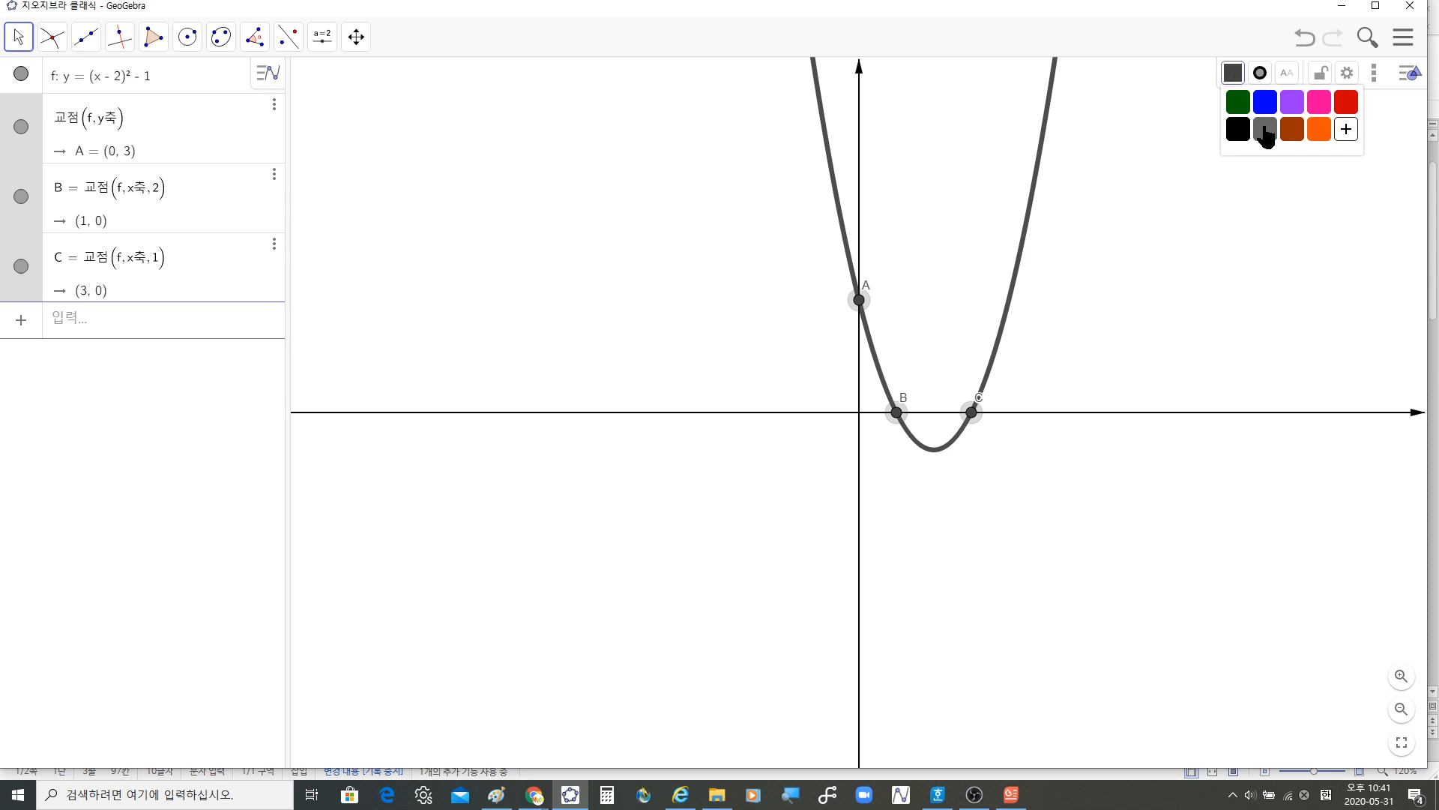
click(1263, 130)
click(1197, 255)
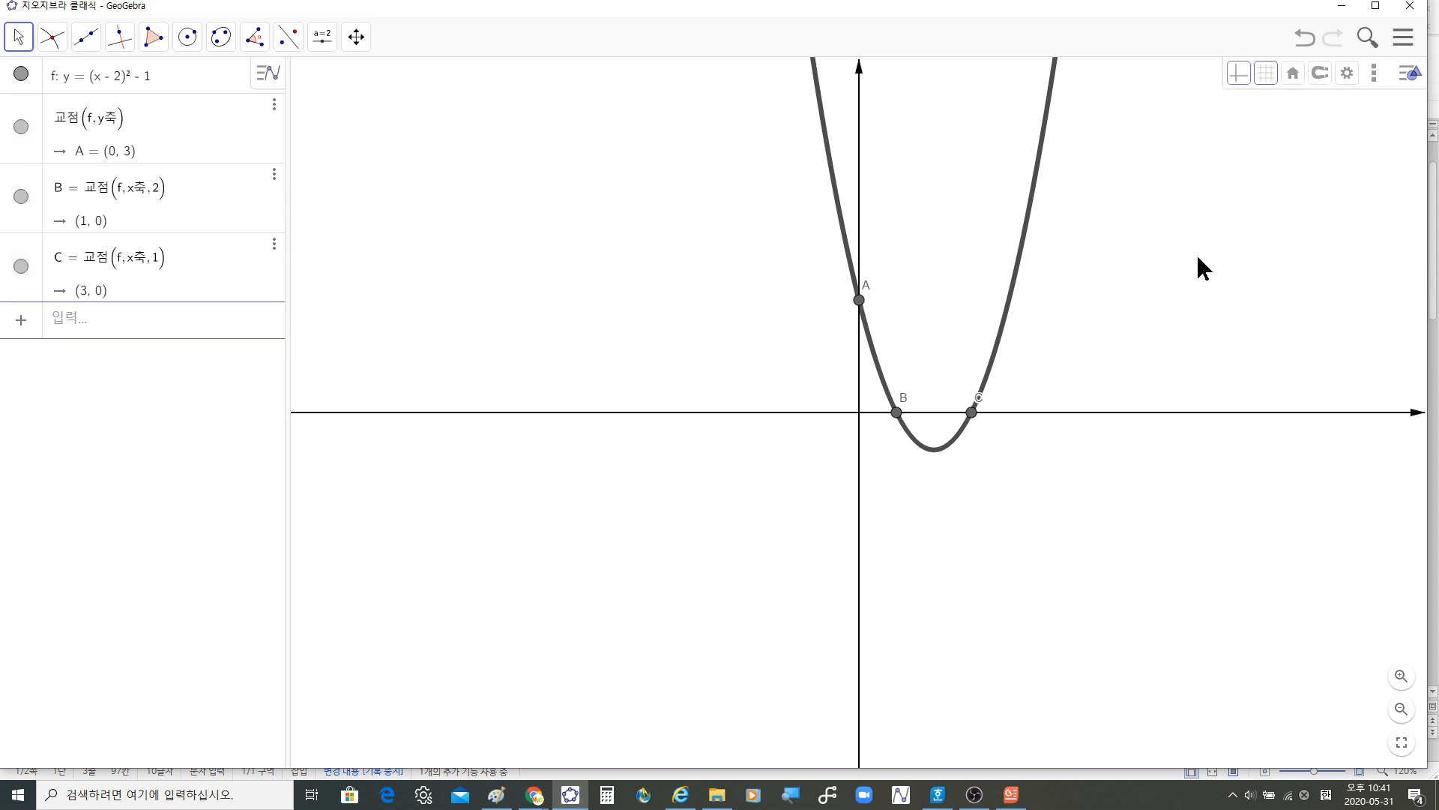
Step: Select the intersection points A, B and C together and hide their labels
click(859, 301)
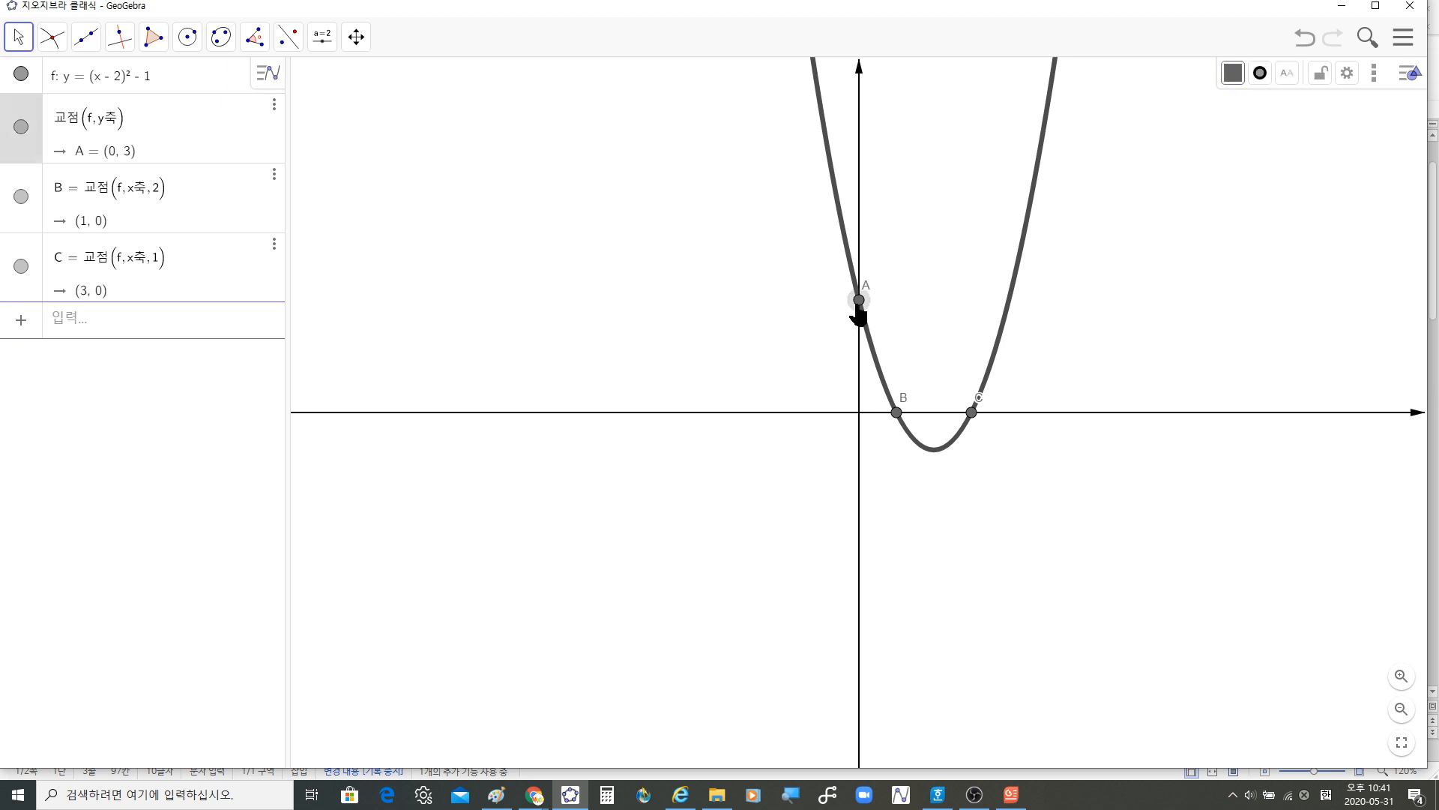
ctrl+click(897, 413)
ctrl+click(972, 413)
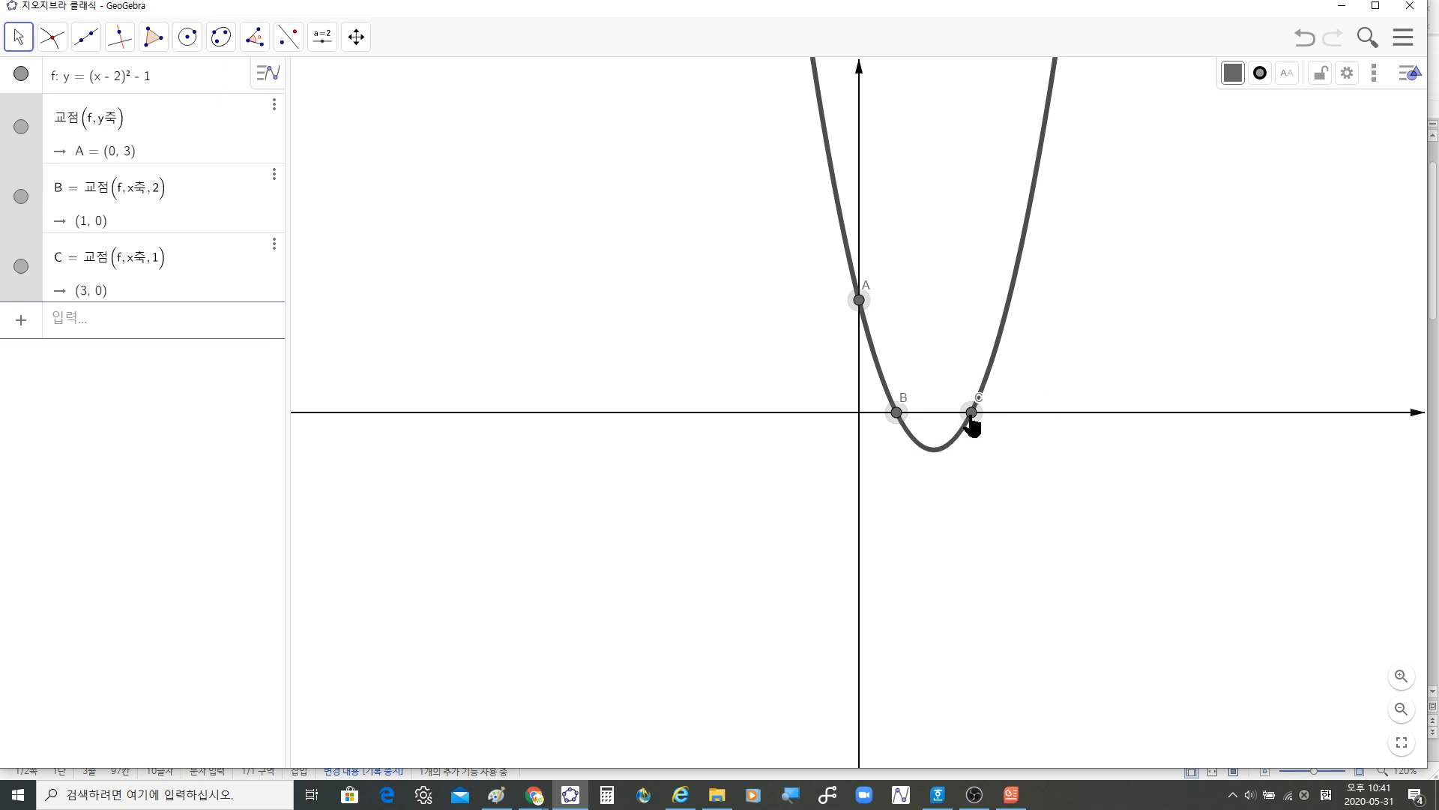
right_click(971, 418)
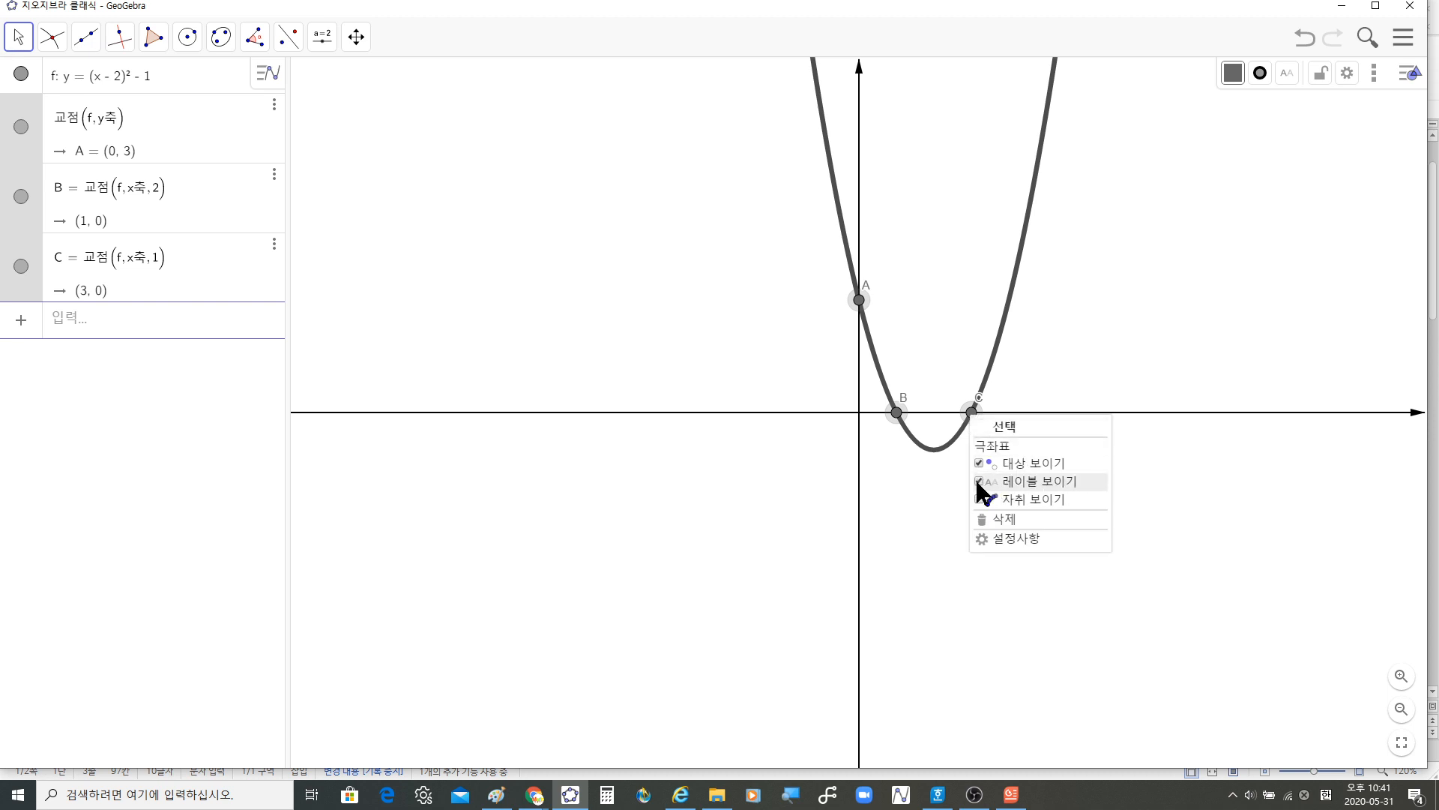
click(1019, 484)
click(1019, 484)
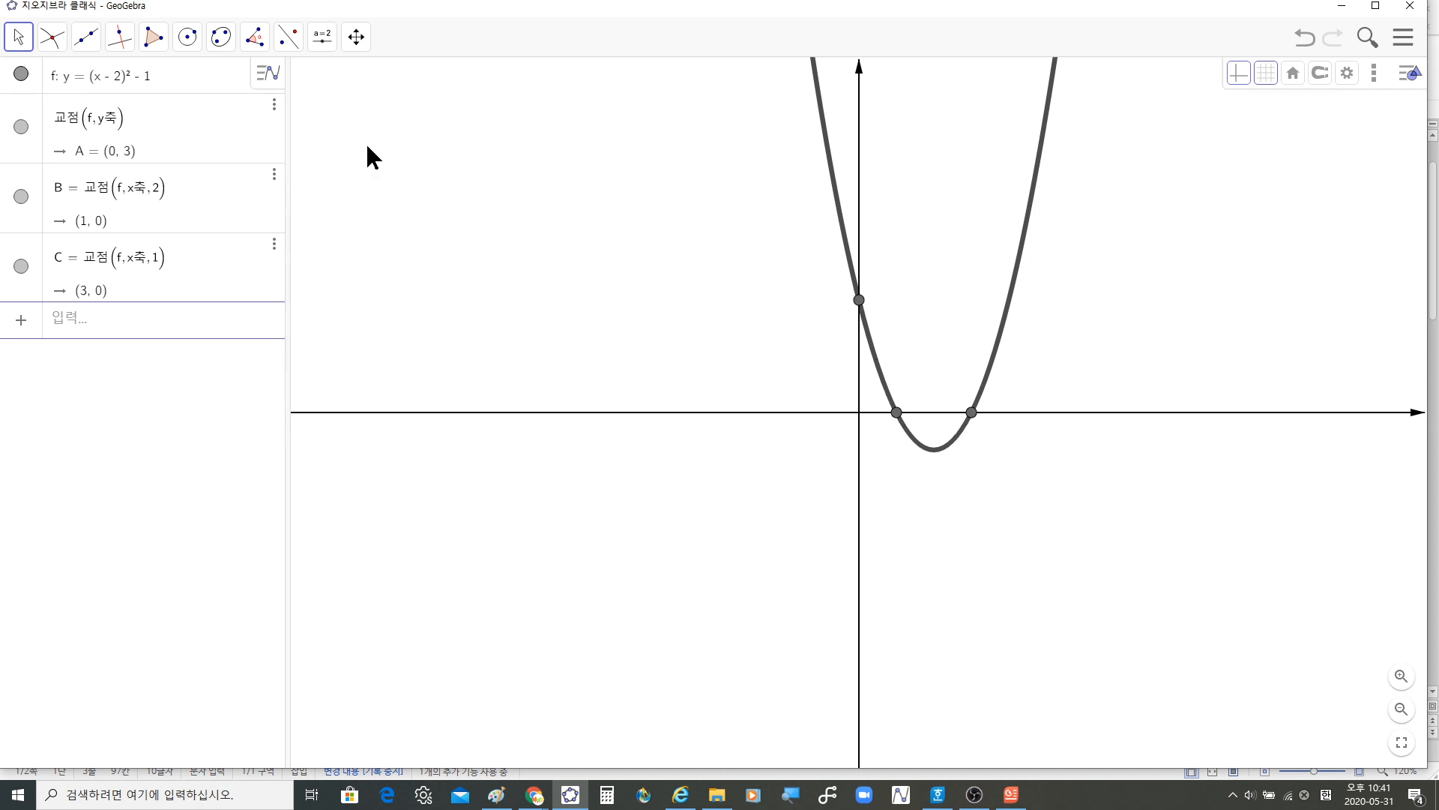
Step: Add the text y as a LaTeX formula just left of the y-axis arrowhead
click(321, 45)
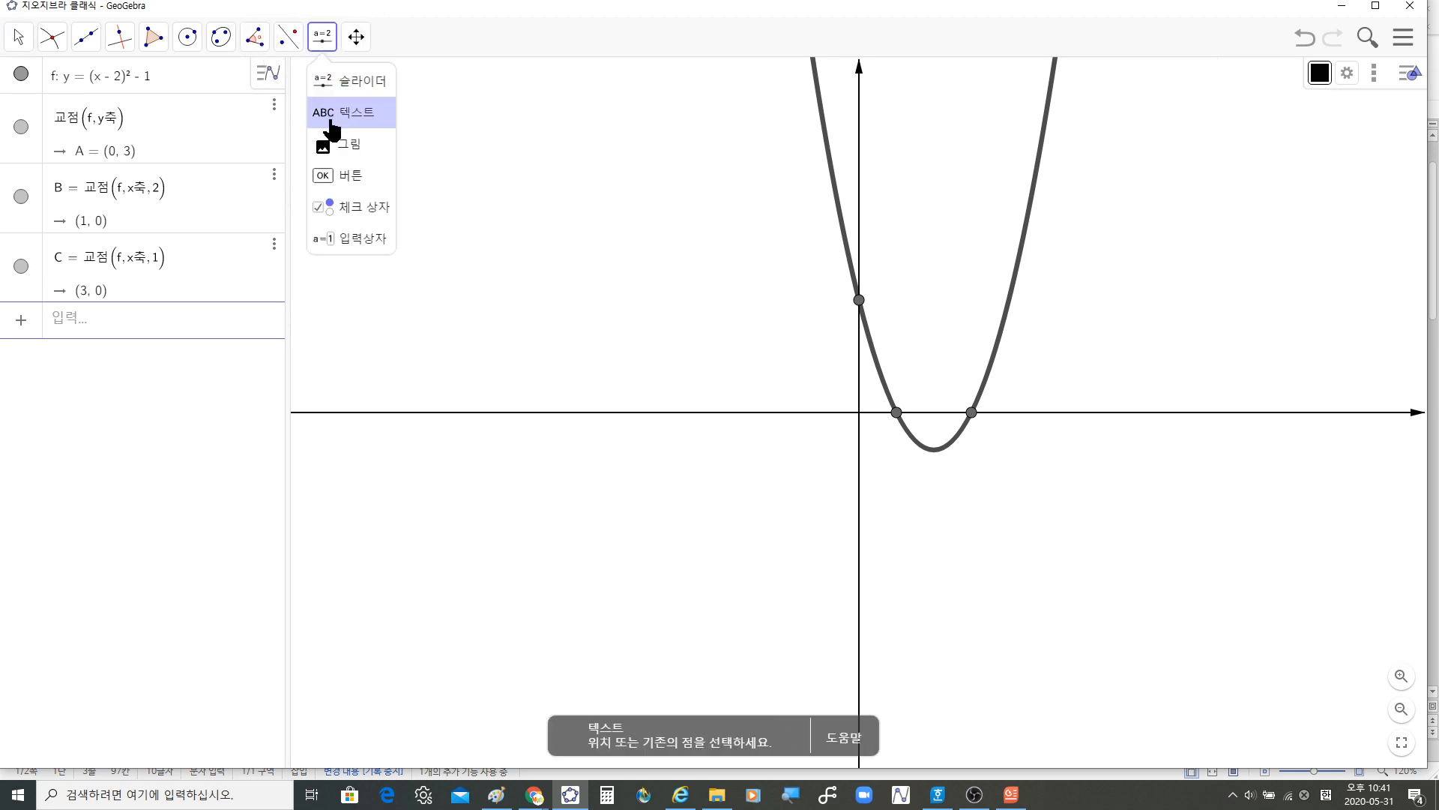
click(332, 120)
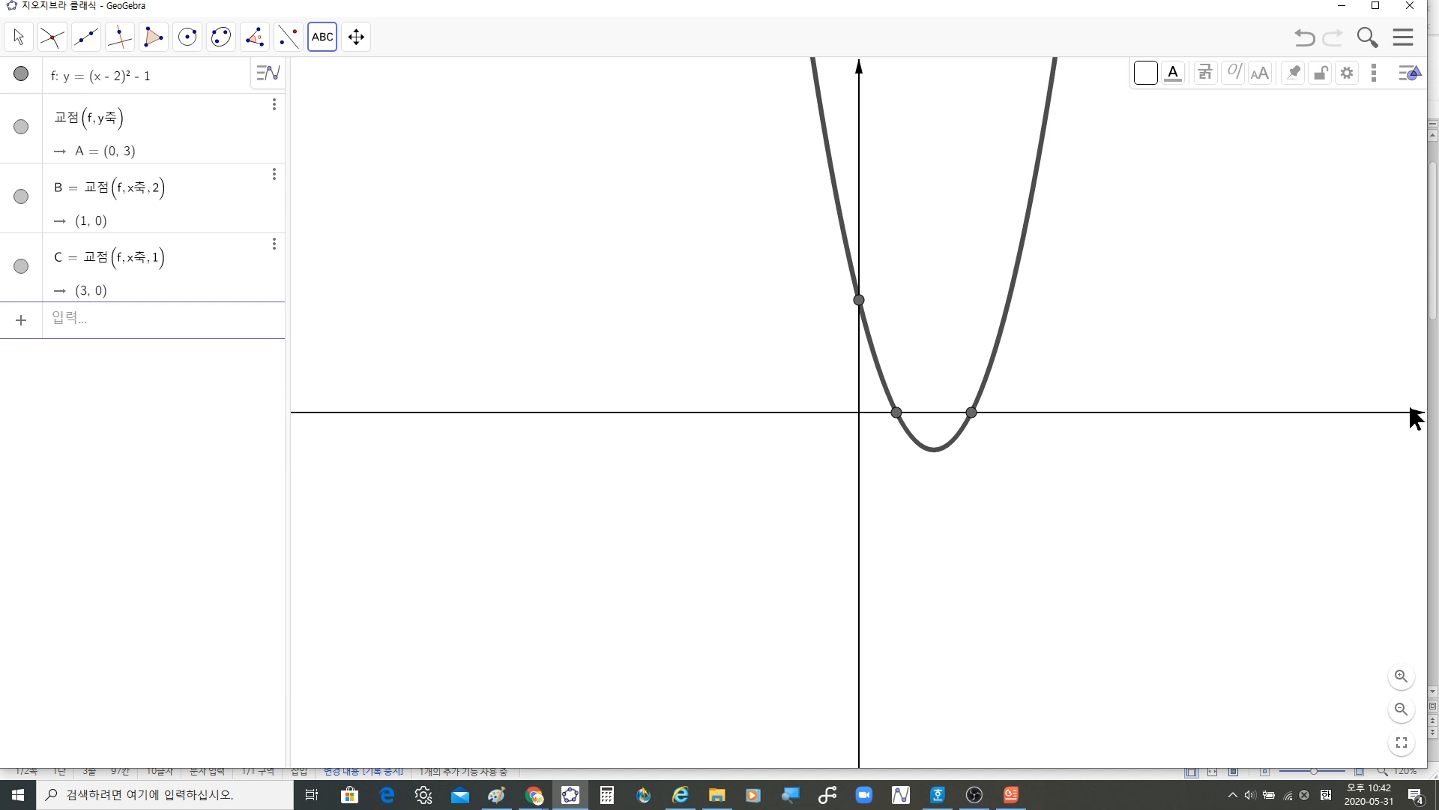
click(837, 78)
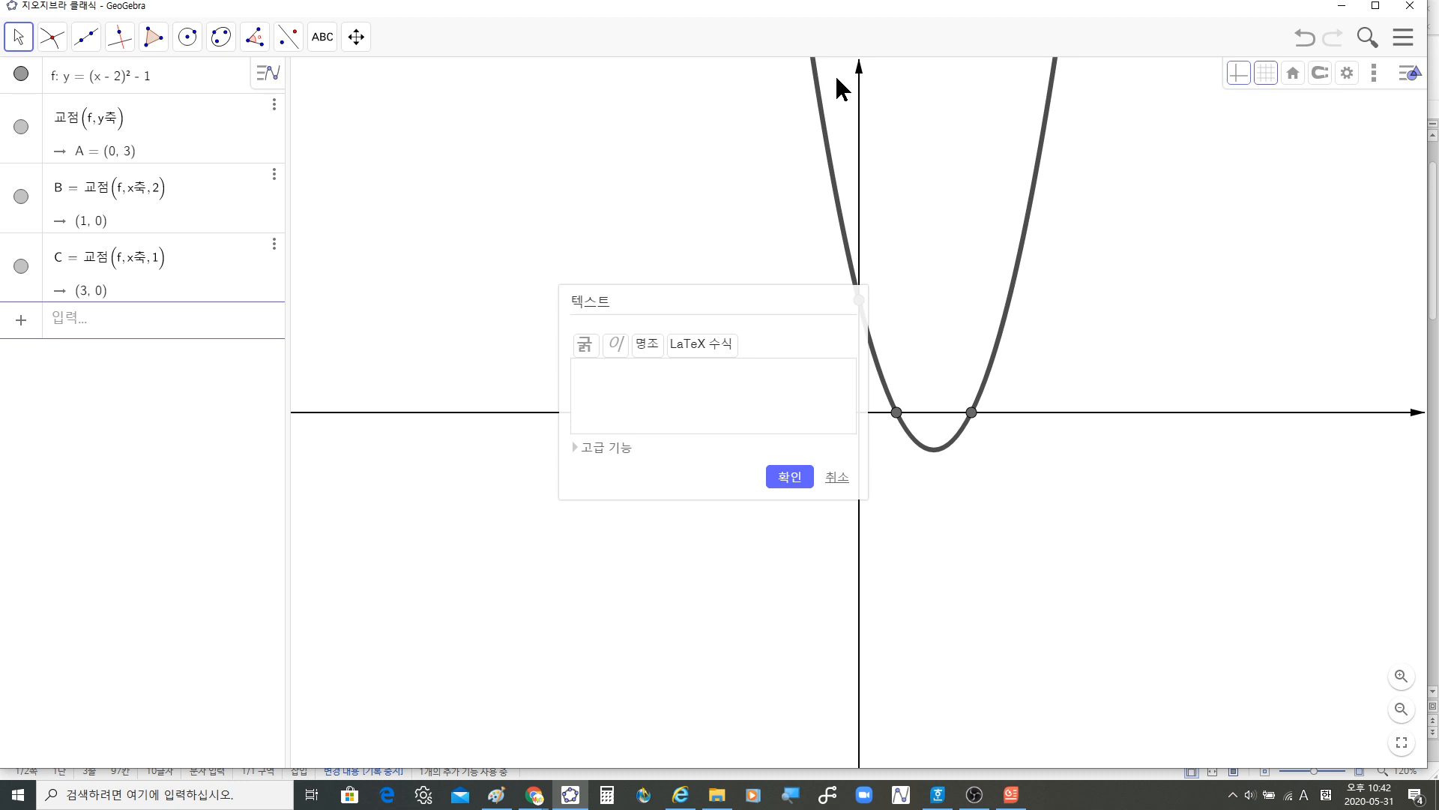
text(y)
click(718, 354)
click(780, 480)
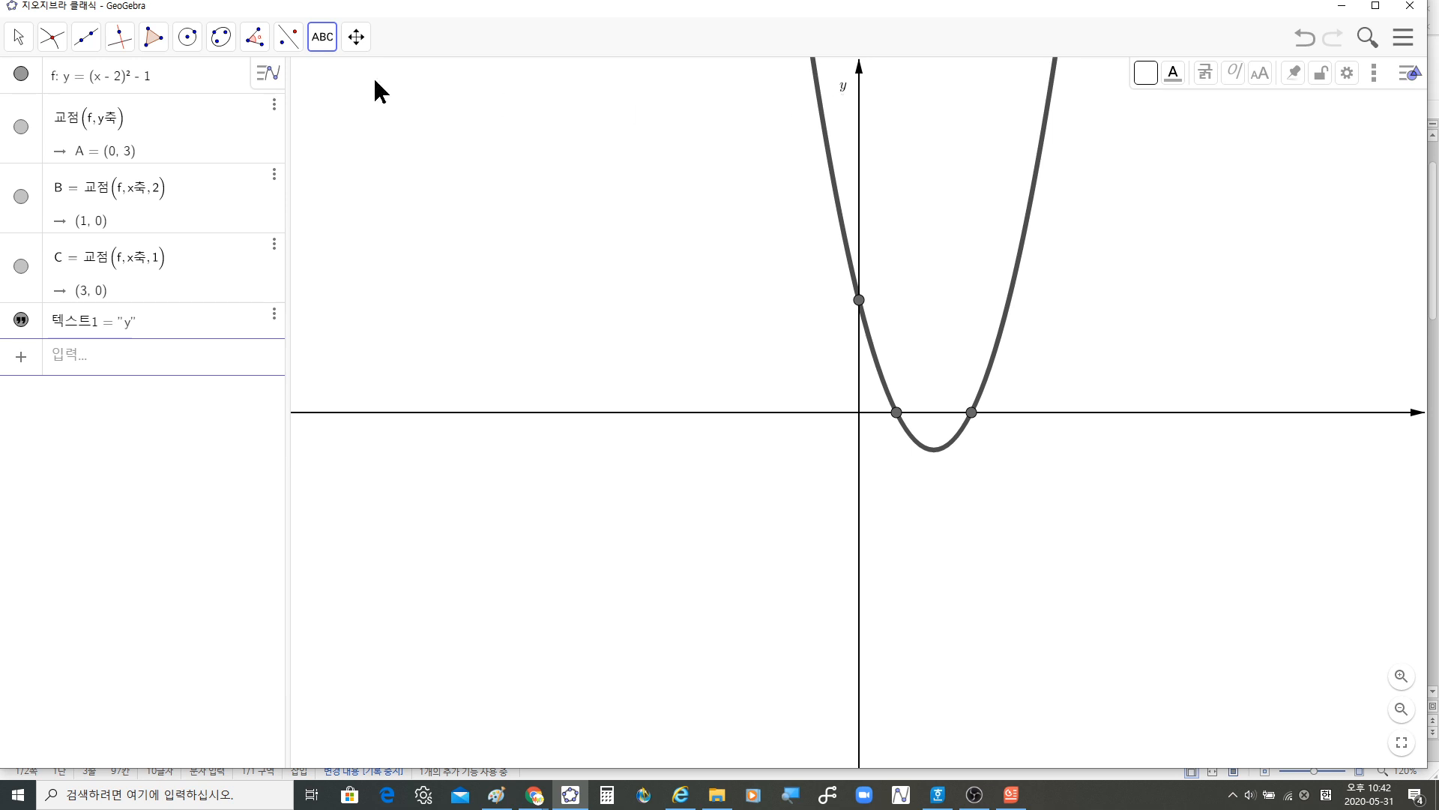
Step: Add plain text A just left of the y-intercept and plain text O just below and left of the origin
click(325, 43)
click(834, 300)
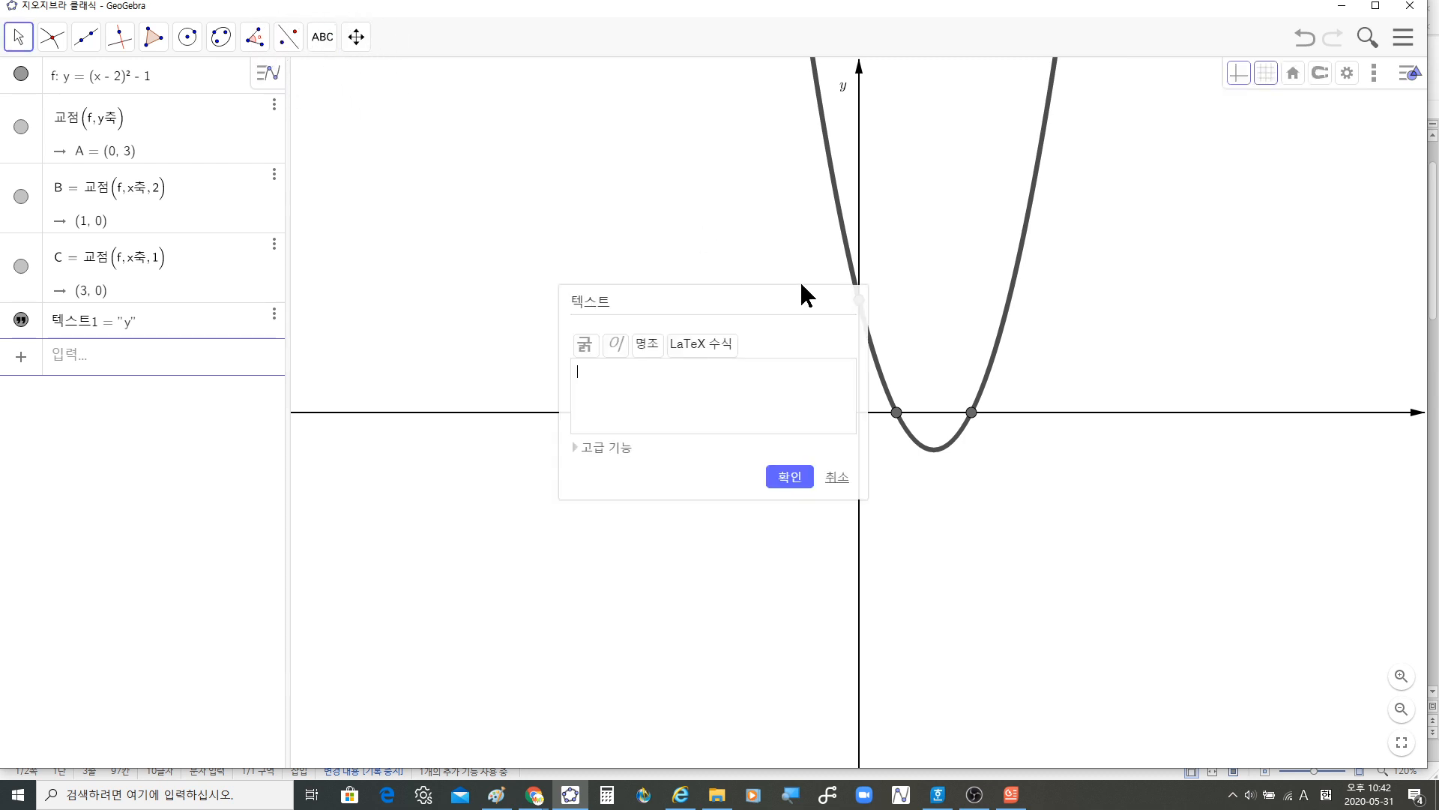
text(A)
click(791, 480)
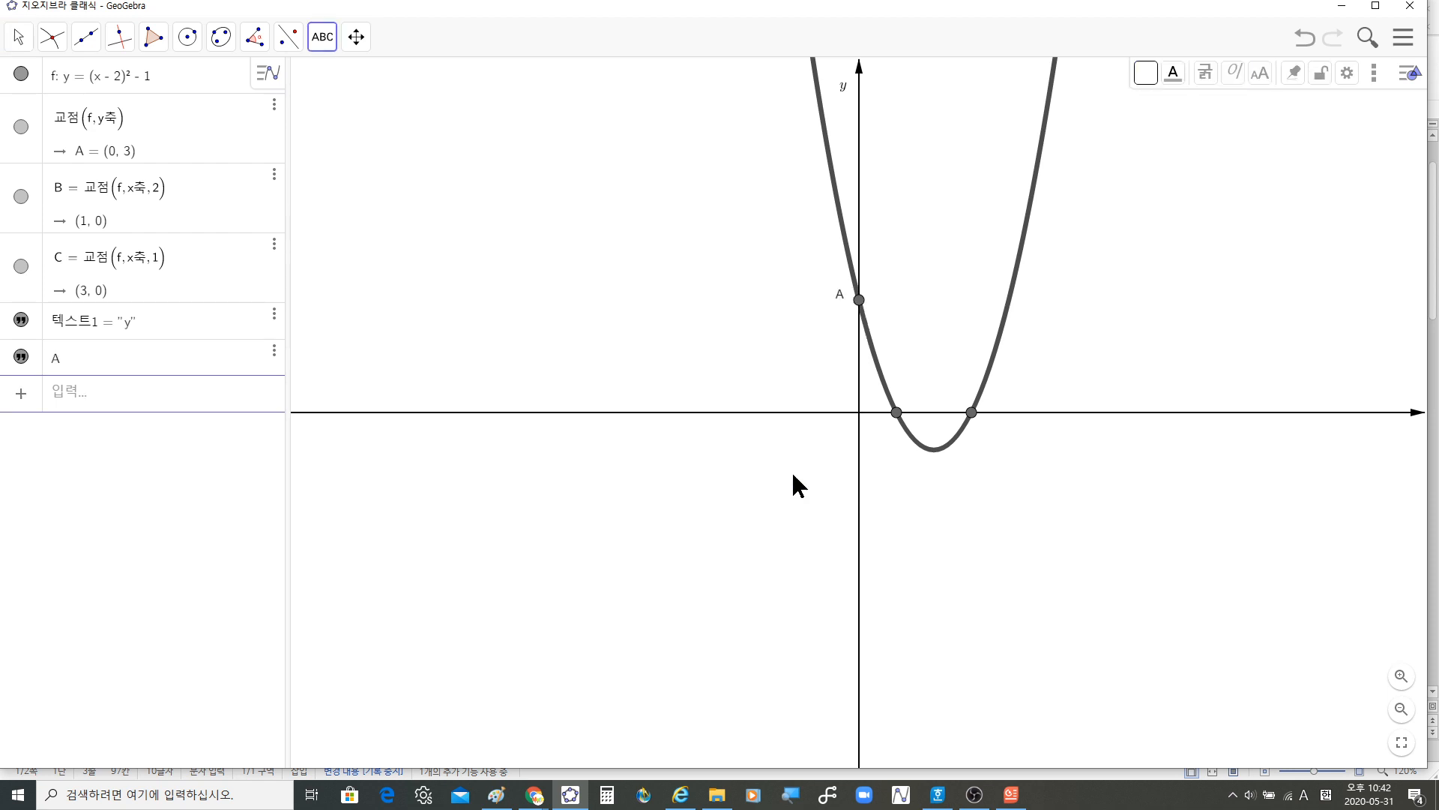
click(845, 428)
text(이)
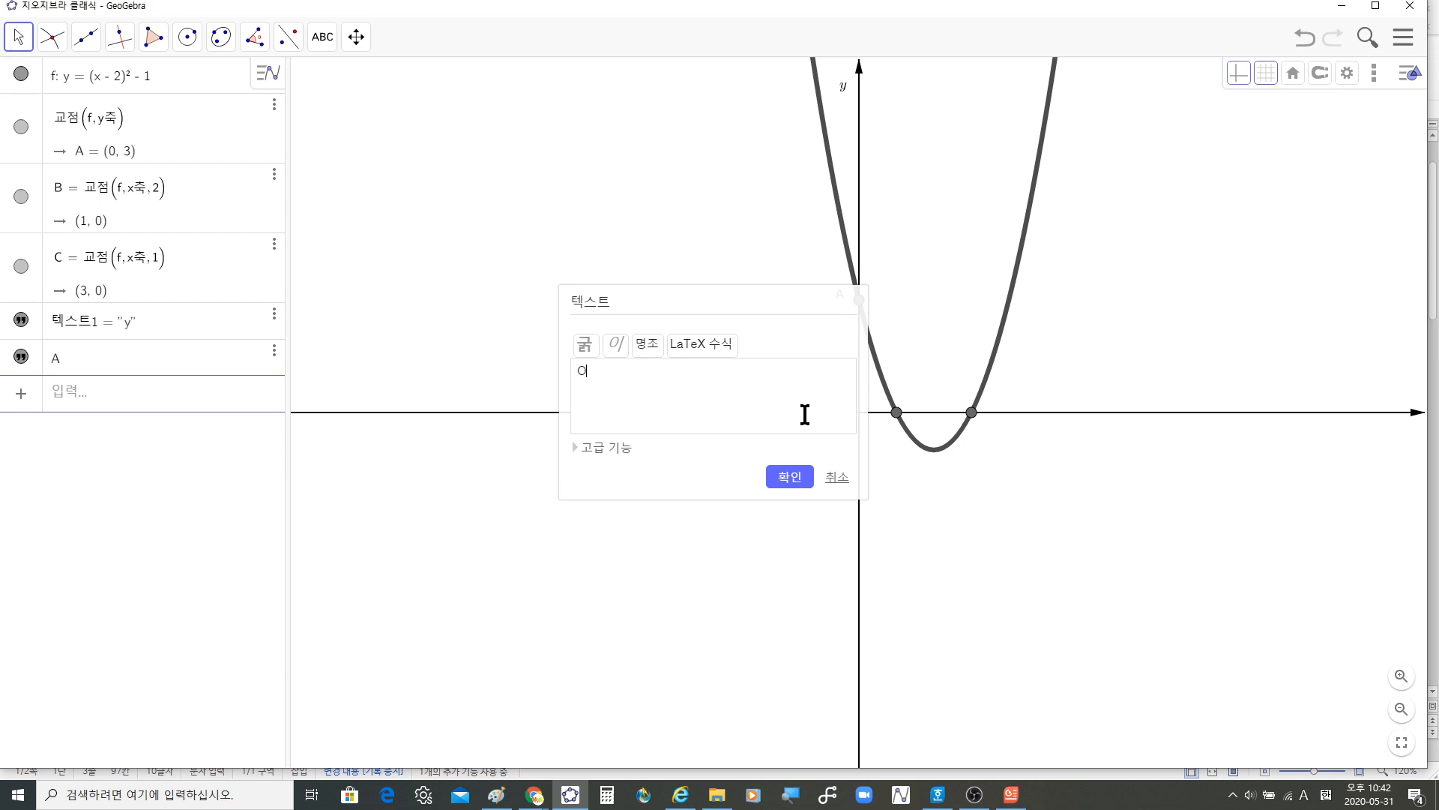
click(791, 476)
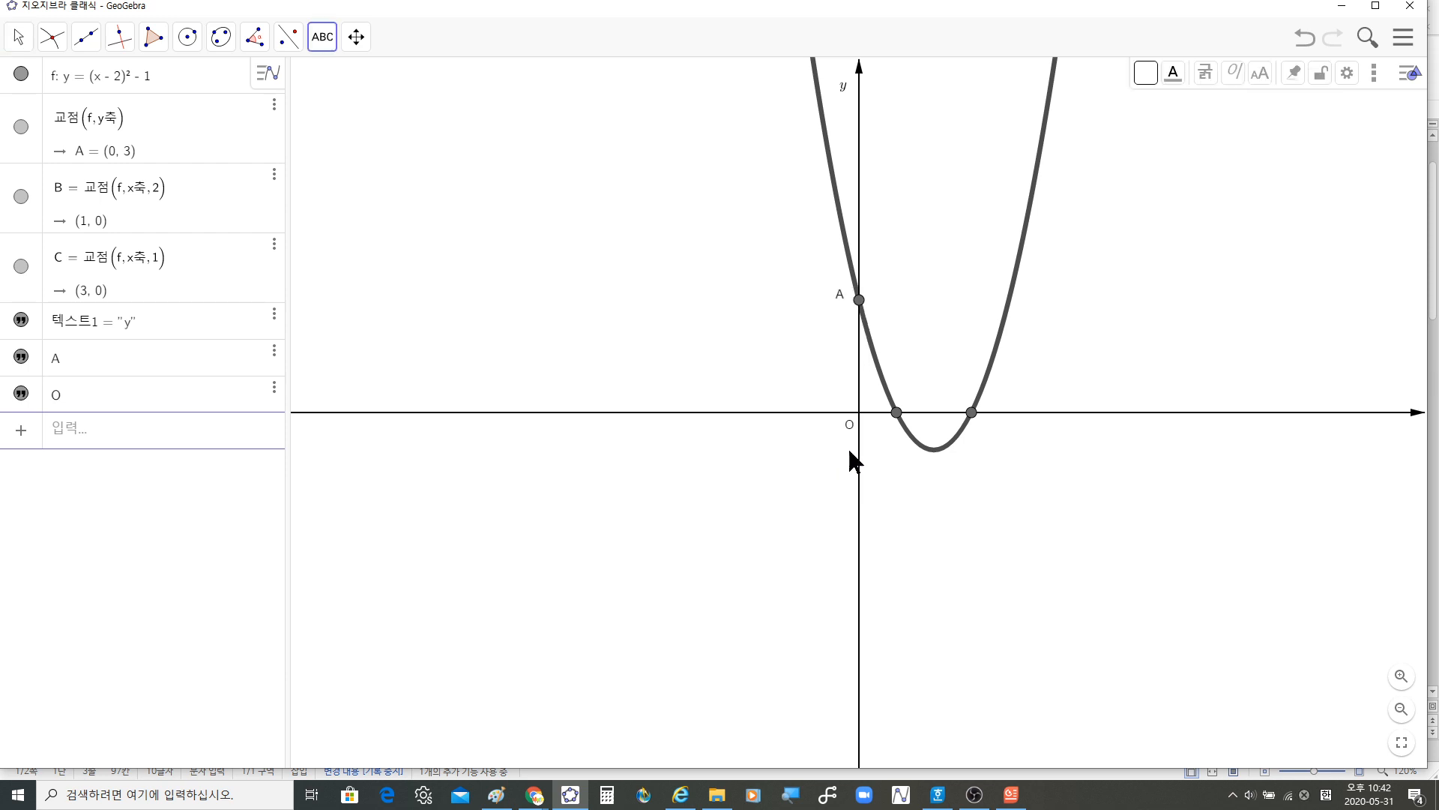
Step: Add plain text B below the left x-intercept and plain text C below and right of the right x-intercept
click(887, 422)
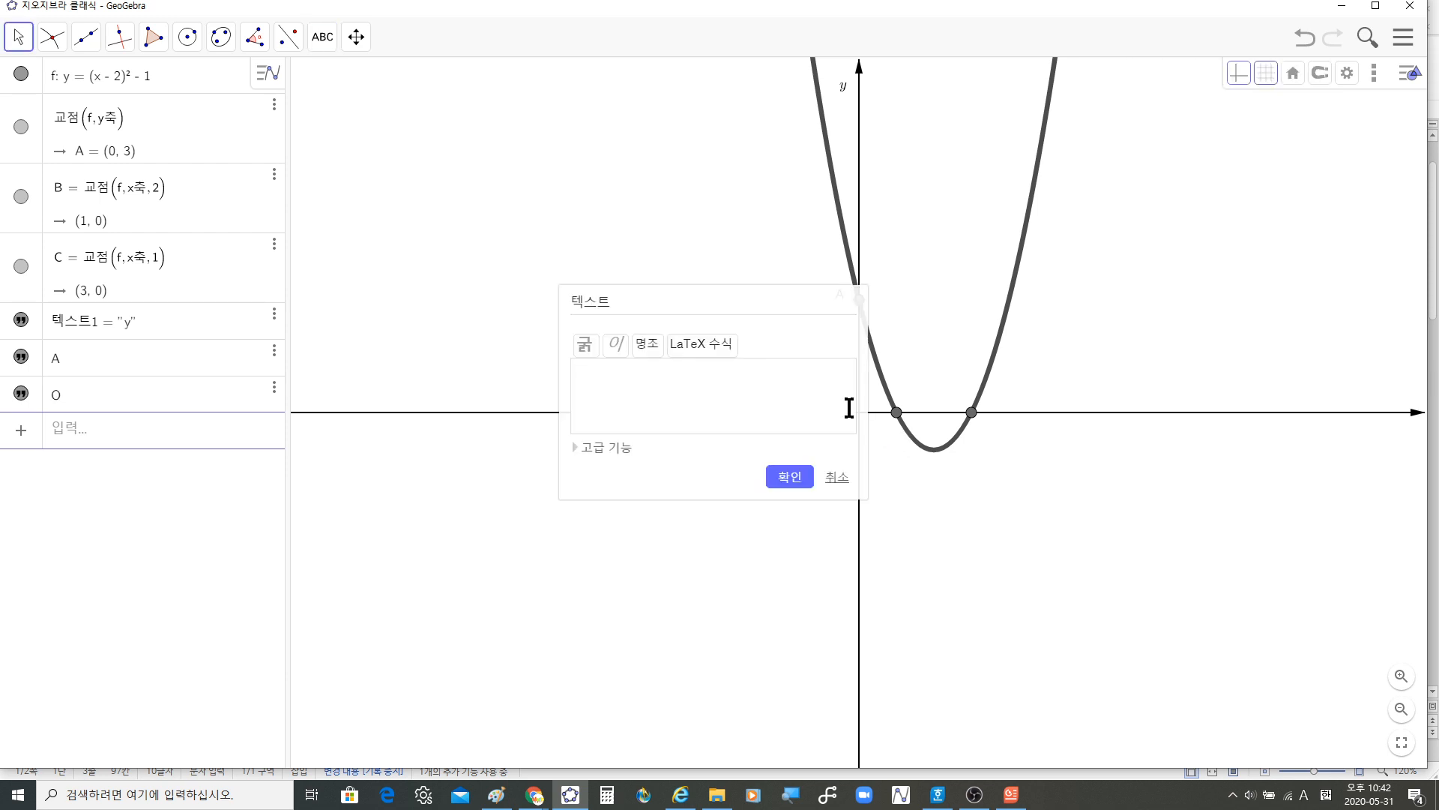
text(B)
click(796, 473)
click(979, 420)
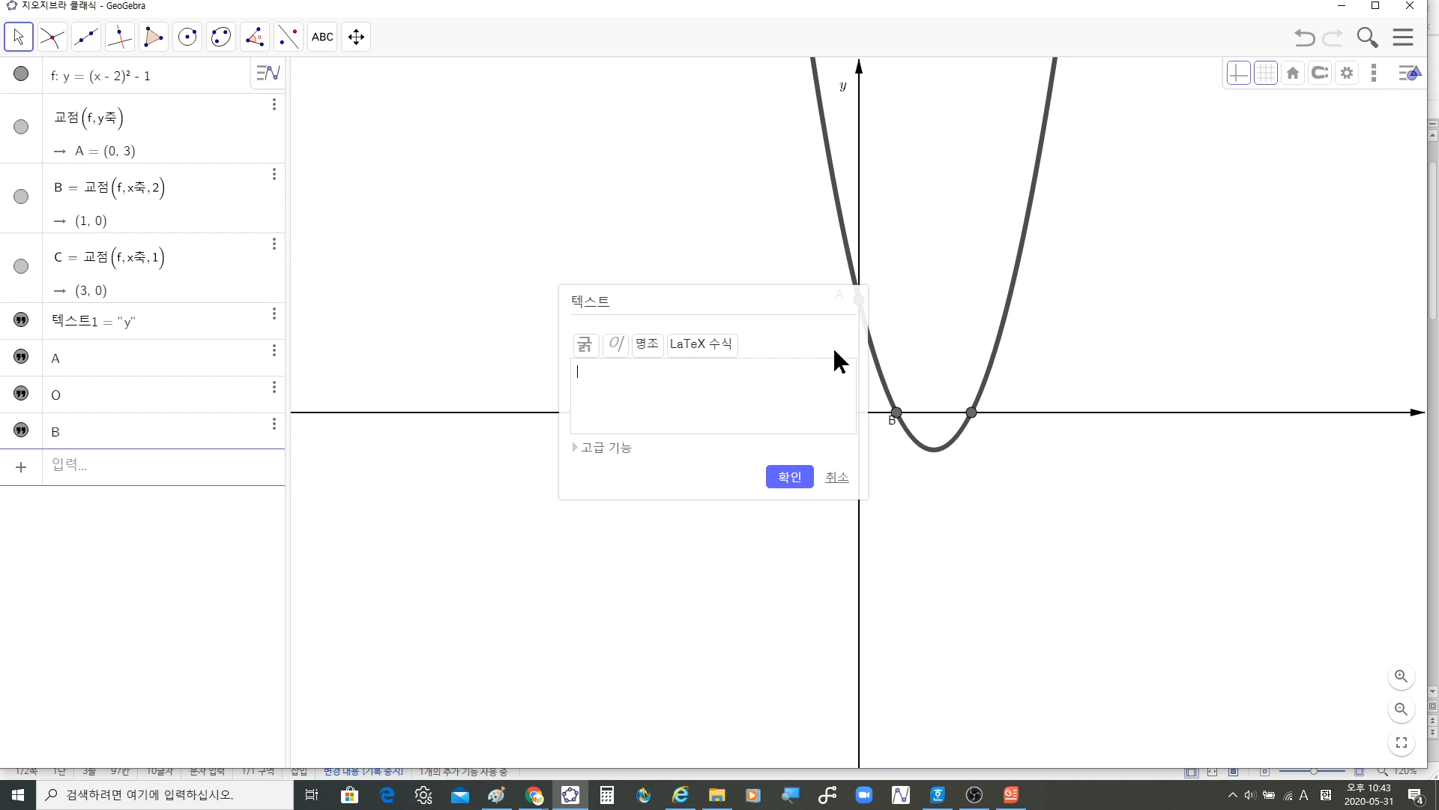
text(C)
click(789, 477)
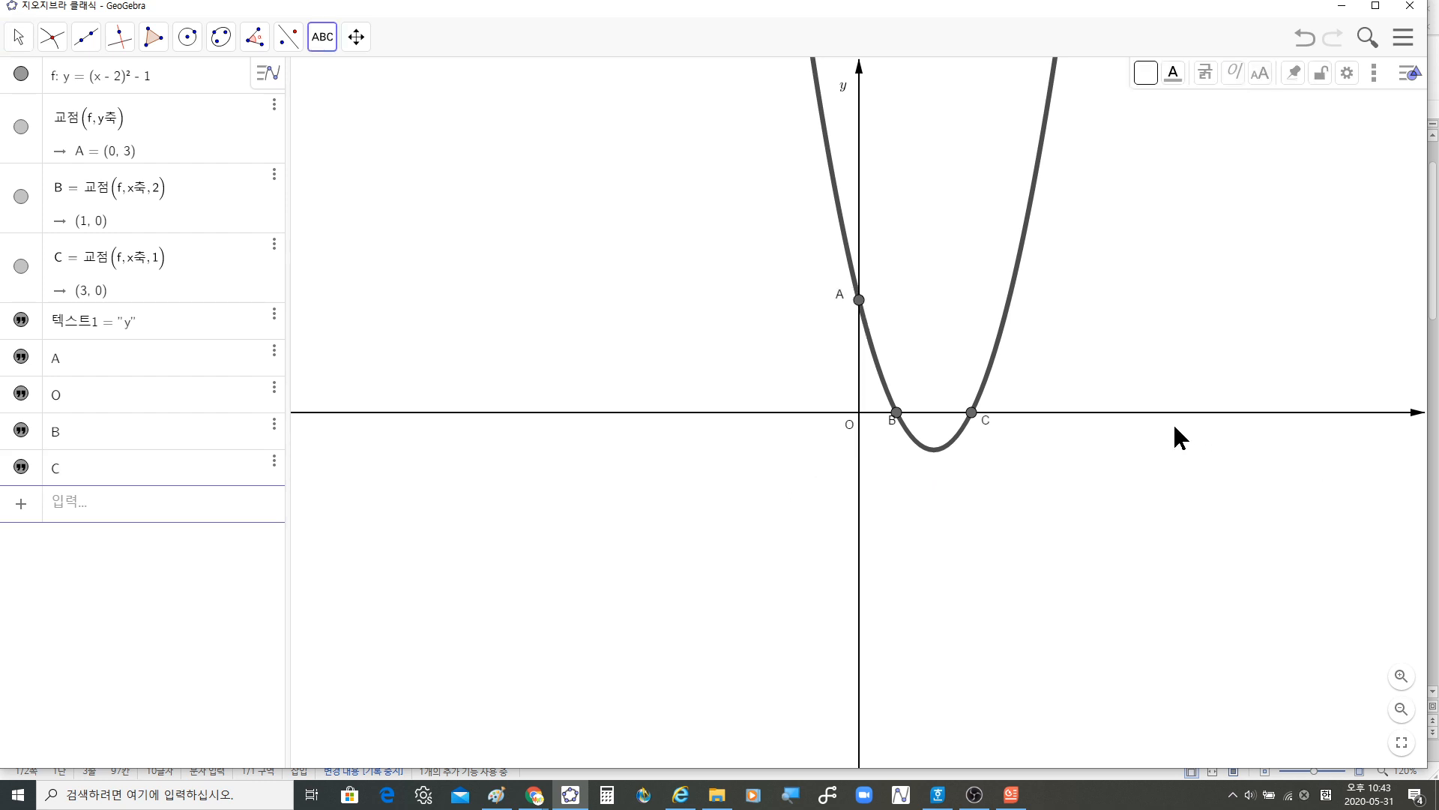
Step: Add the text x as a LaTeX formula just below the x-axis, to the right of the parabola
click(1146, 431)
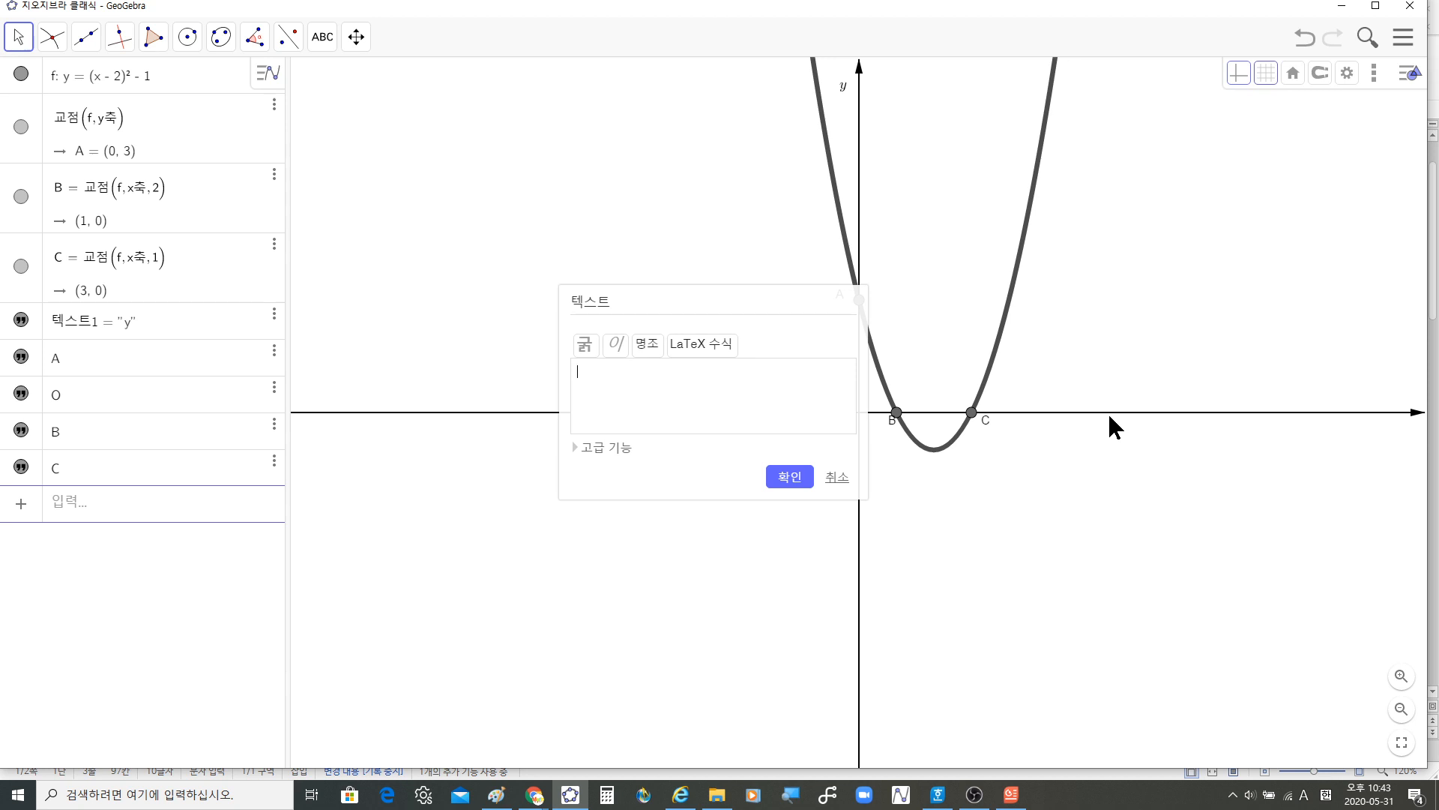
text(x)
click(717, 348)
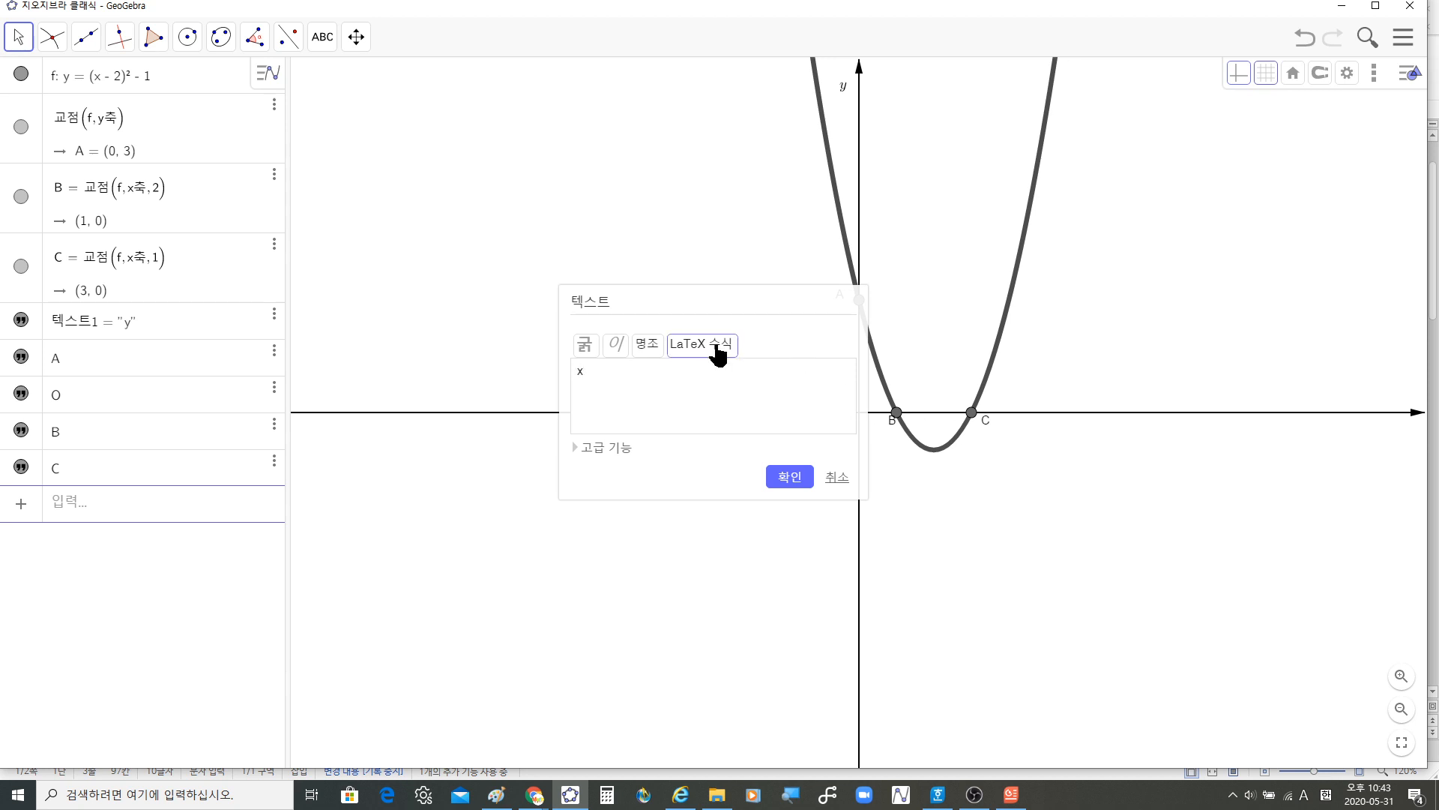
click(795, 477)
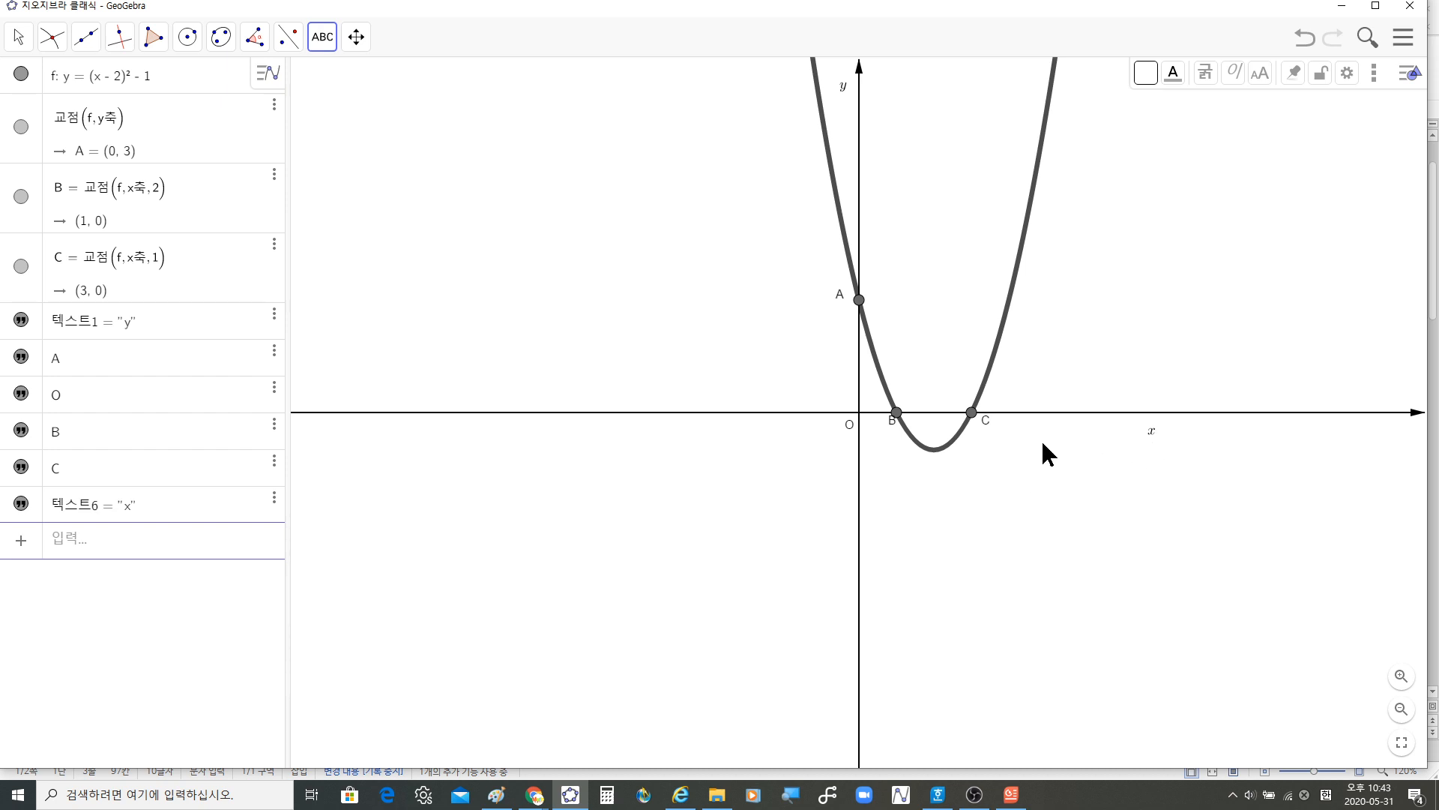
Step: Select the six text labels y, A, O, B, C and x together and set their text size to 크게 (large)
click(846, 92)
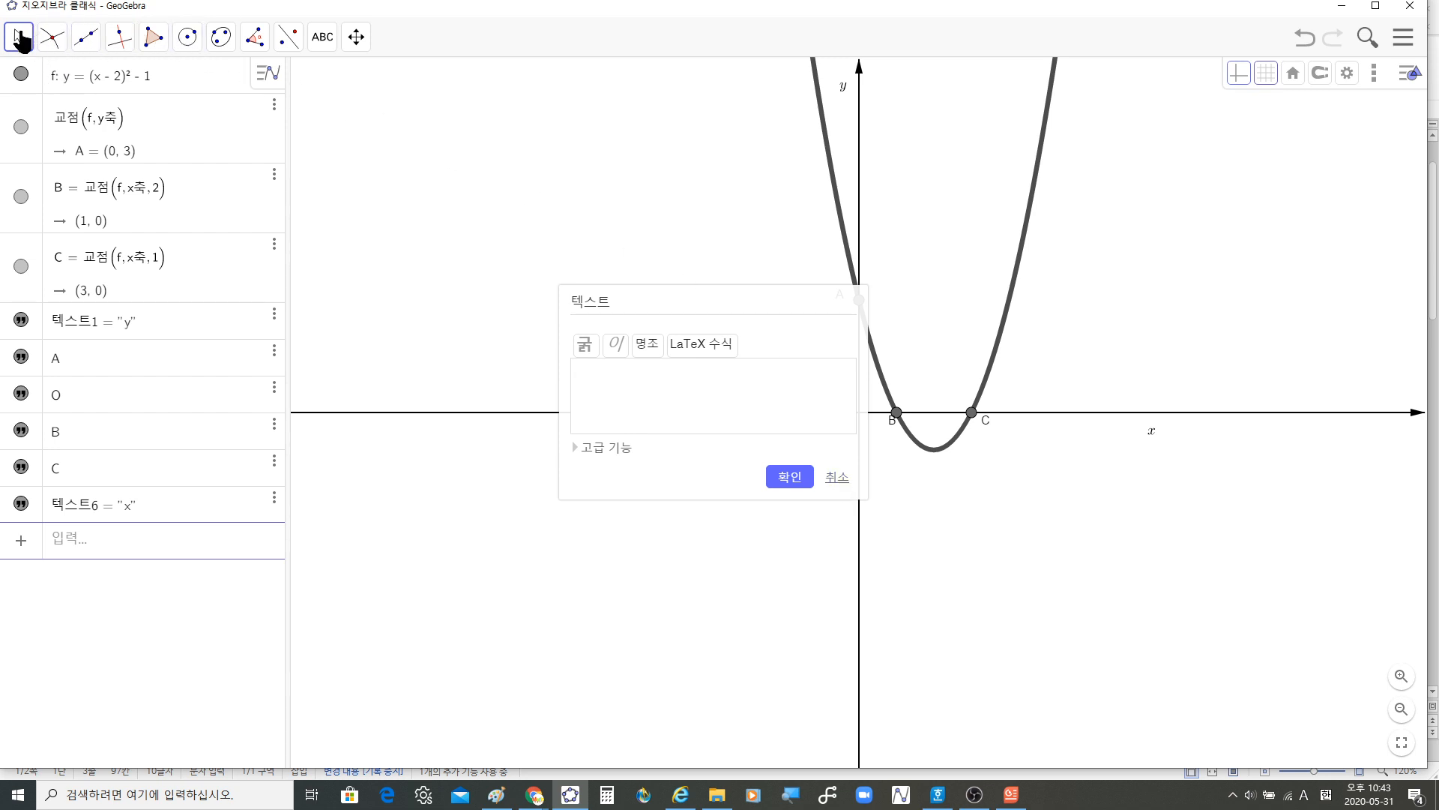
click(830, 480)
click(19, 41)
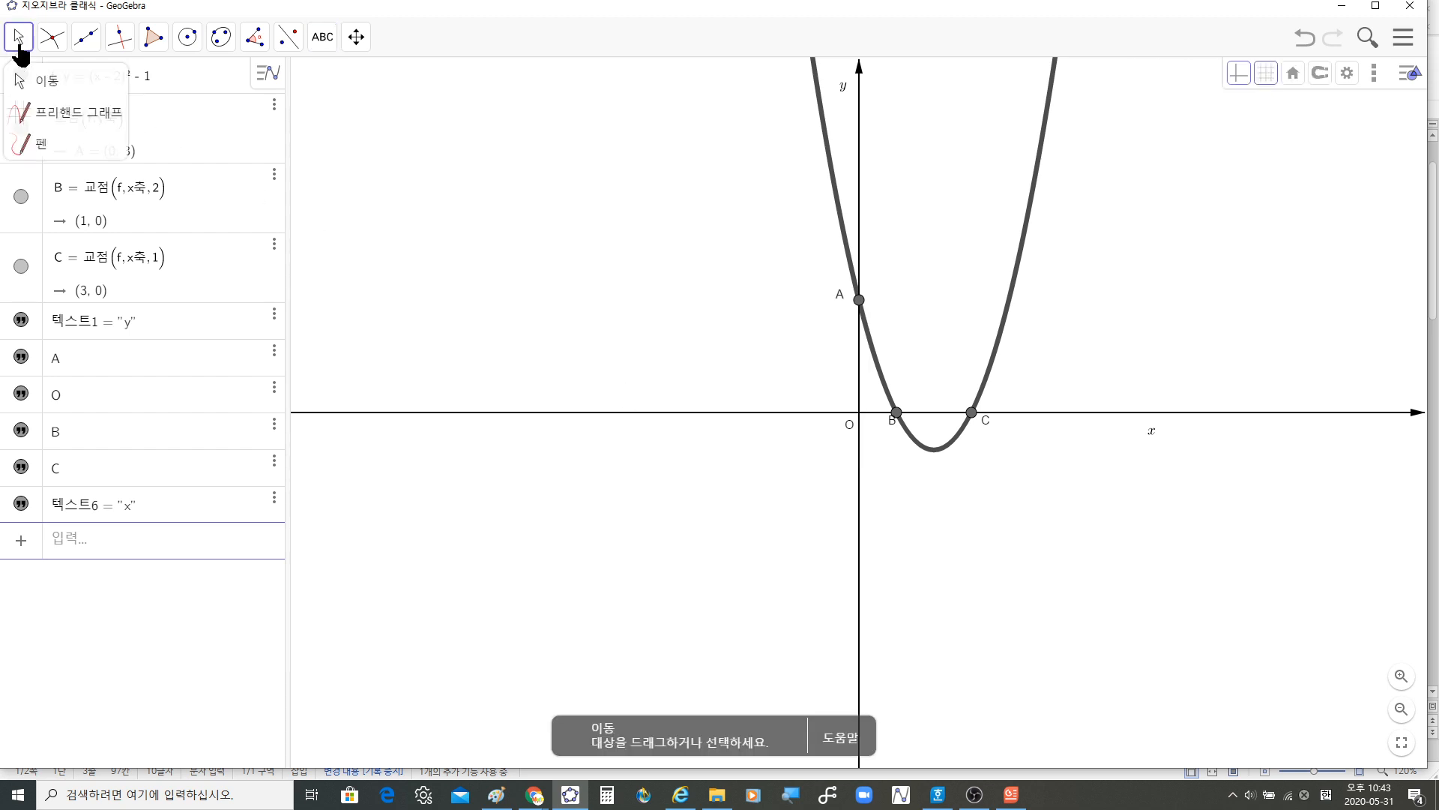
click(27, 81)
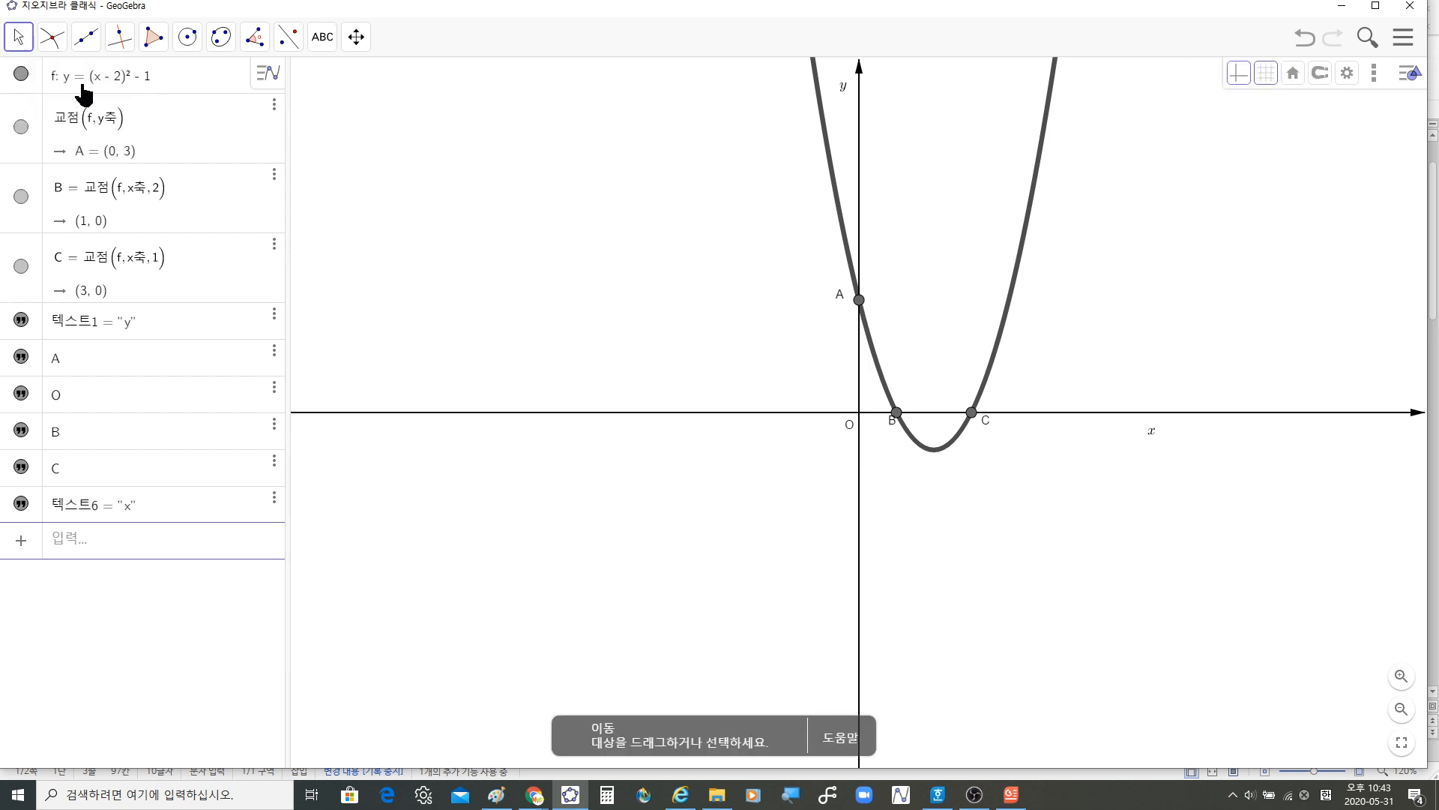
click(844, 91)
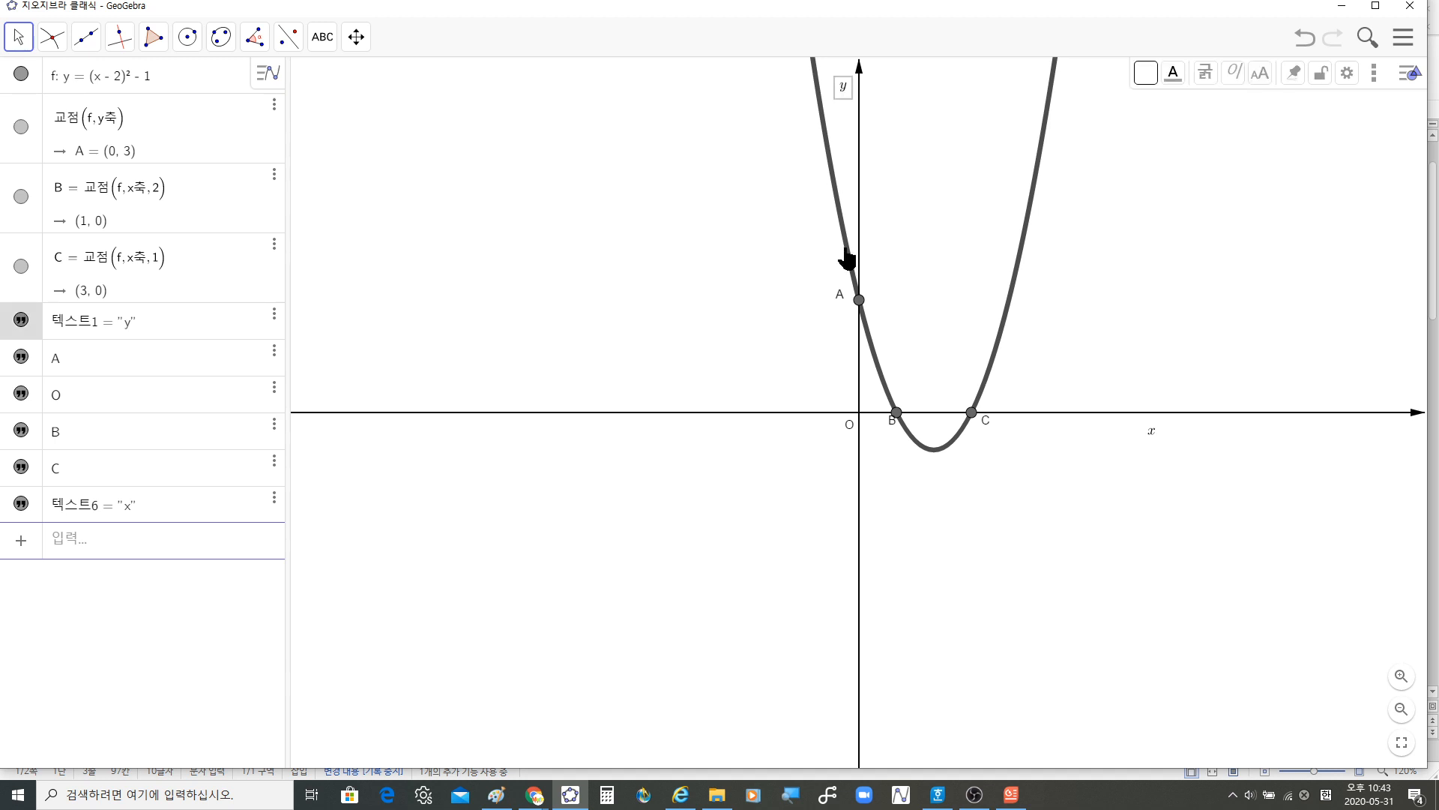
ctrl+click(839, 296)
ctrl+click(849, 424)
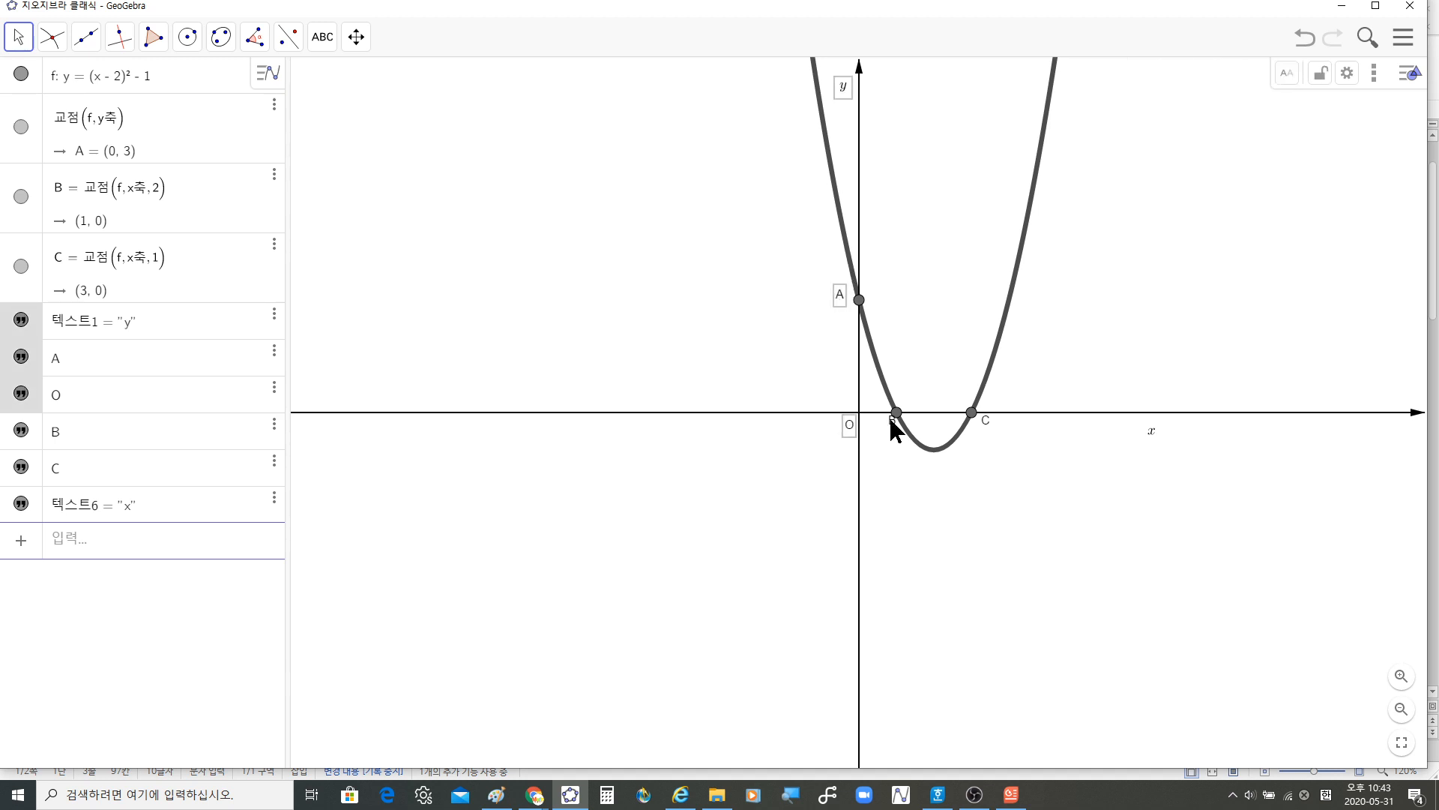
ctrl+click(892, 429)
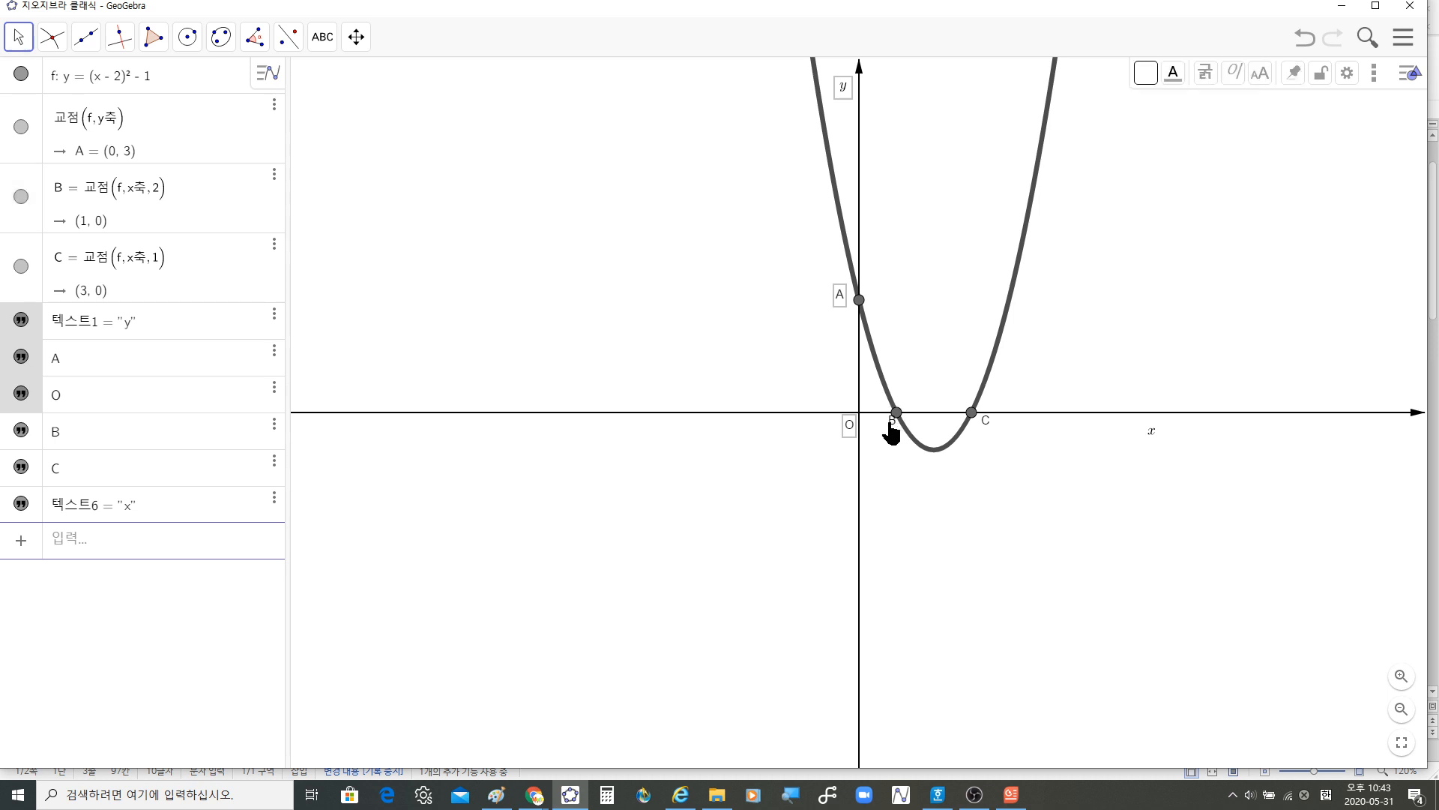
ctrl+click(891, 426)
ctrl+click(986, 424)
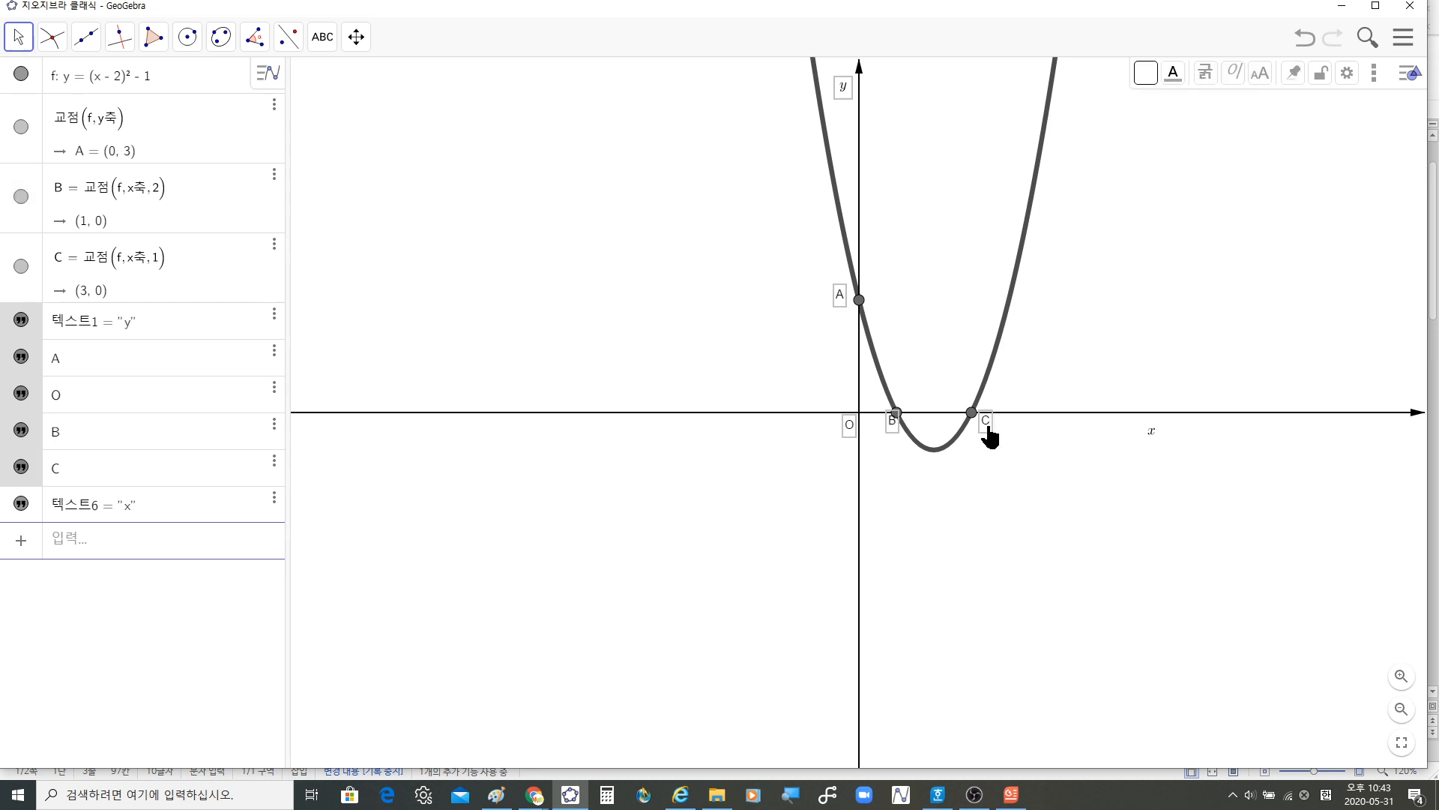
ctrl+click(1152, 433)
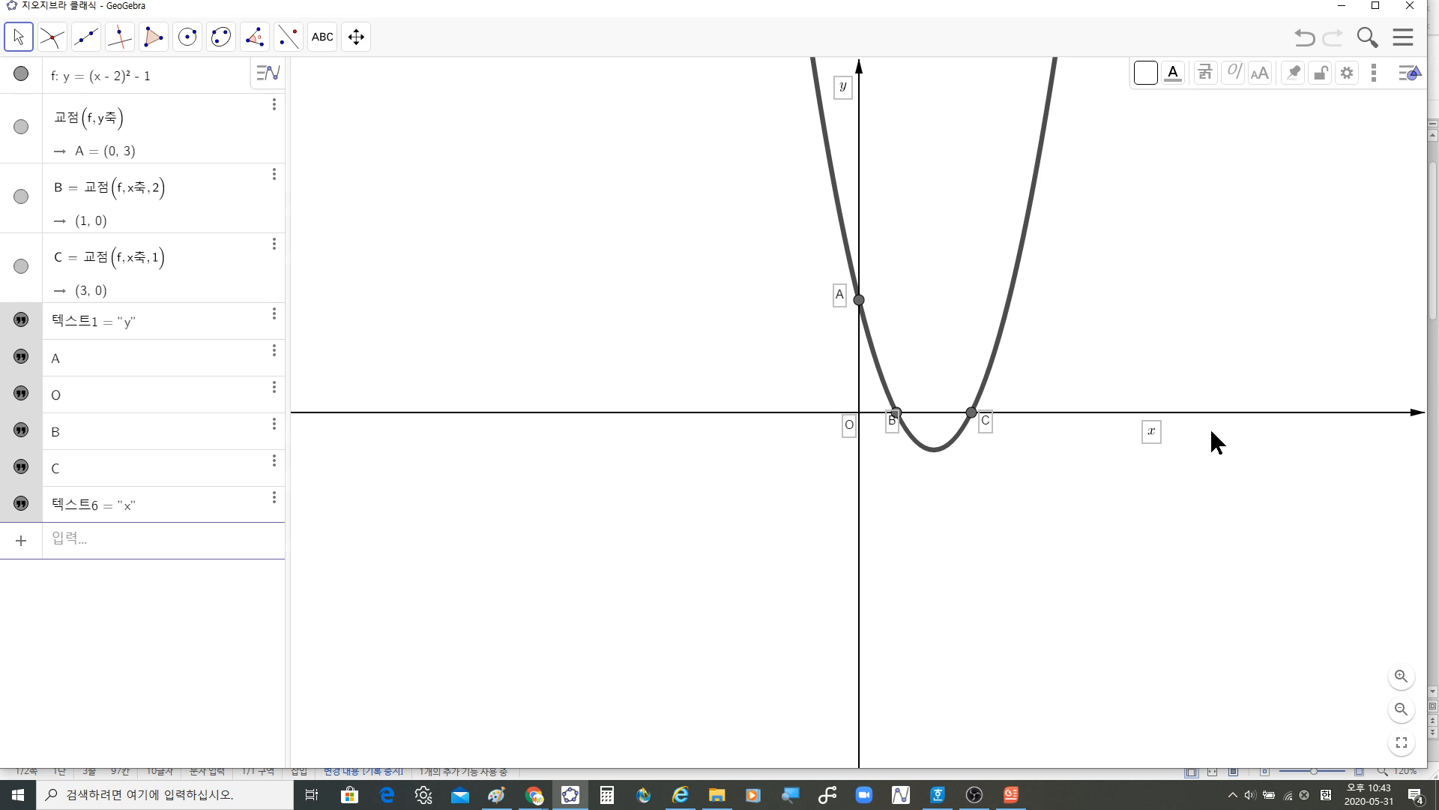
key(ctrl)
key(ctrl)
click(1347, 74)
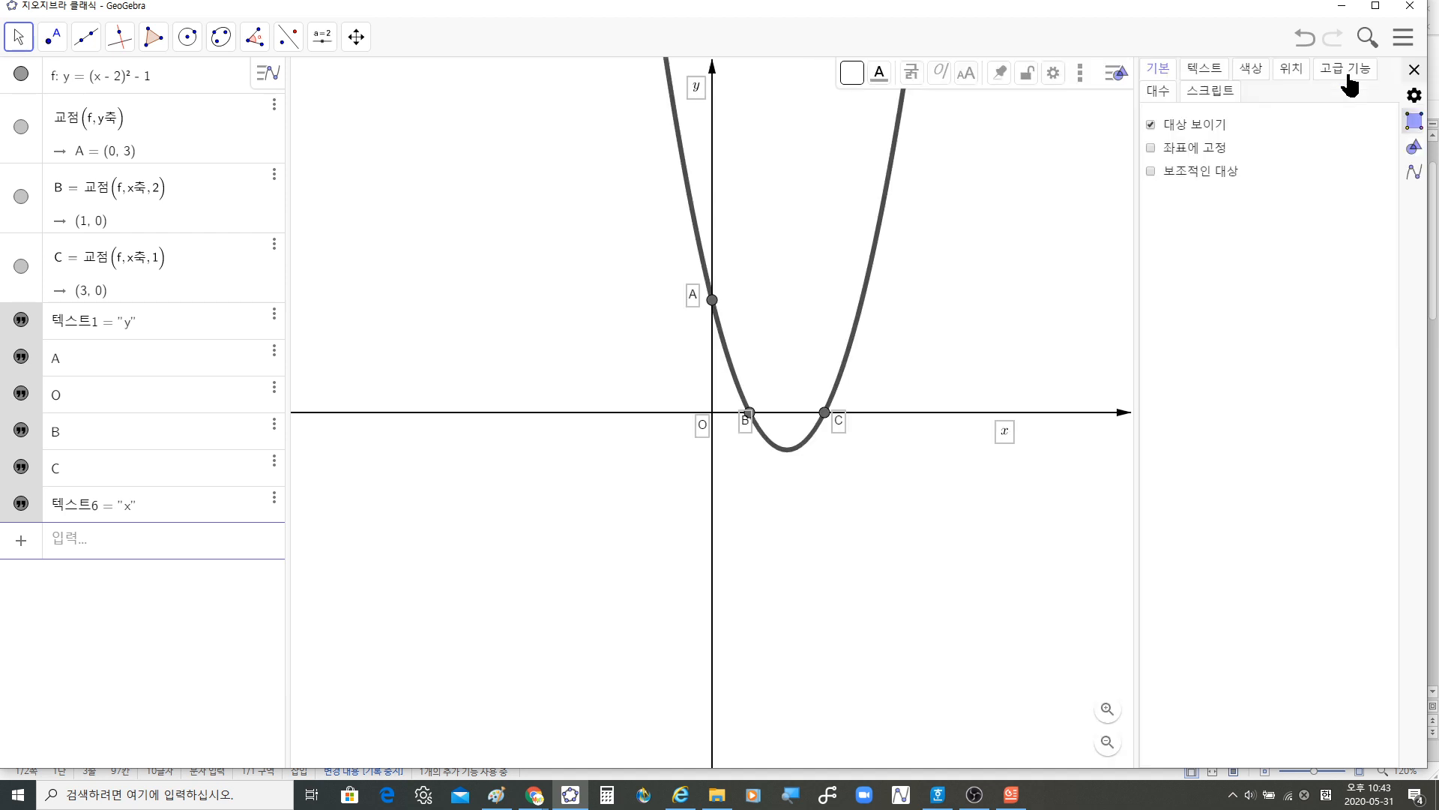
key(ctrl)
key(ctrl)
click(1204, 69)
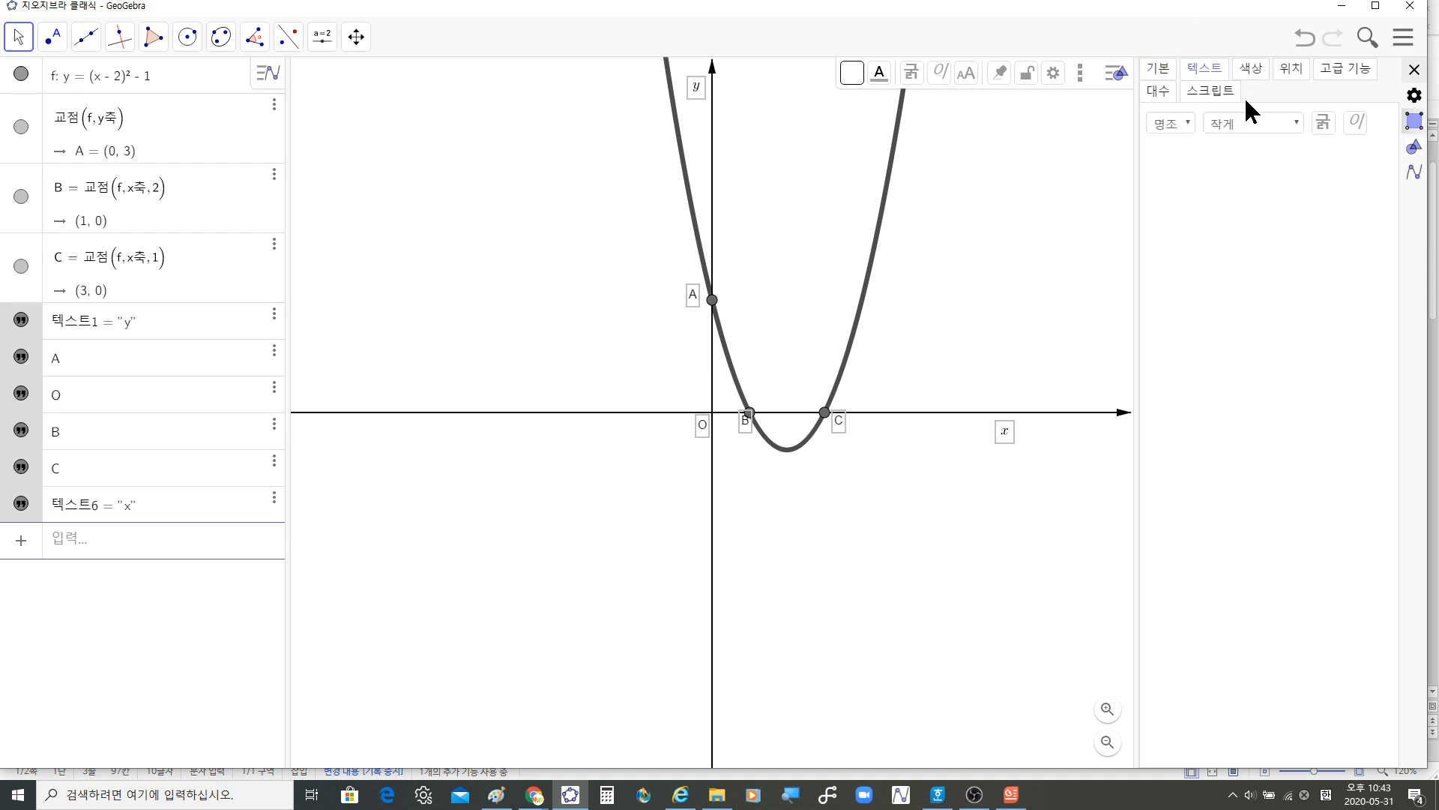
click(1282, 119)
click(1260, 213)
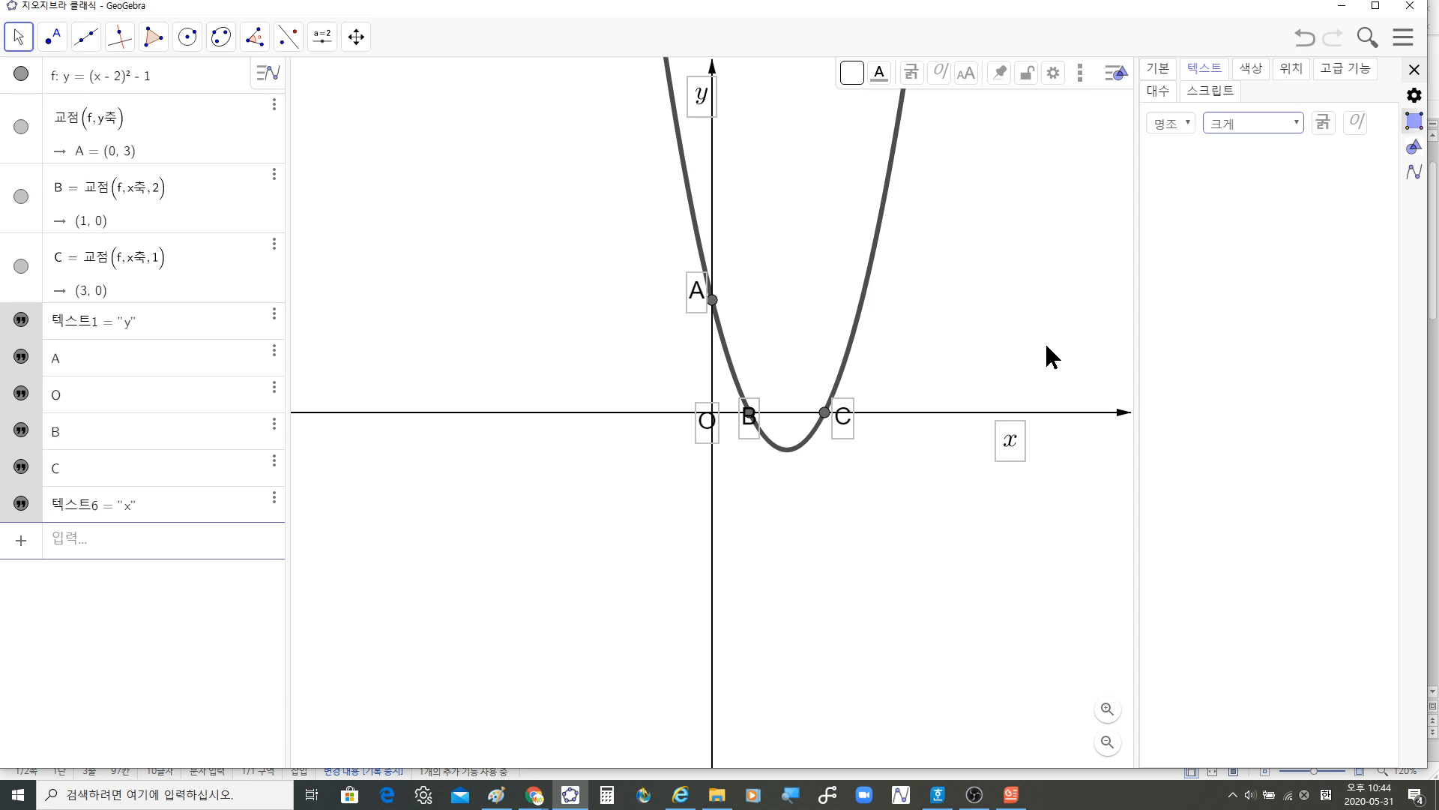
click(1414, 69)
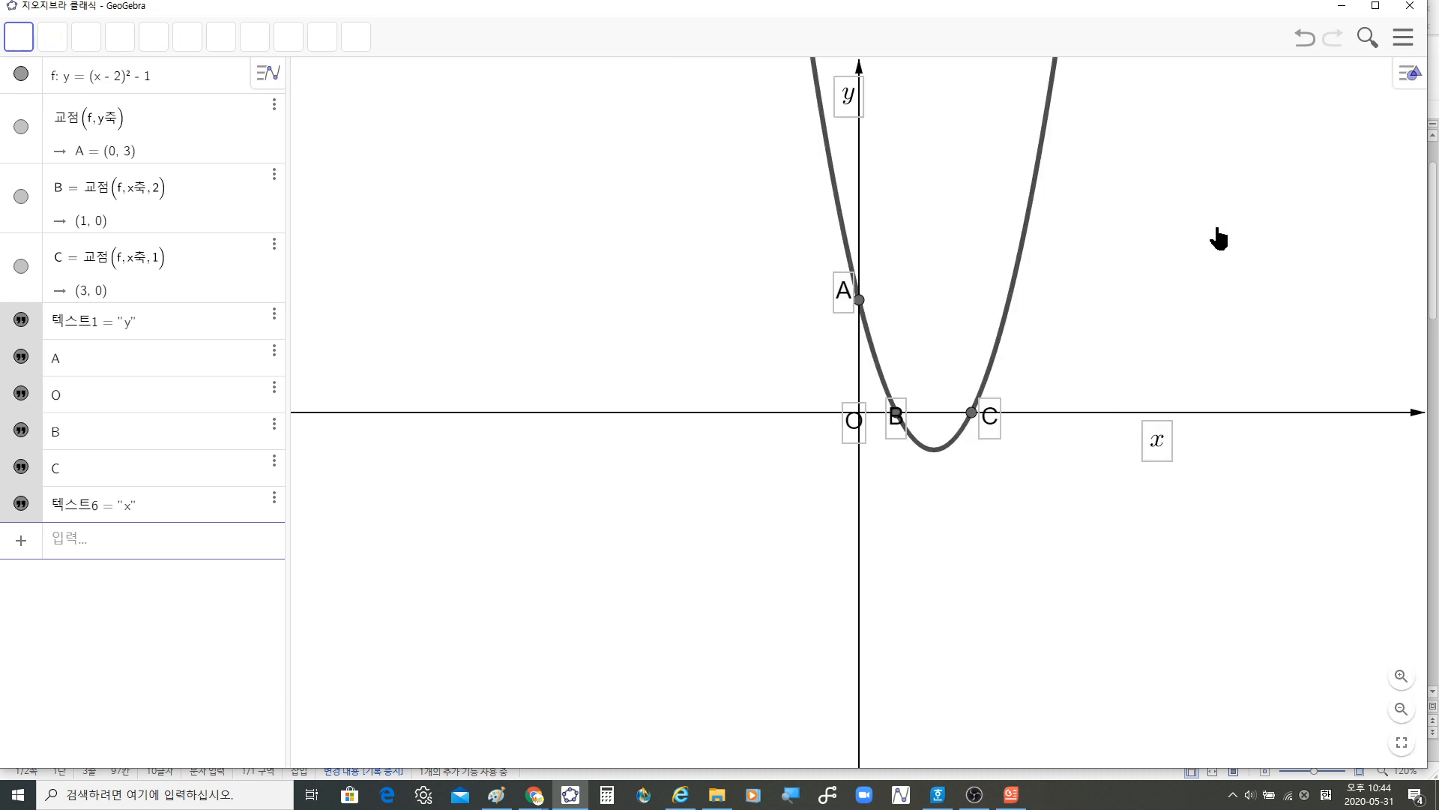
key(Escape)
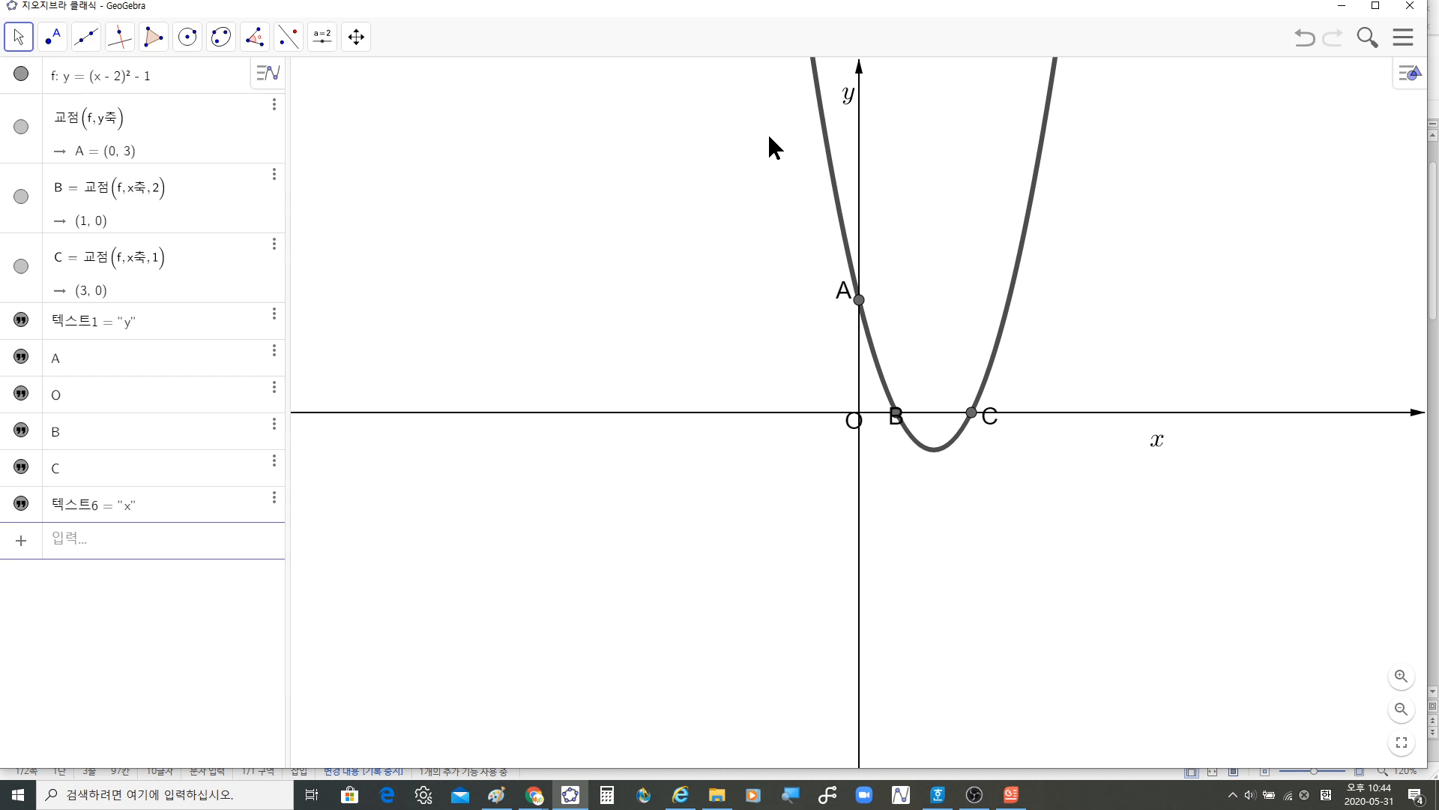
Step: Reposition the enlarged y, A and O labels clear of the y-axis, with A left of the y-intercept and O below-left of the origin
click(18, 33)
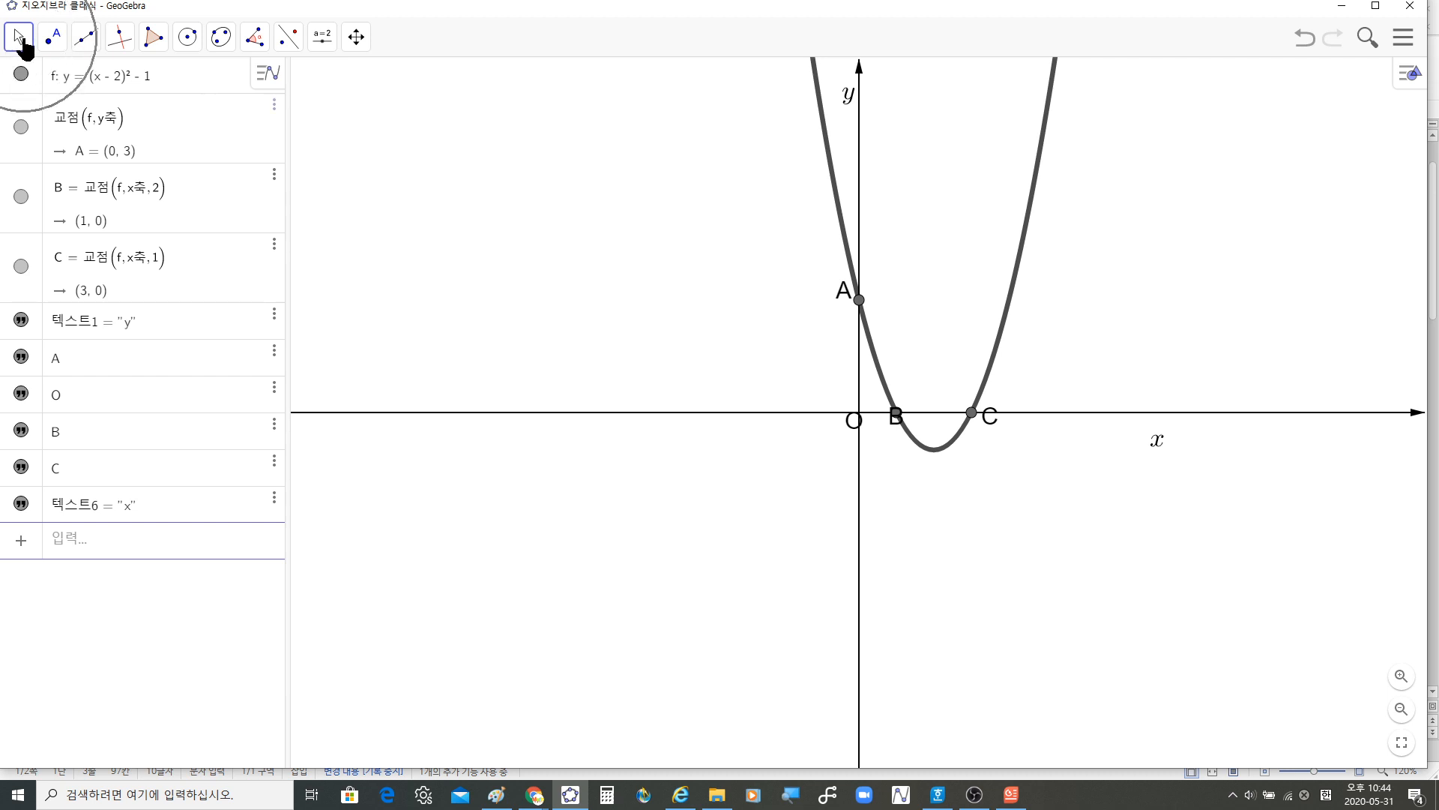
click(845, 91)
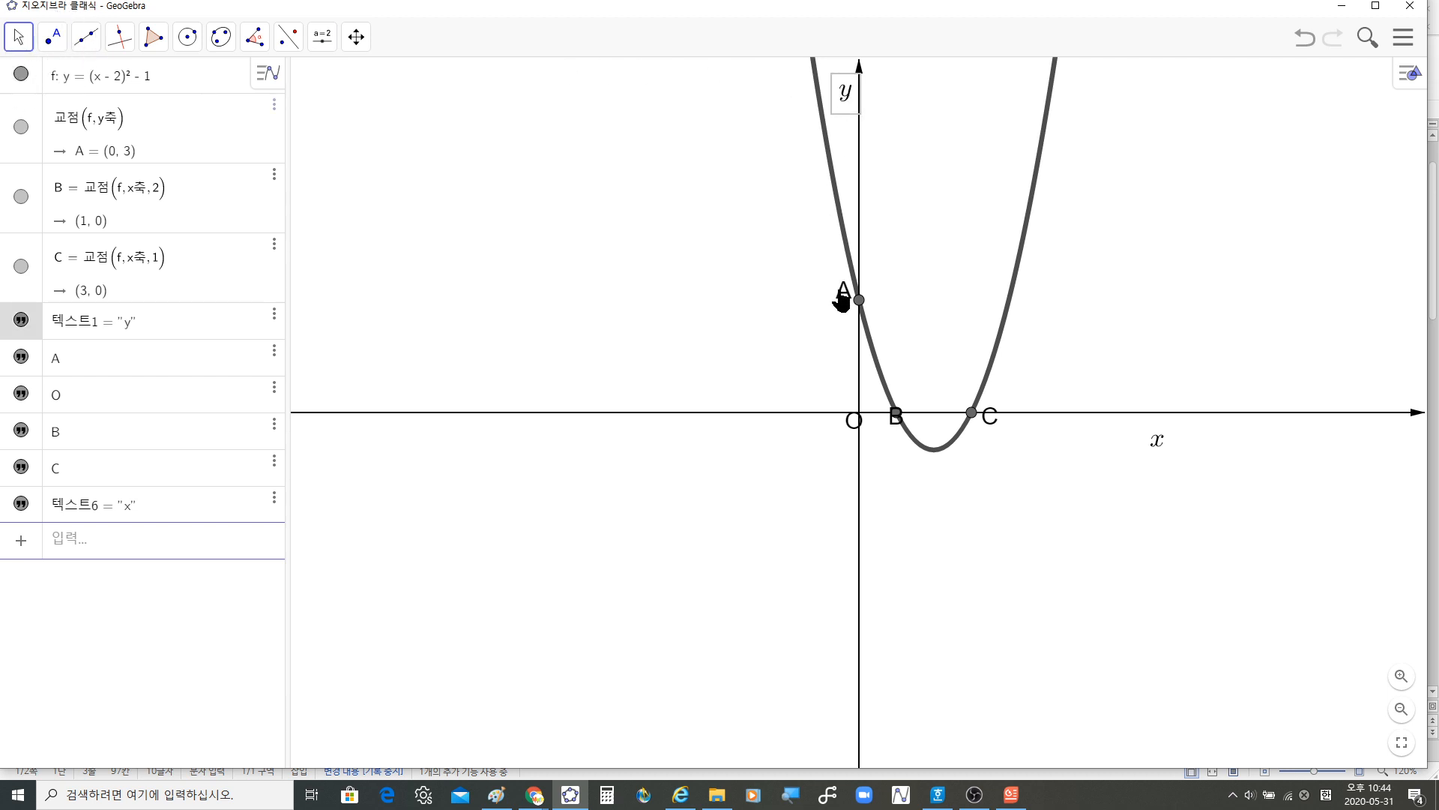
drag(842, 295, 845, 307)
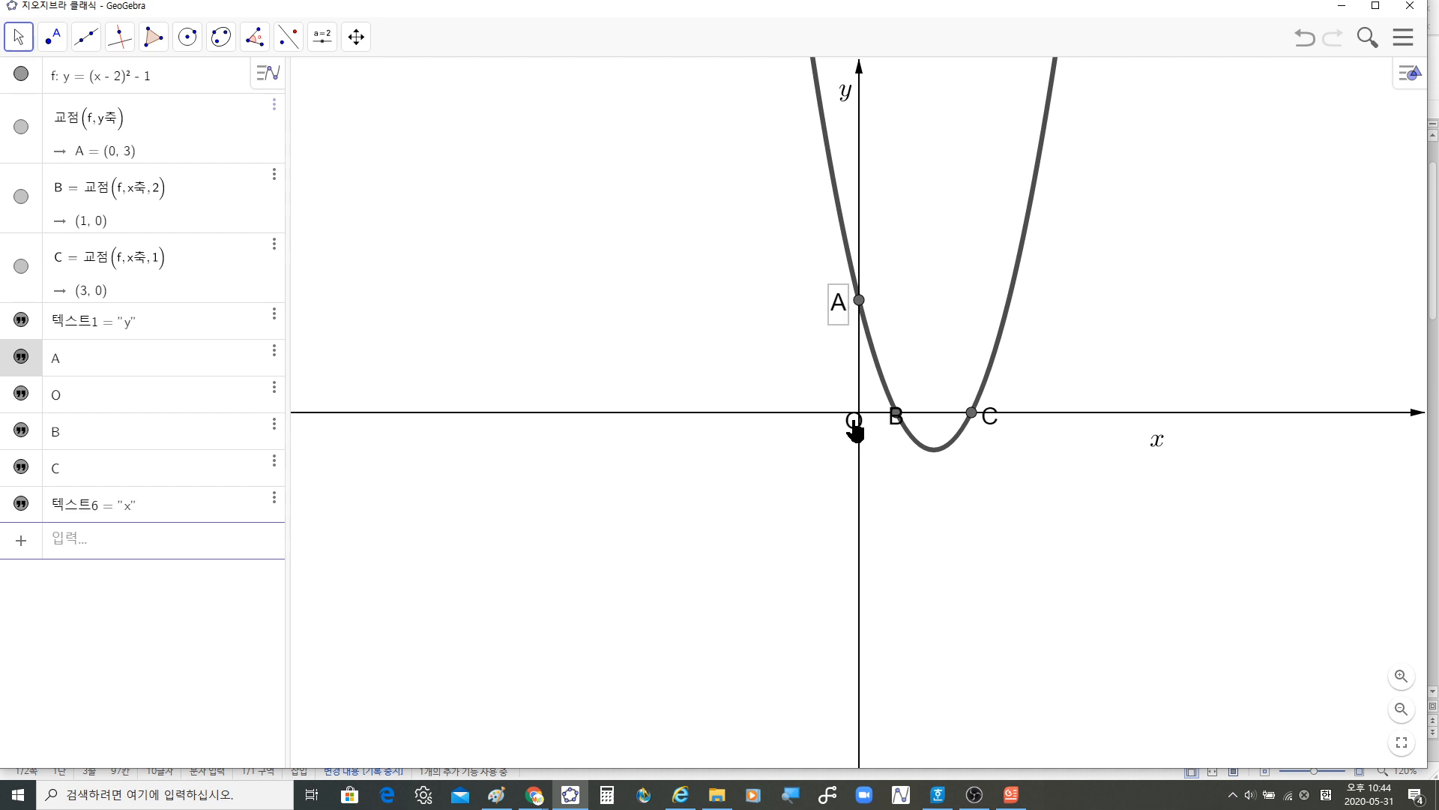
drag(855, 425, 845, 437)
Step: Move labels B and C just below their x-intercepts, and bring the x label closer to the parabola just below the x-axis
click(896, 417)
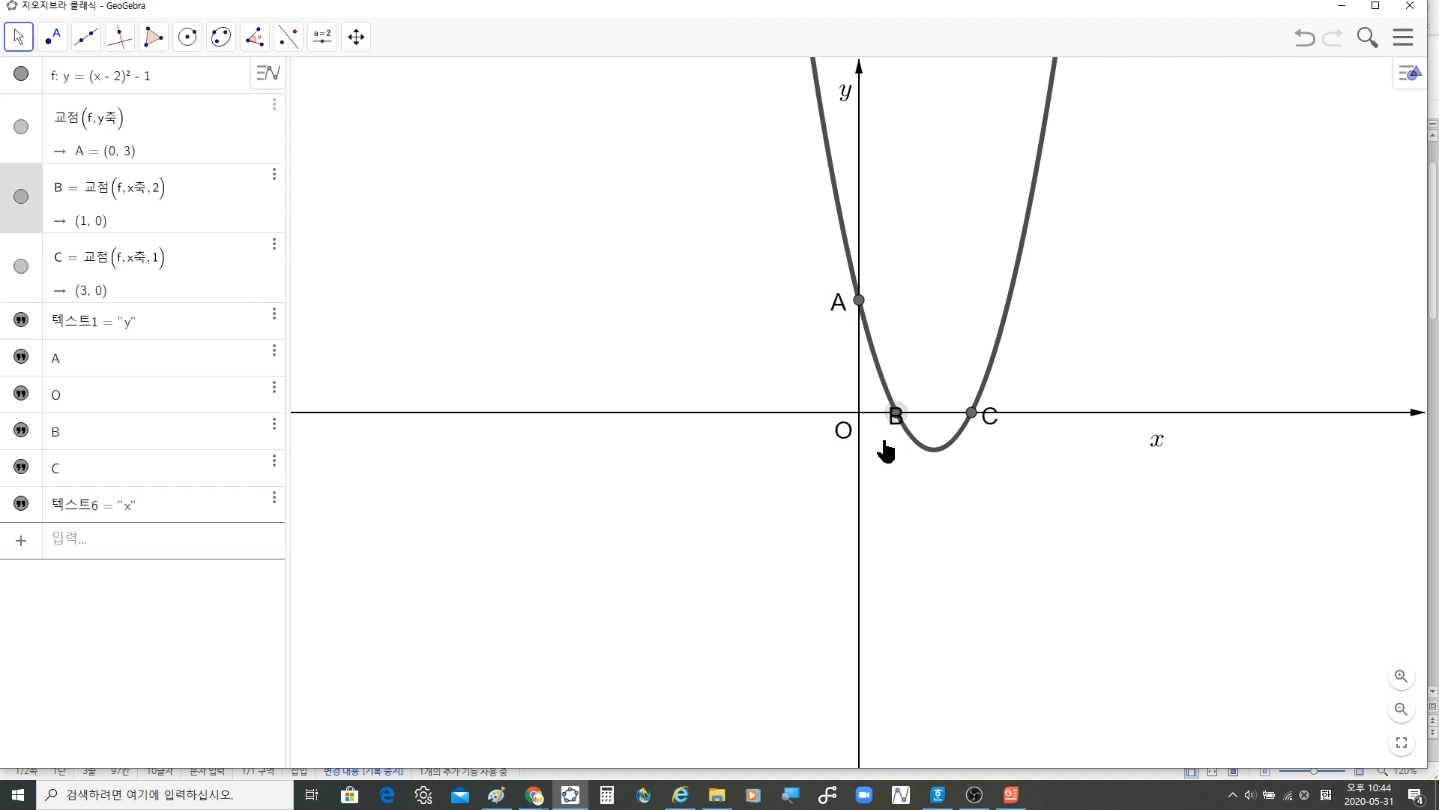
click(900, 450)
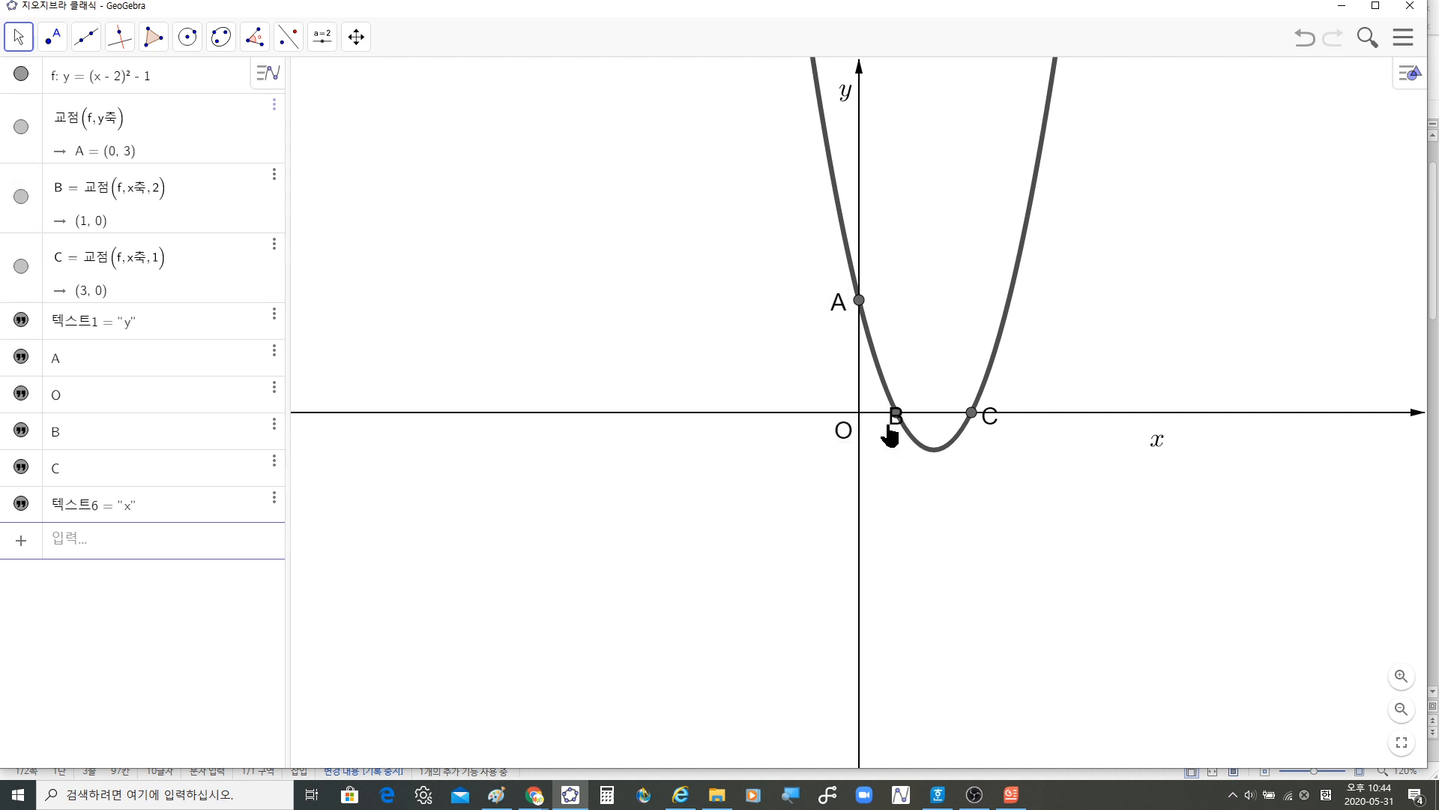
drag(888, 428, 882, 443)
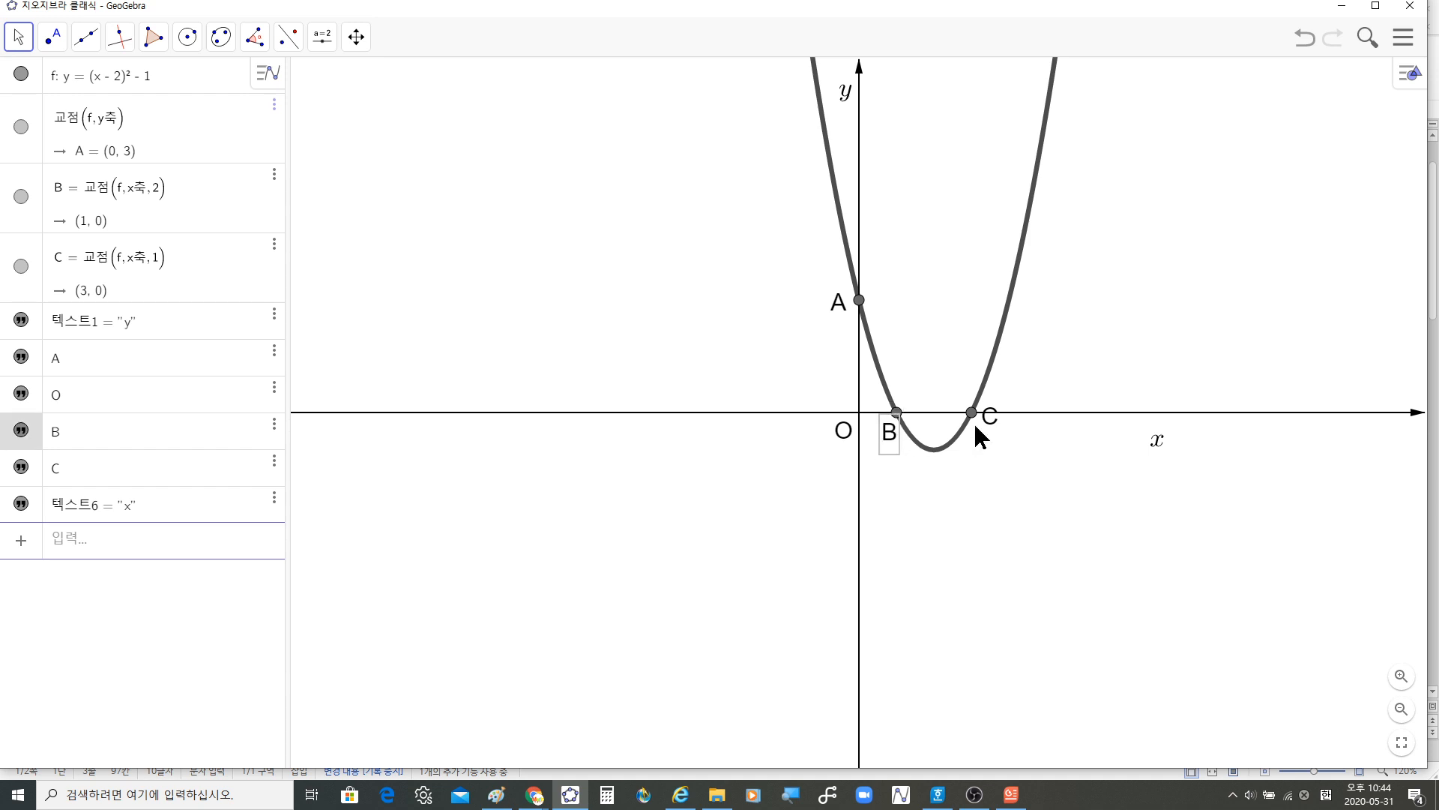
drag(988, 432, 980, 443)
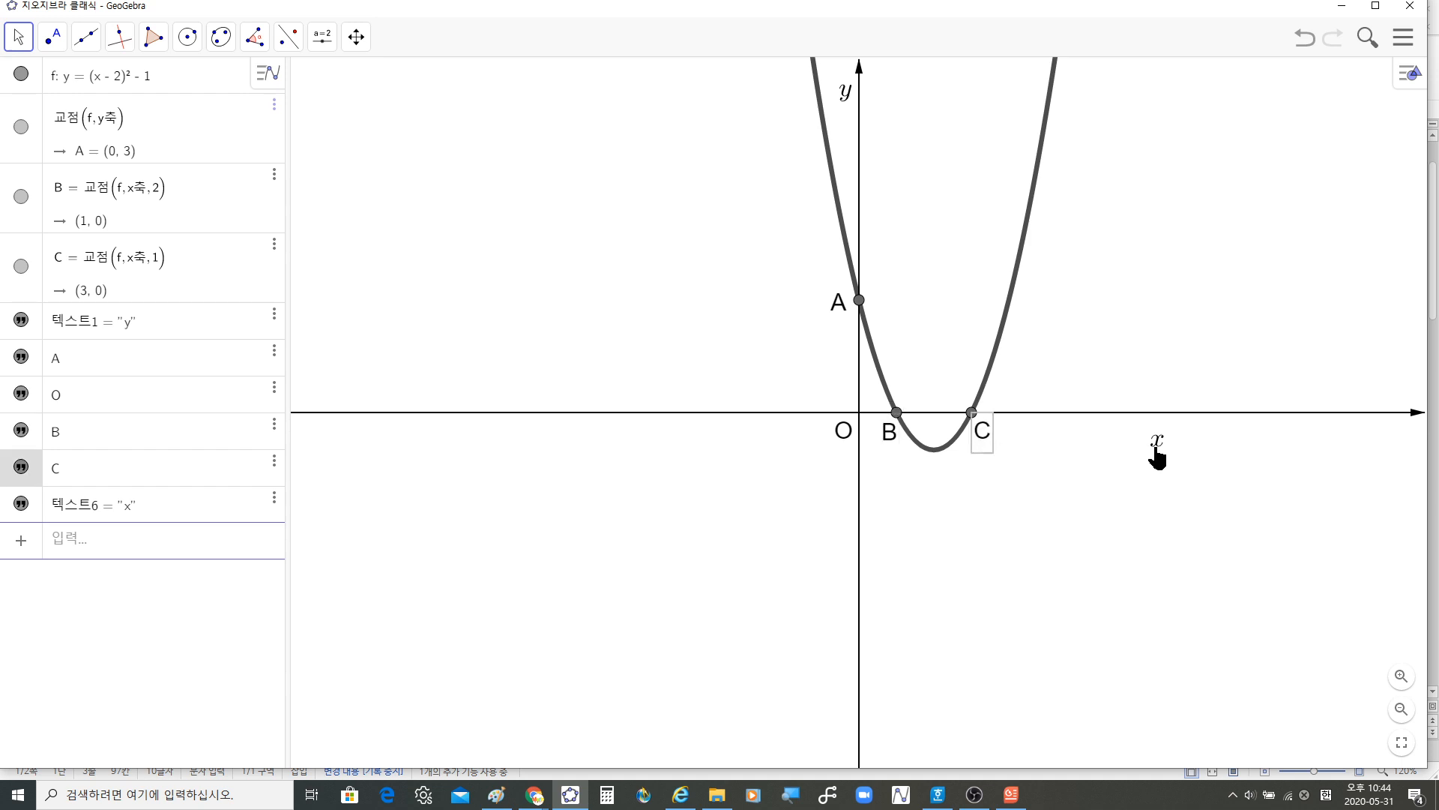
drag(1154, 453, 1096, 448)
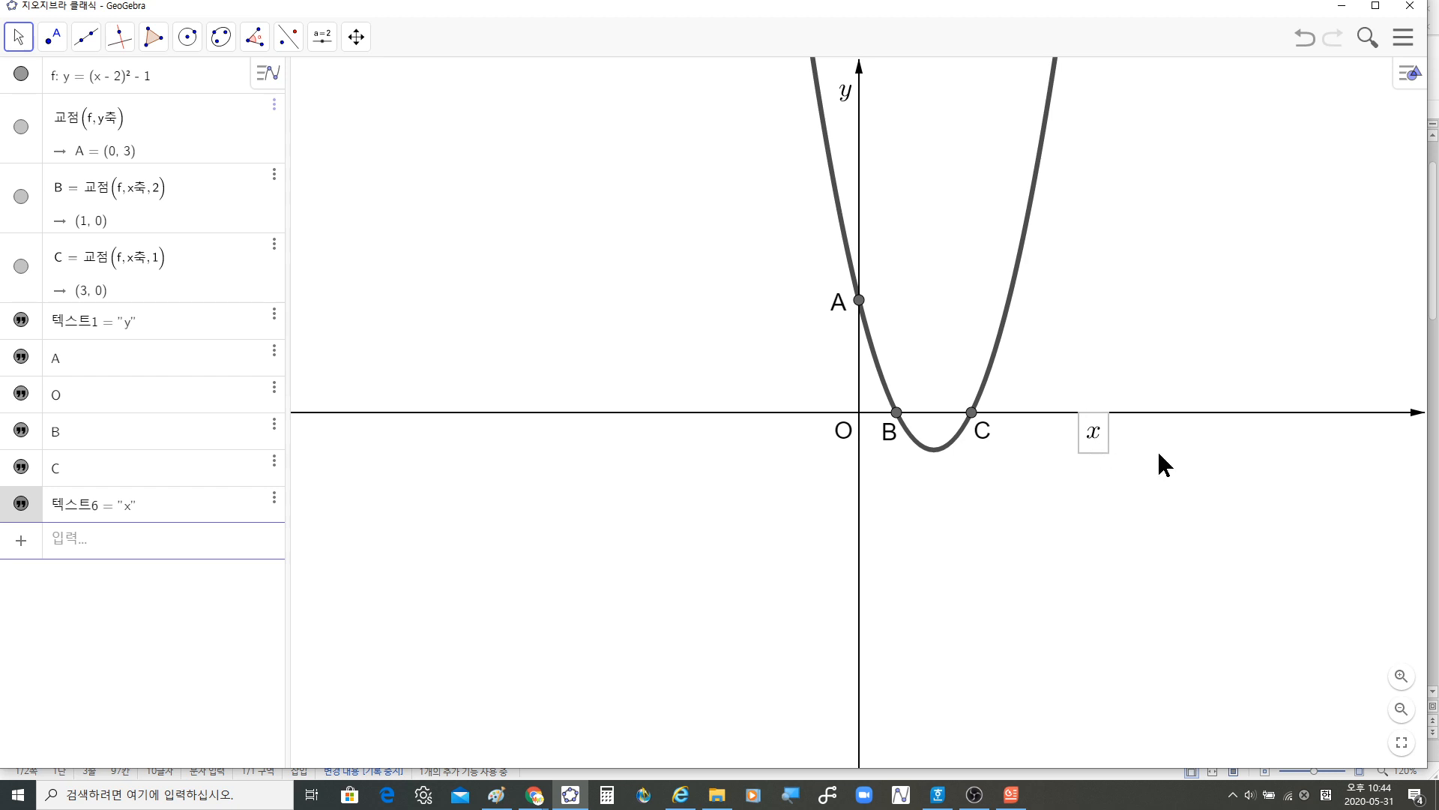
click(1210, 452)
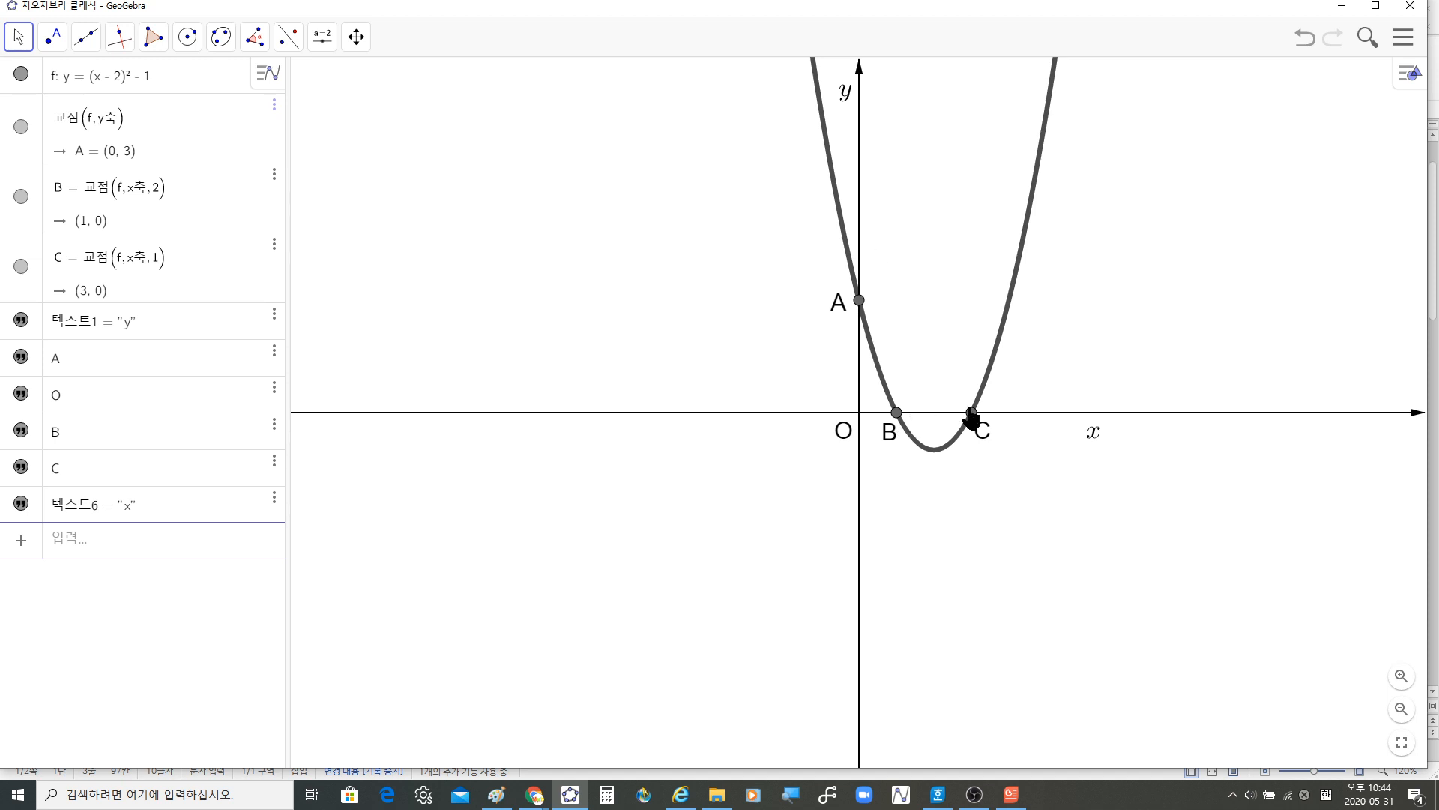
Step: Draw a triangle with the Polygon tool through the y-intercept A and the x-intercepts B and C, closing it at A
click(158, 47)
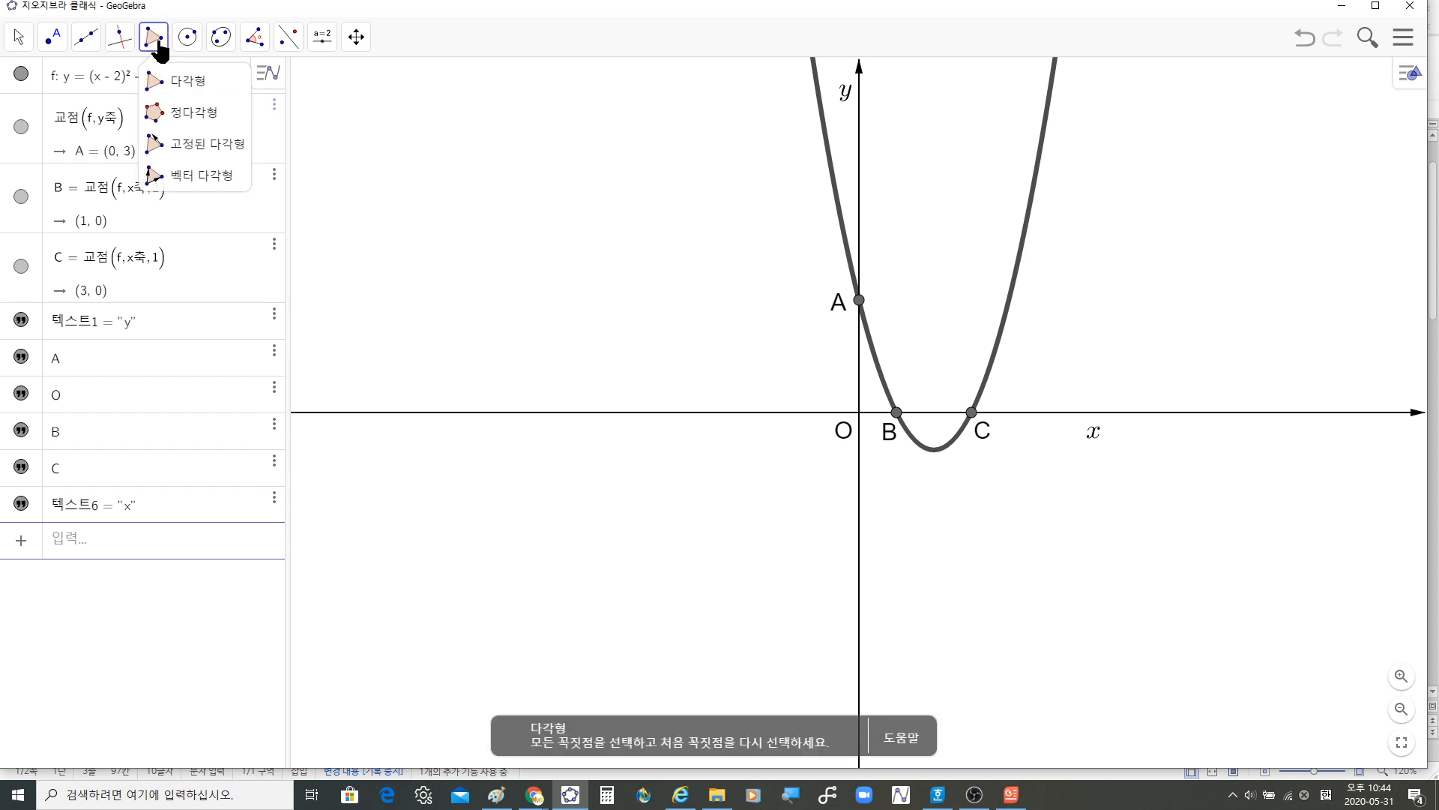
click(177, 90)
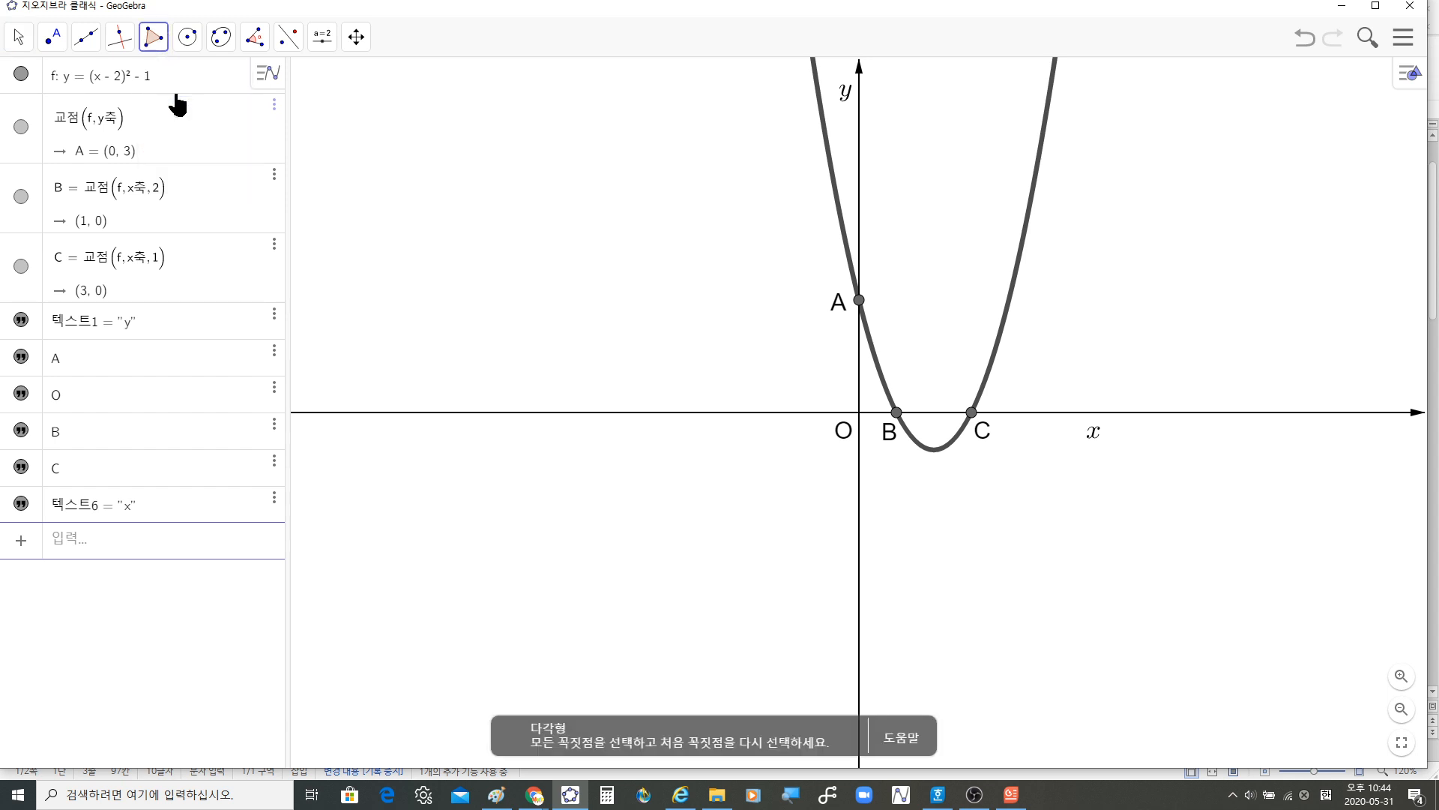
click(859, 300)
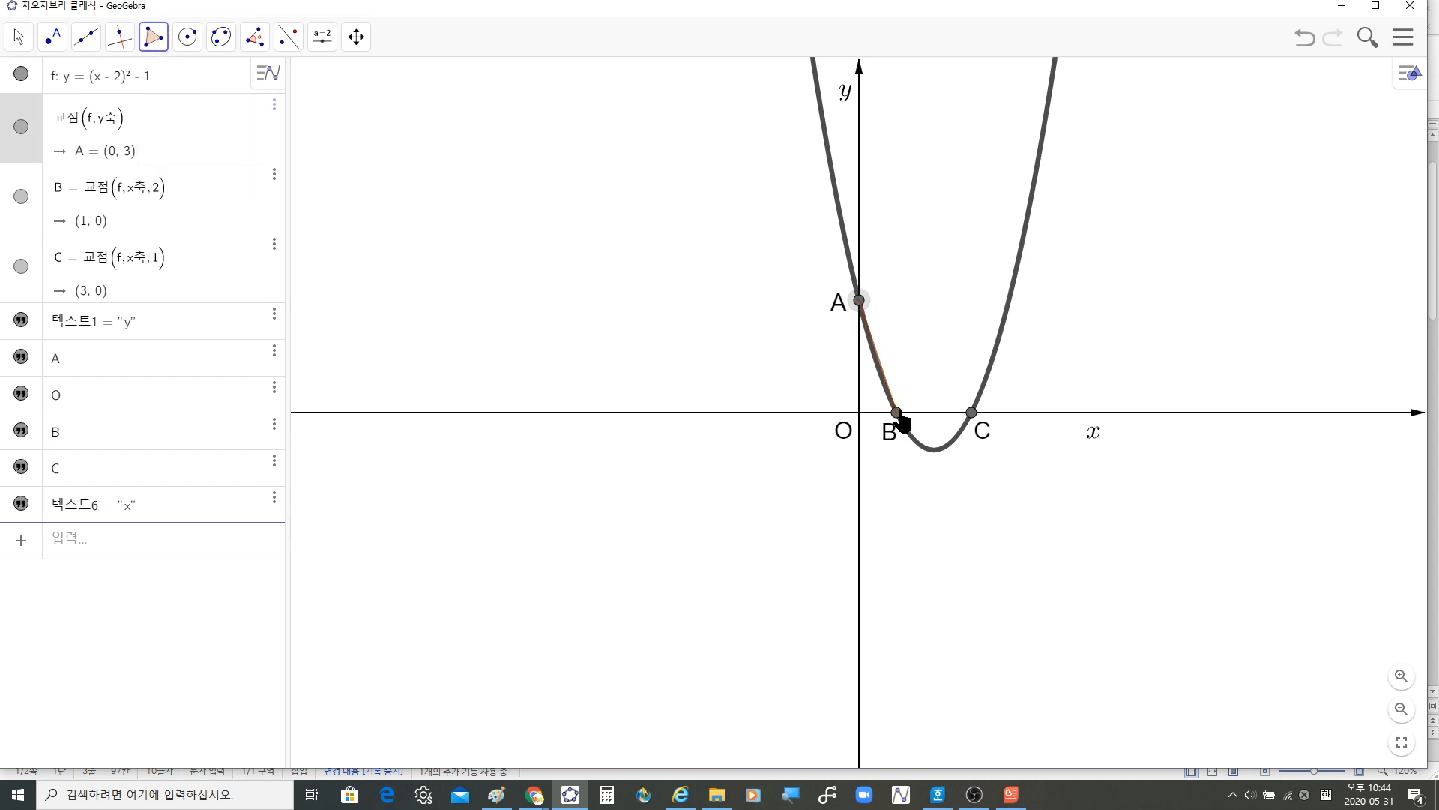
click(897, 413)
click(971, 413)
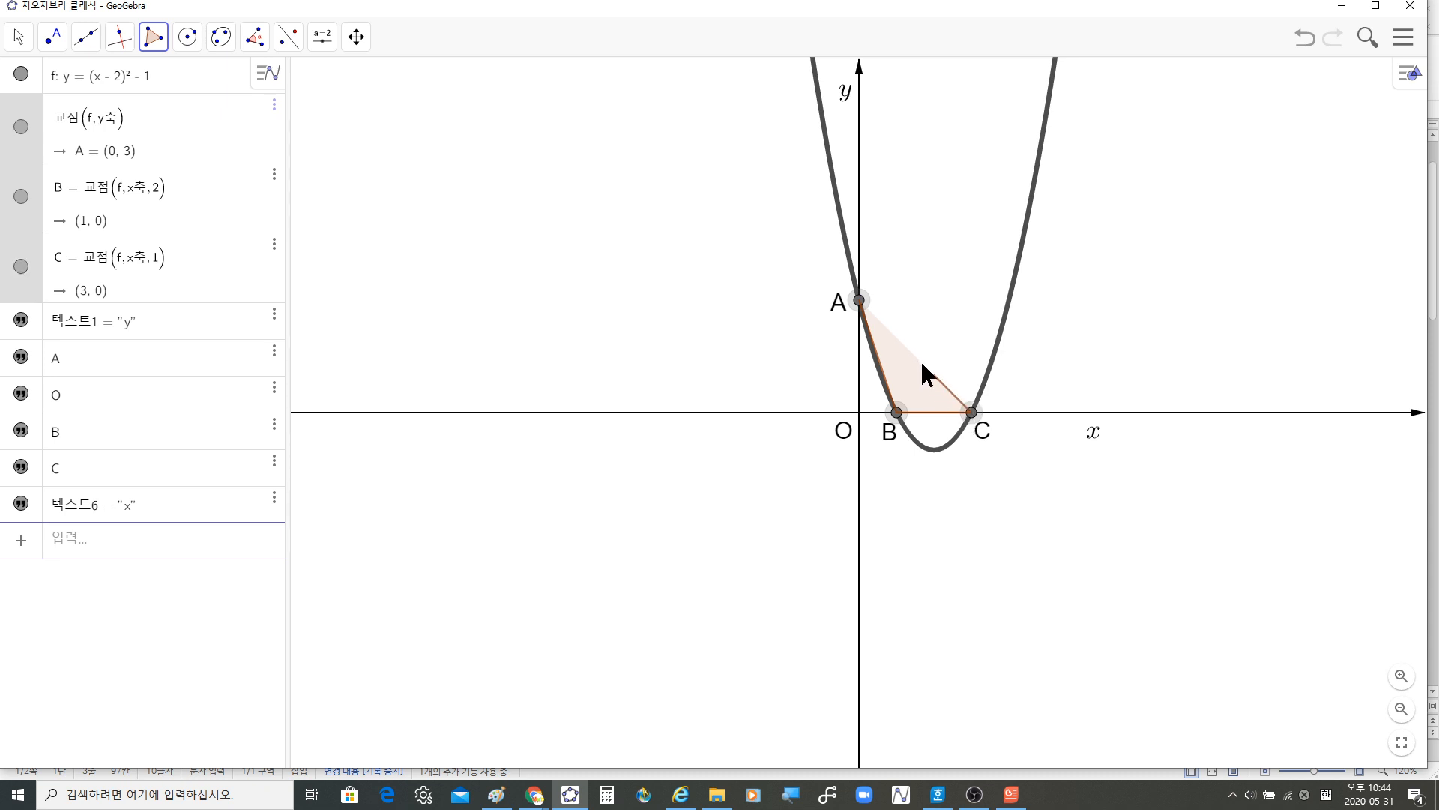
click(859, 300)
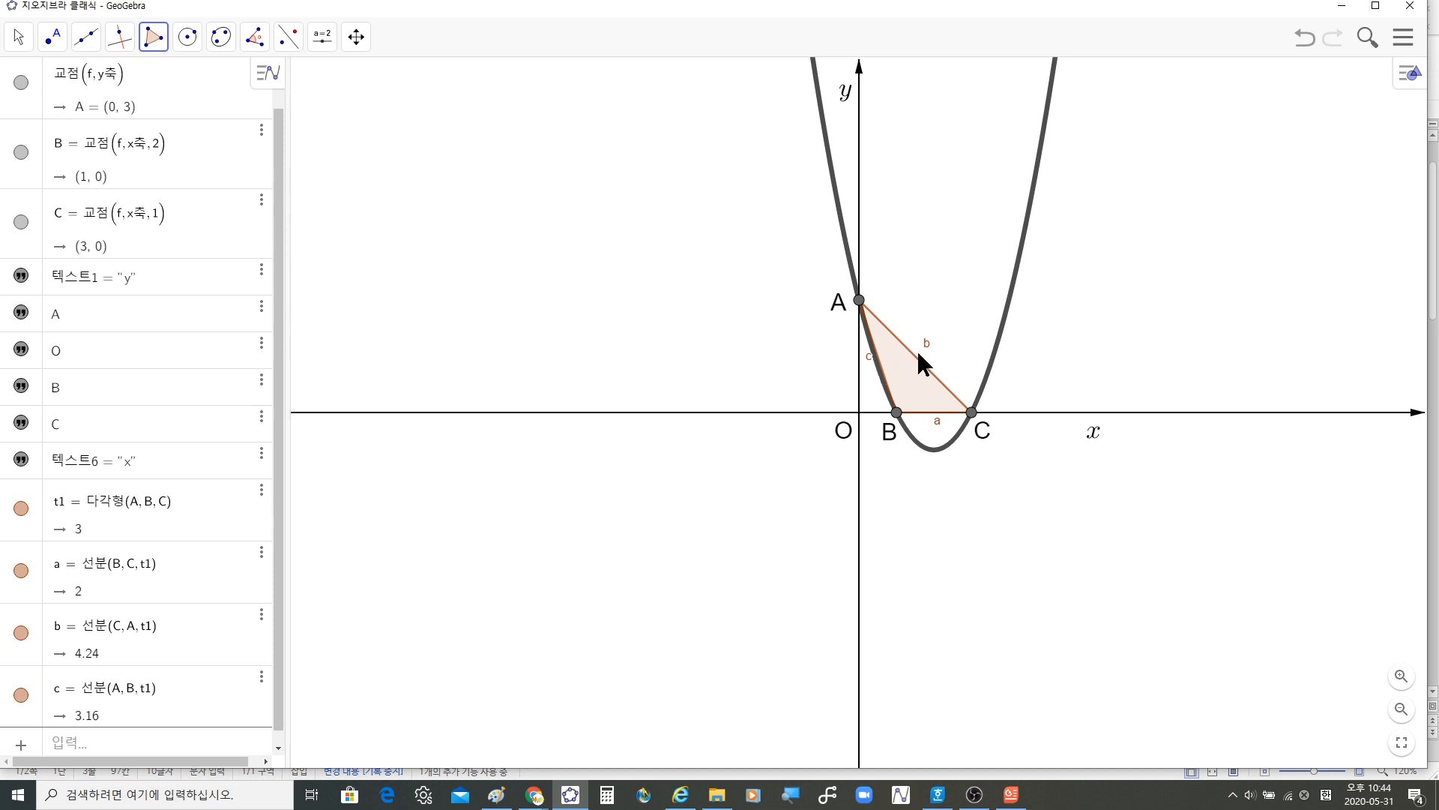
Step: Set the outline of triangle ABC to the maximum line thickness
click(16, 41)
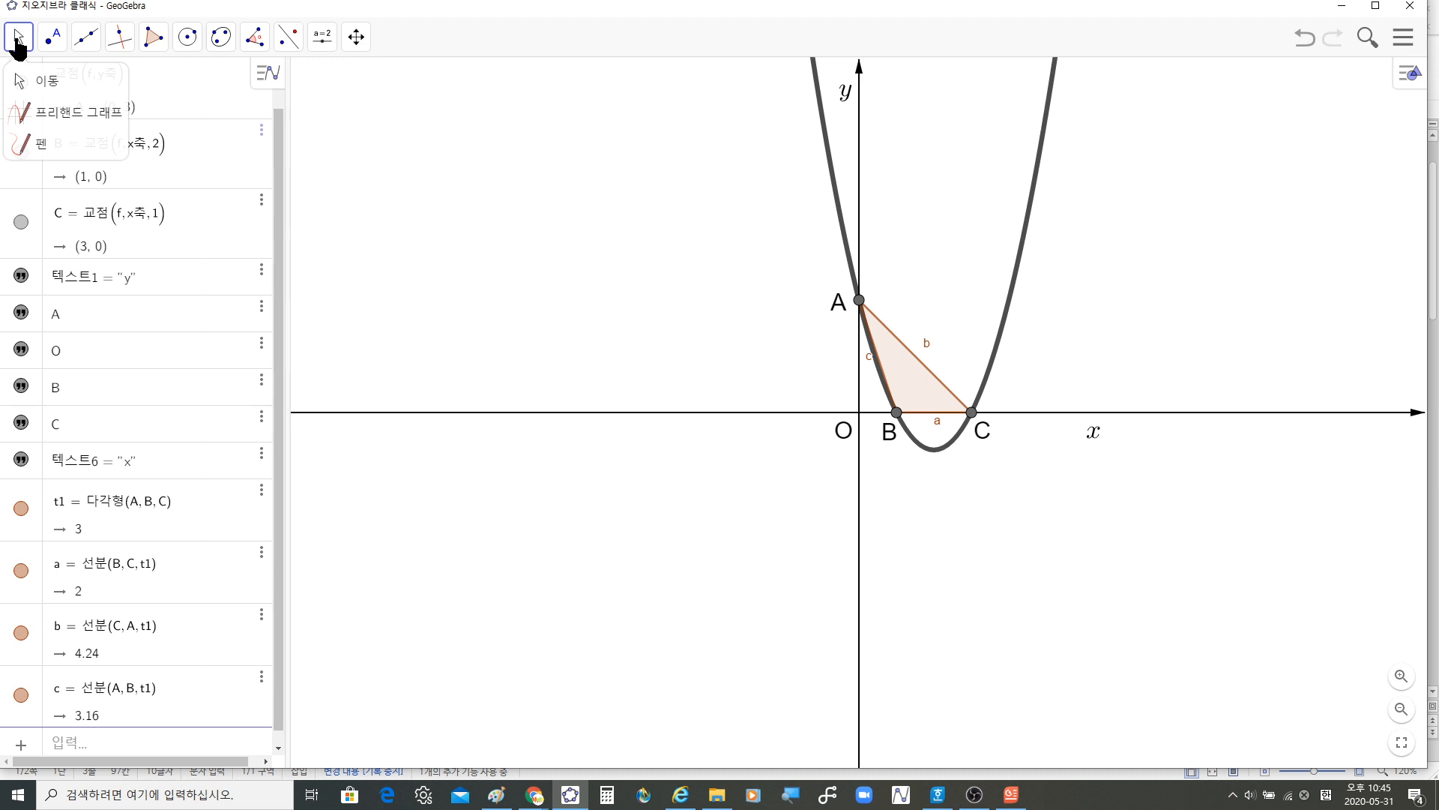
click(913, 380)
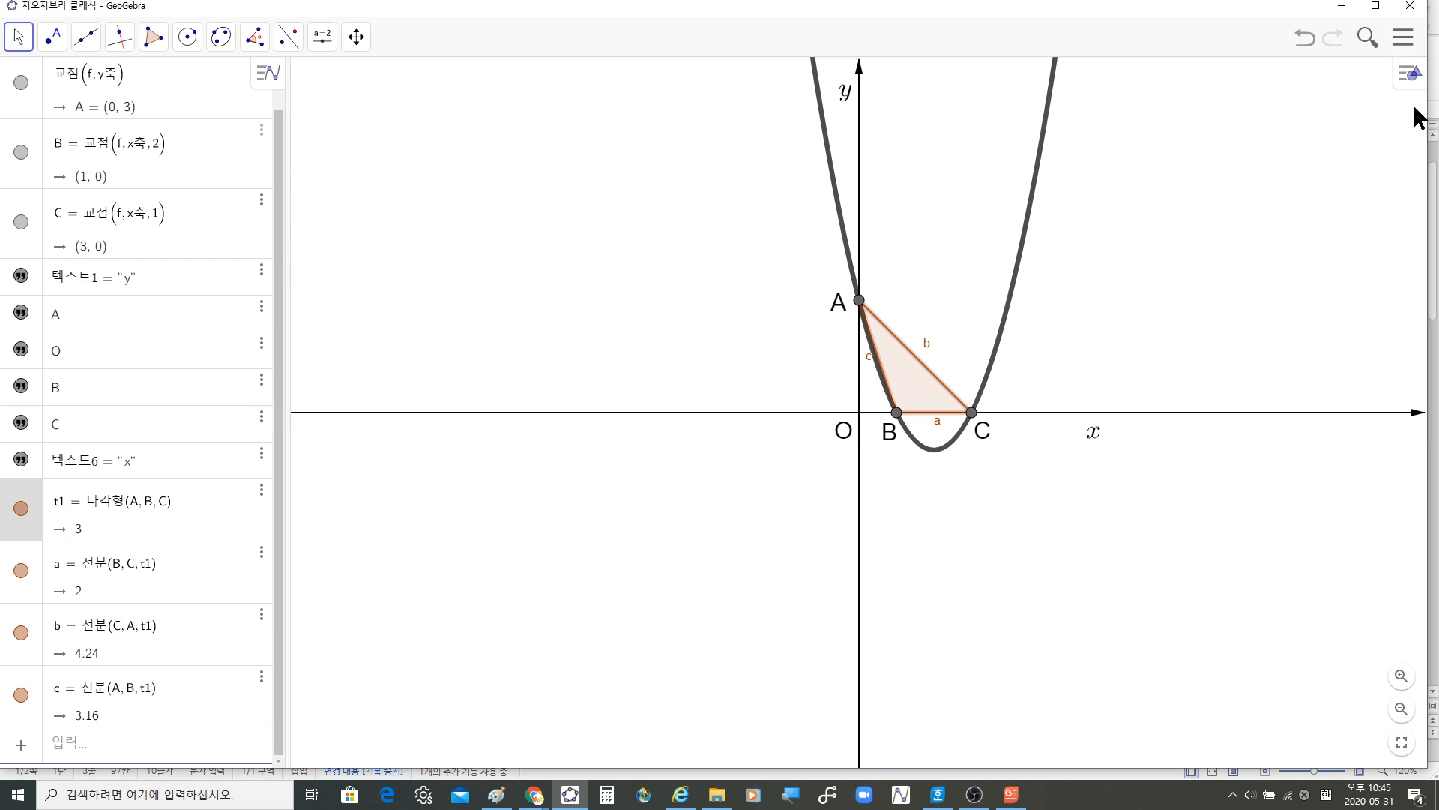
click(1410, 74)
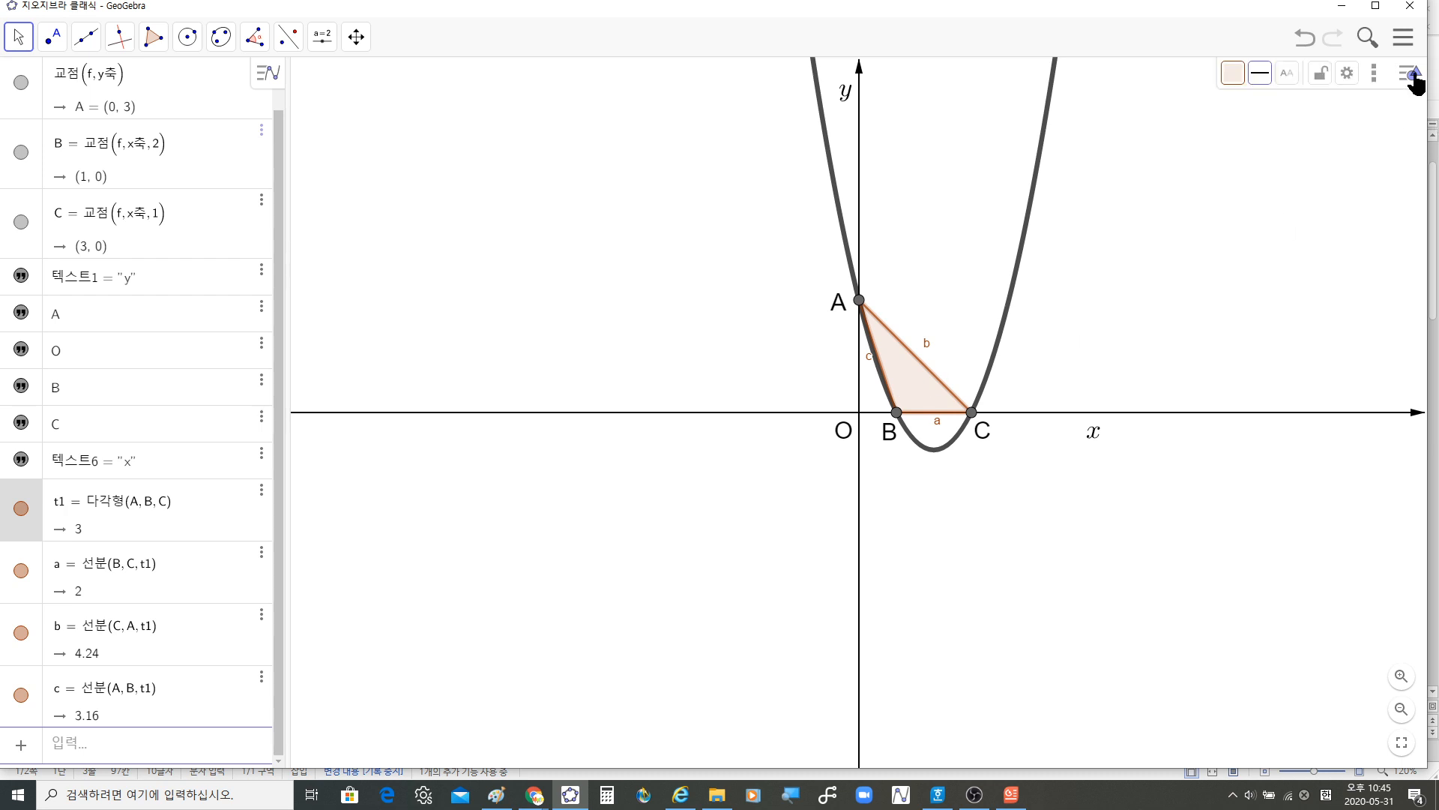
click(1259, 88)
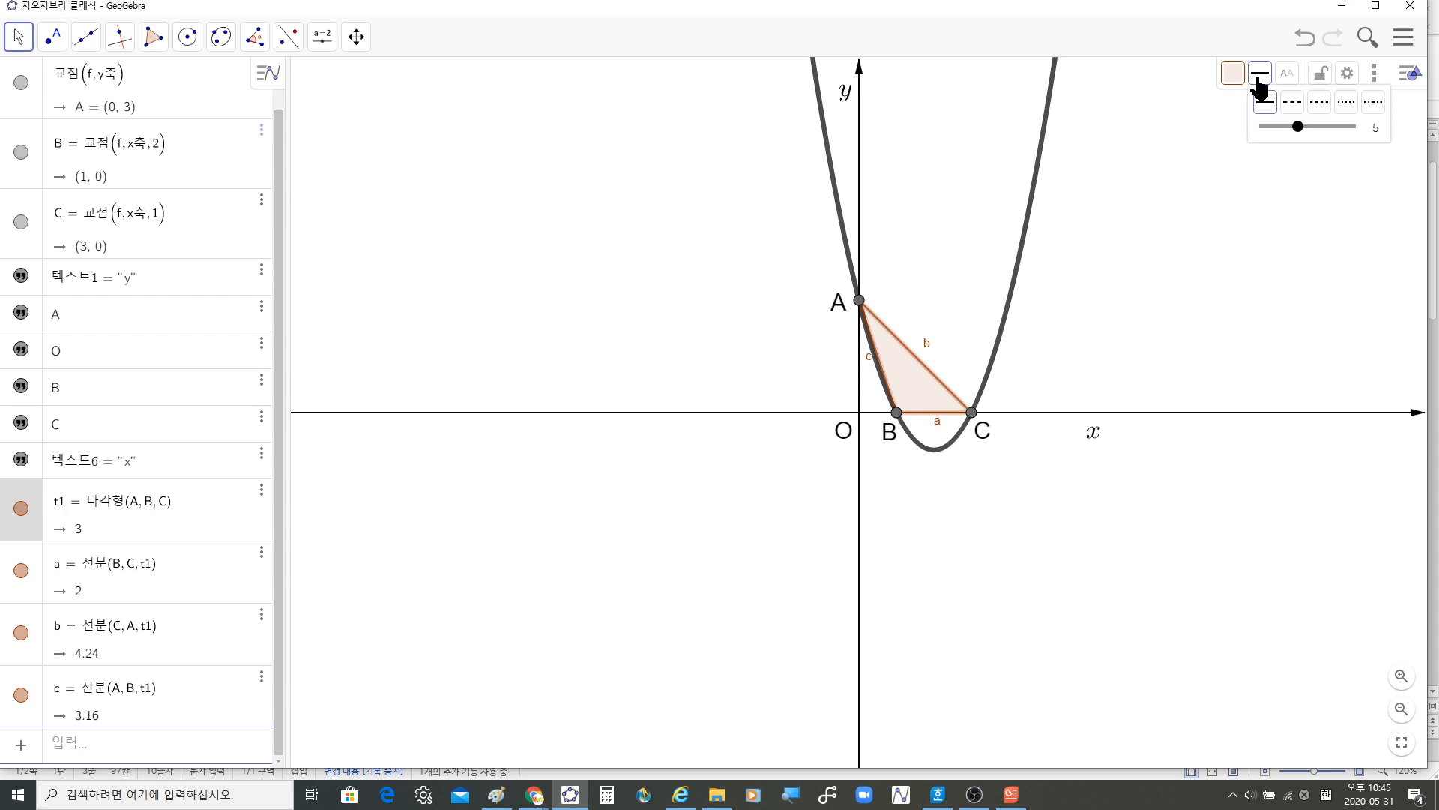
drag(1297, 128, 1366, 126)
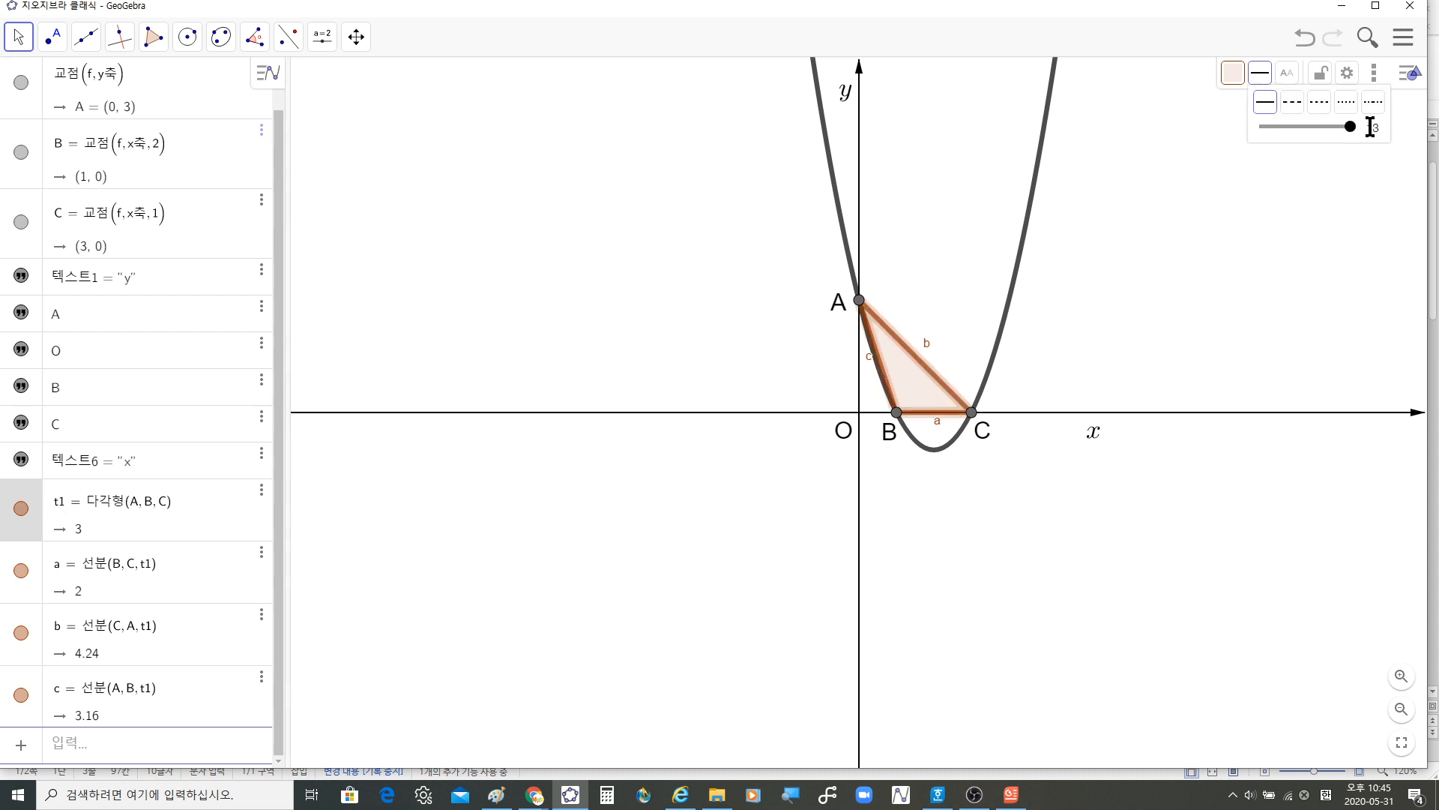
Step: Set the fill opacity of triangle ABC to 20
click(1233, 83)
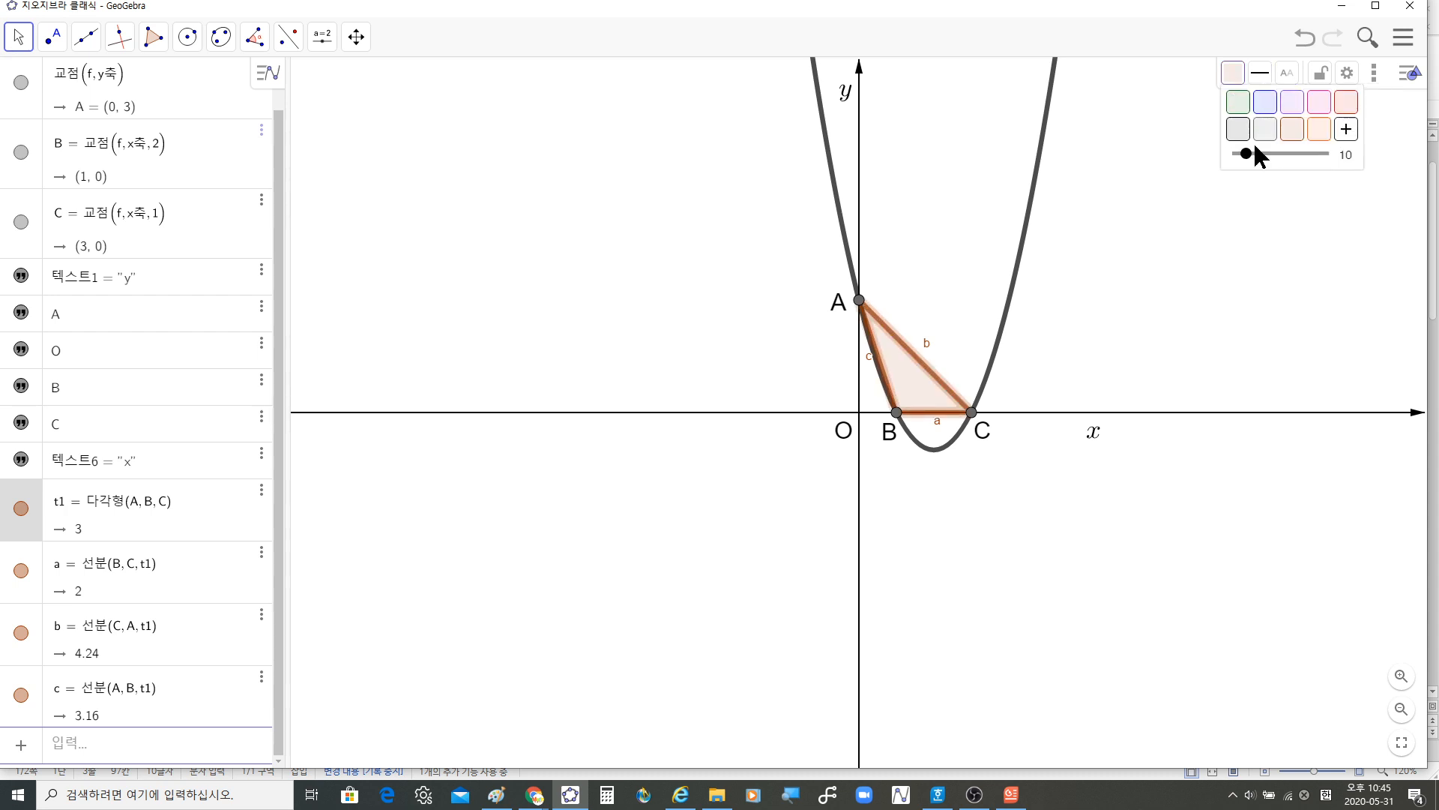
drag(1246, 154, 1257, 154)
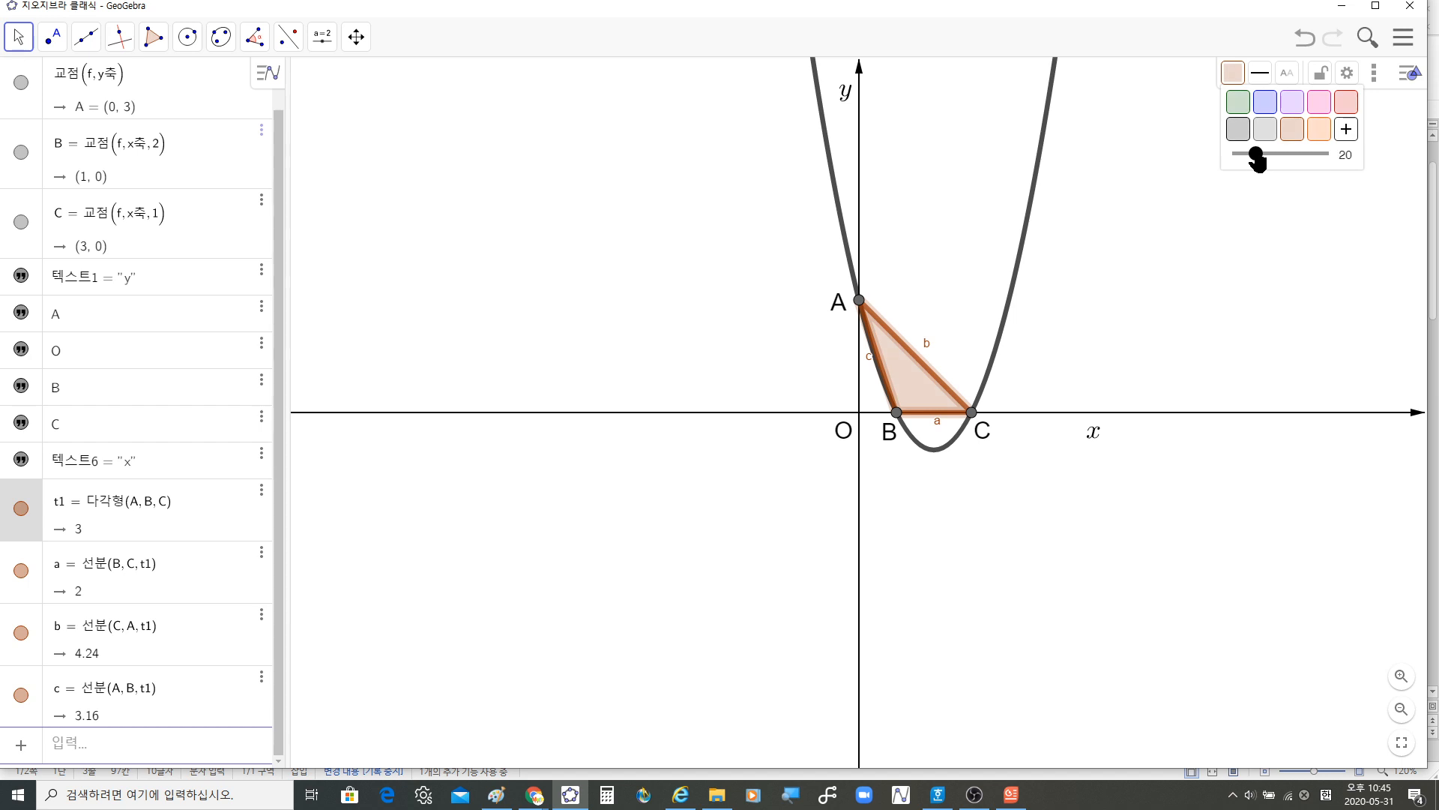
drag(1257, 156, 1257, 156)
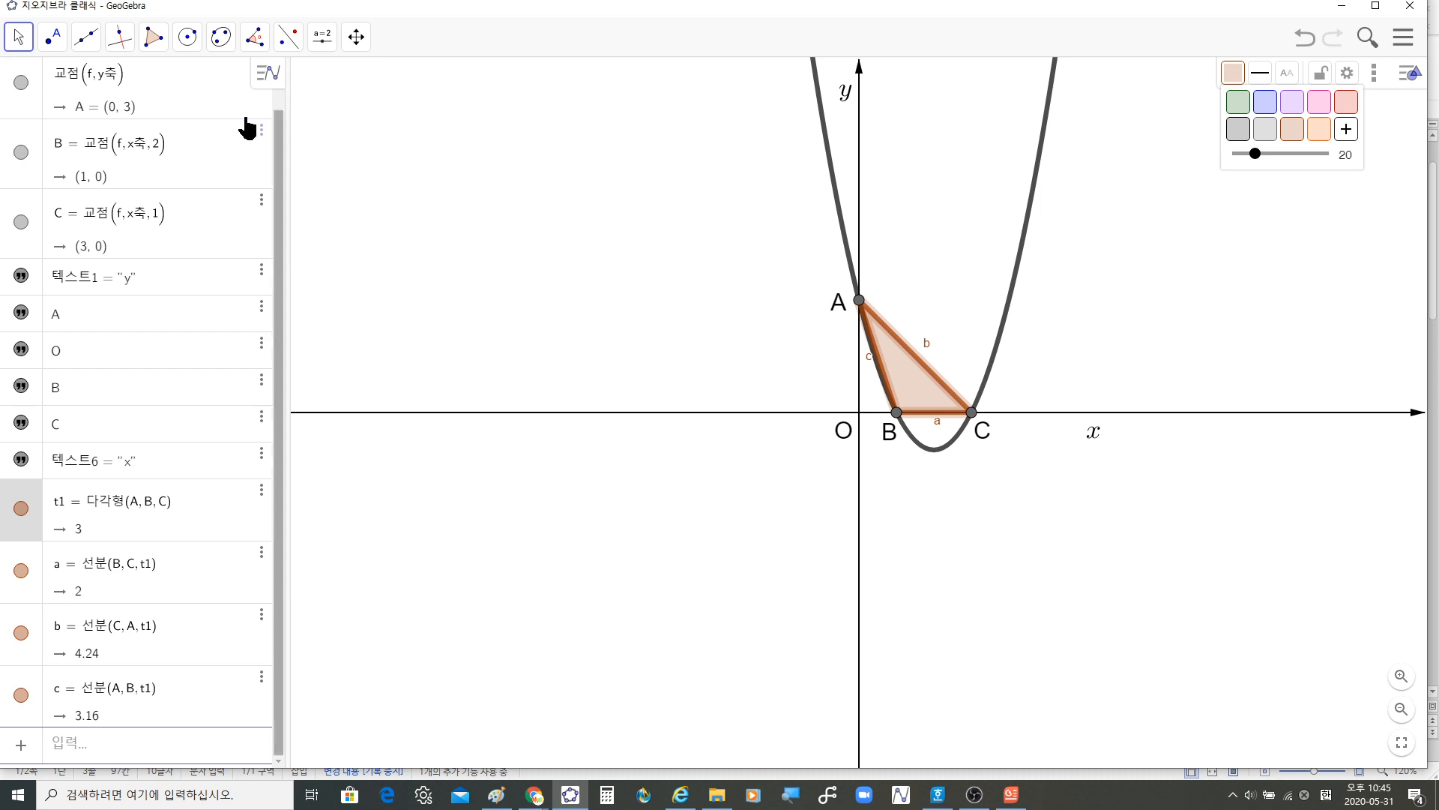
Step: Hide the name labels on all three sides of triangle ABC
click(560, 250)
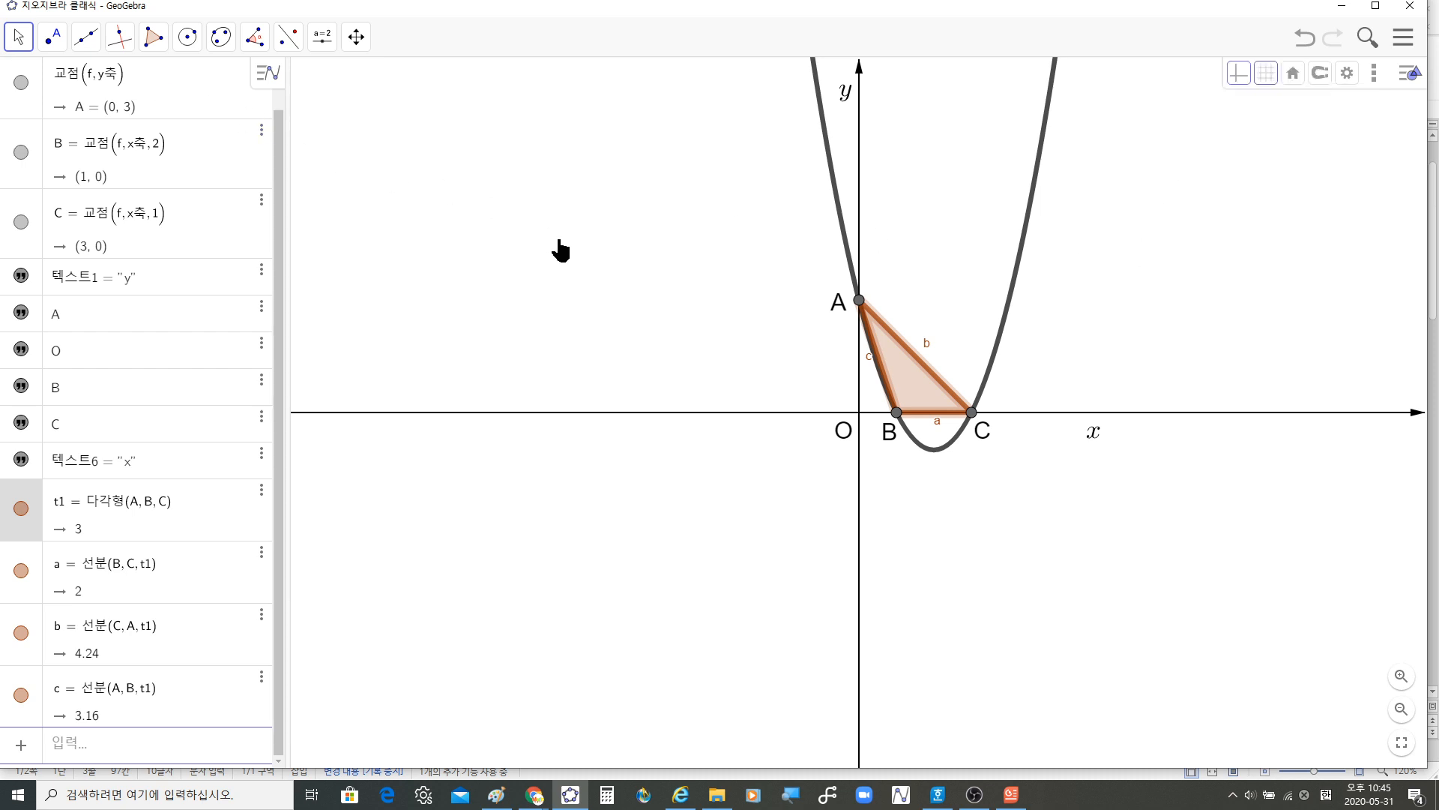
click(930, 377)
right_click(929, 377)
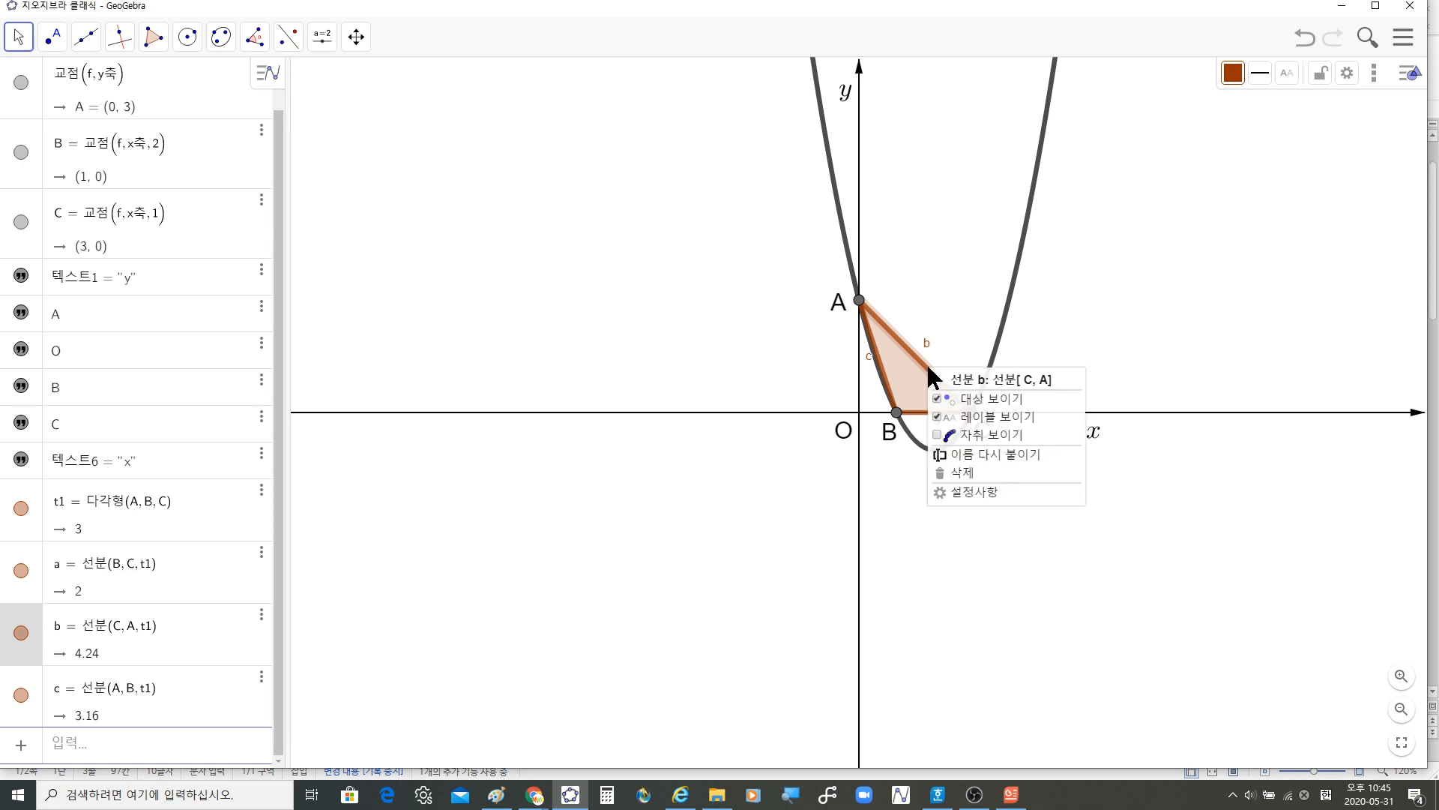
click(996, 416)
click(937, 414)
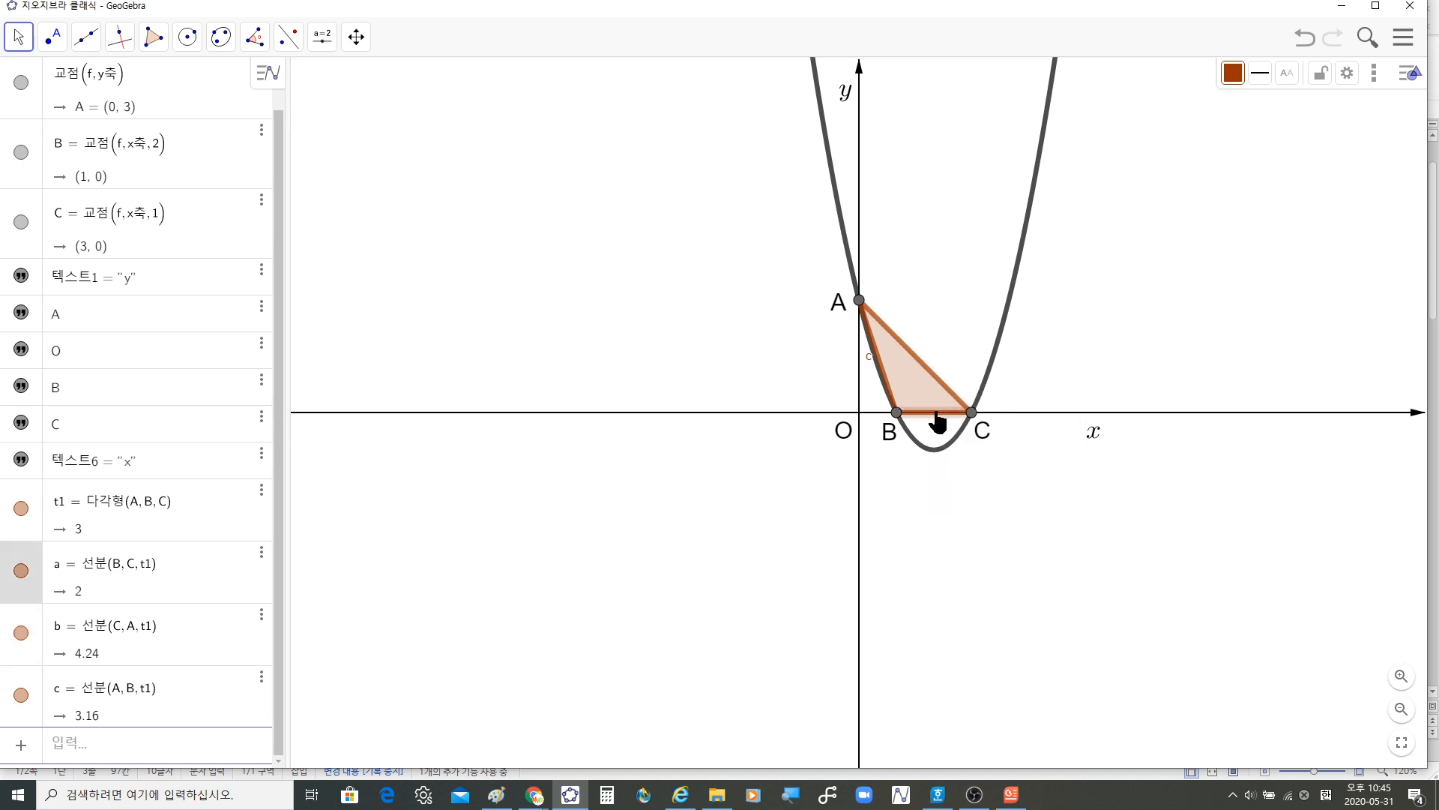
right_click(937, 413)
click(996, 458)
click(881, 374)
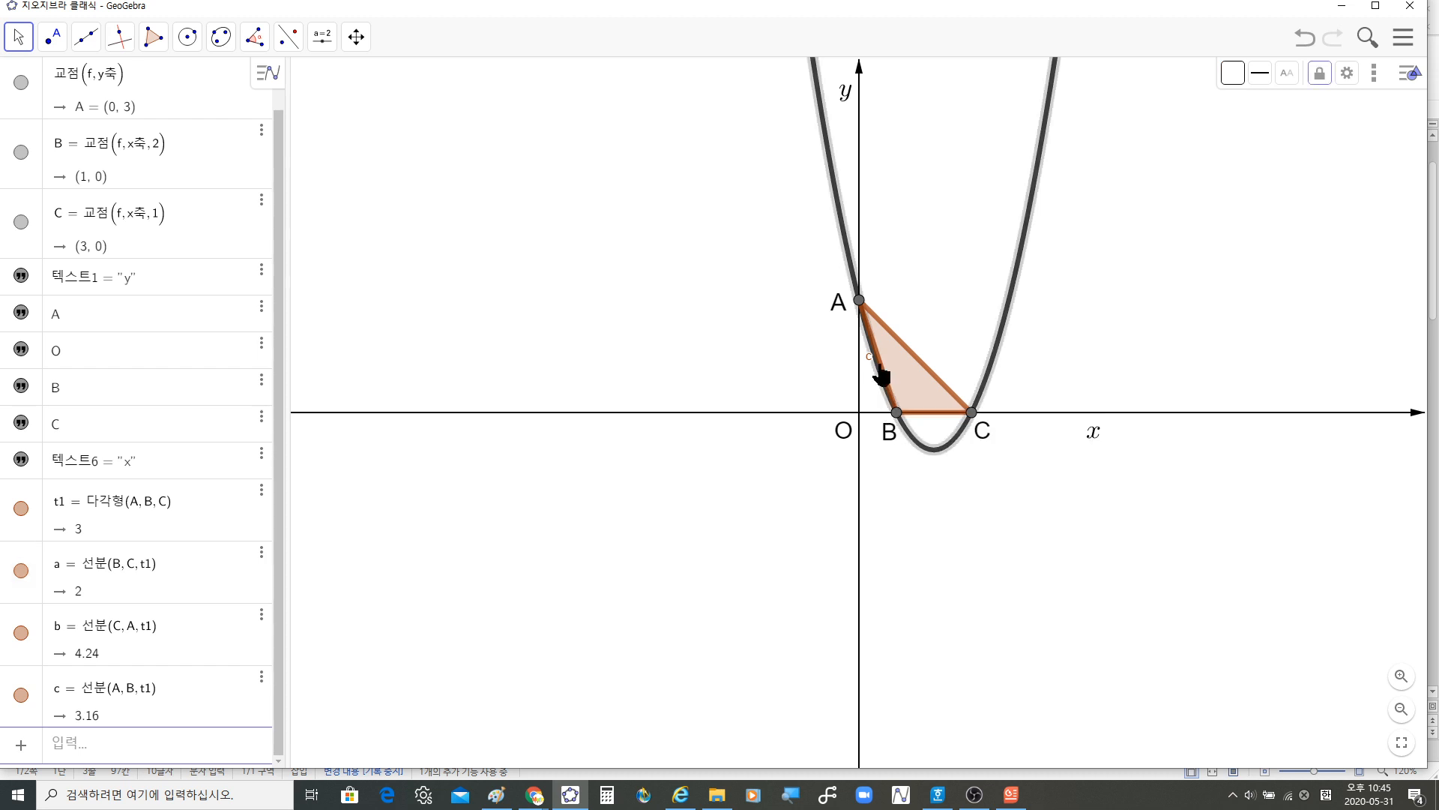
right_click(881, 373)
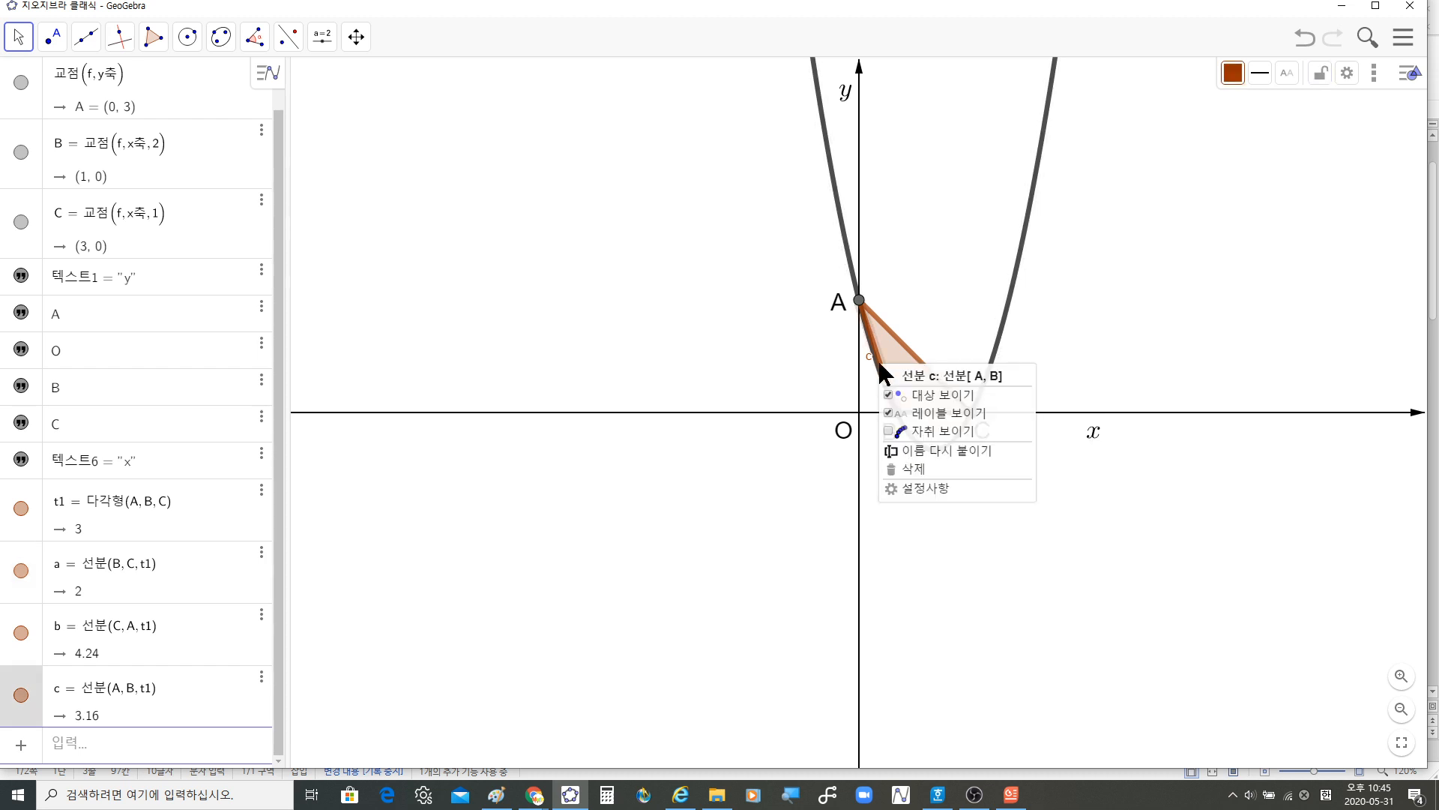
click(939, 418)
click(1047, 552)
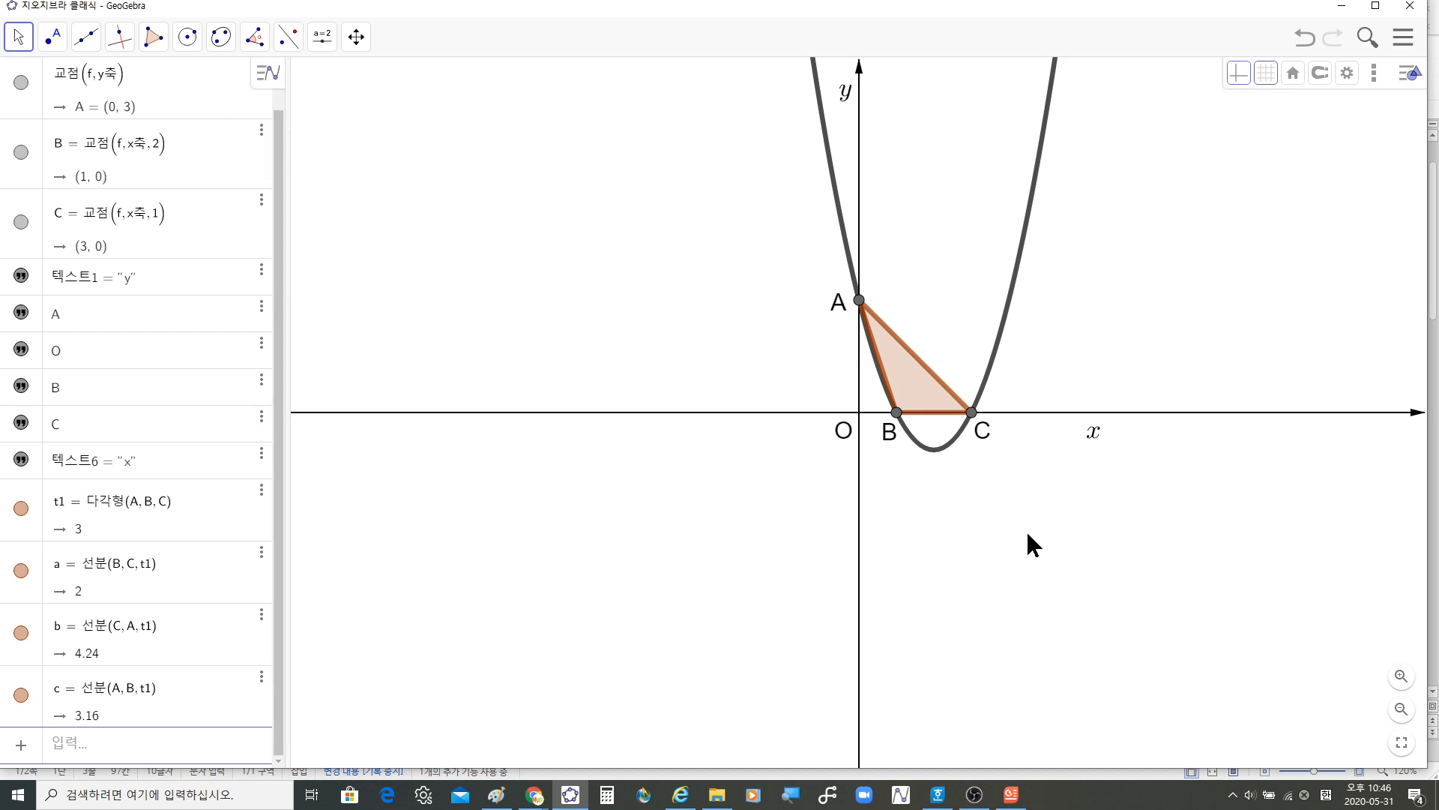
Step: Add the vertical line x=2 as the parabola's axis of symmetry
click(186, 746)
text(x=2)
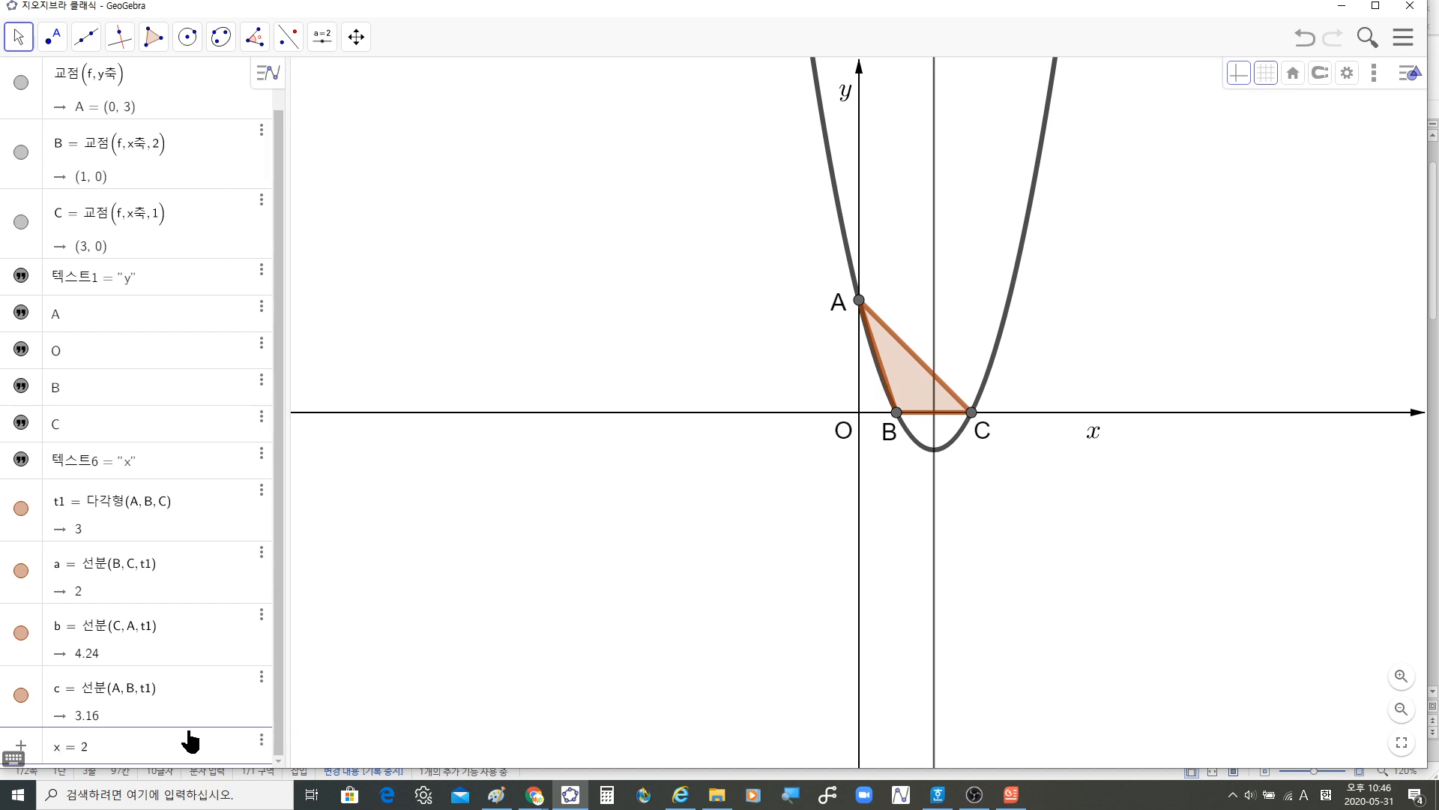
key(Return)
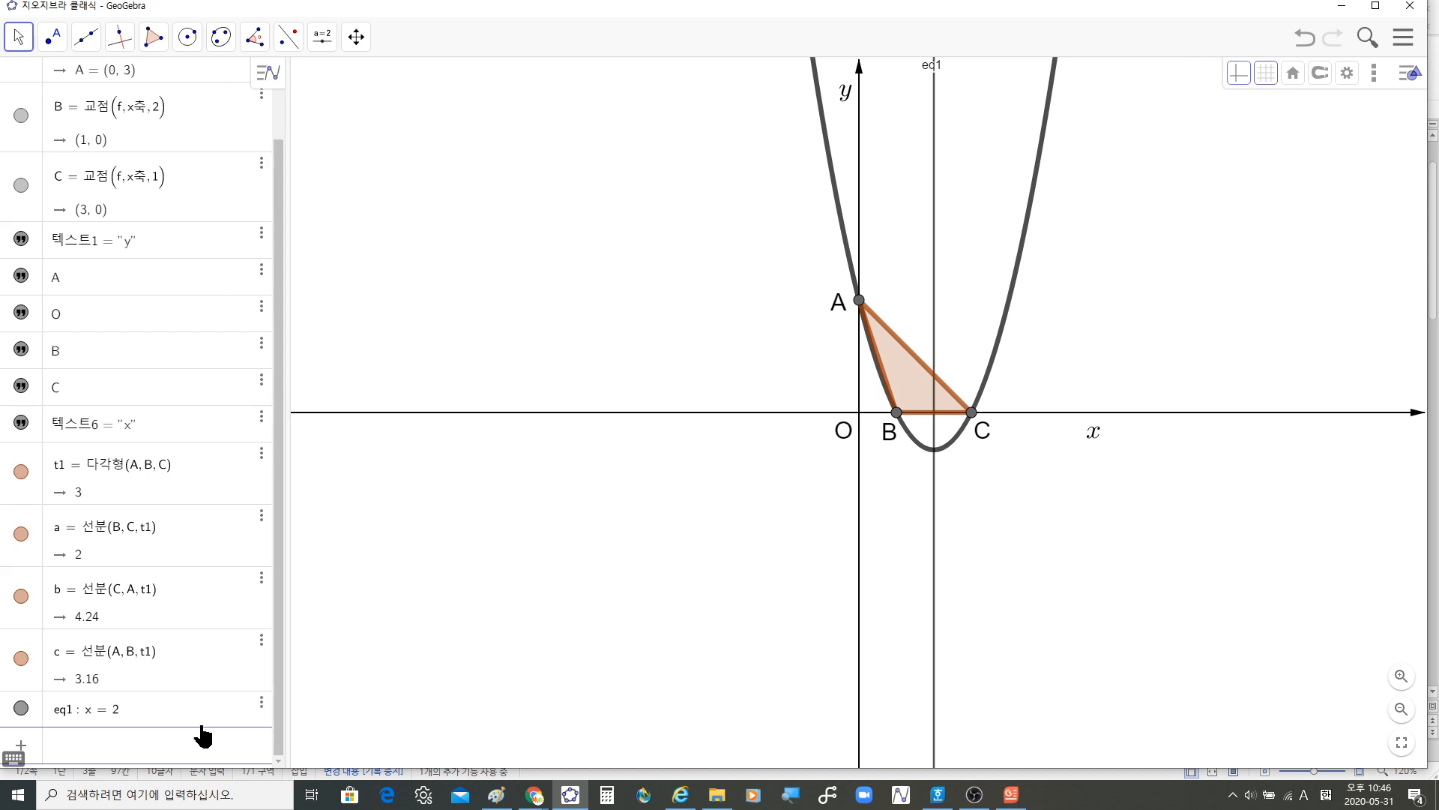
Step: Change the line style of the vertical line x = 2 to dotted
click(934, 262)
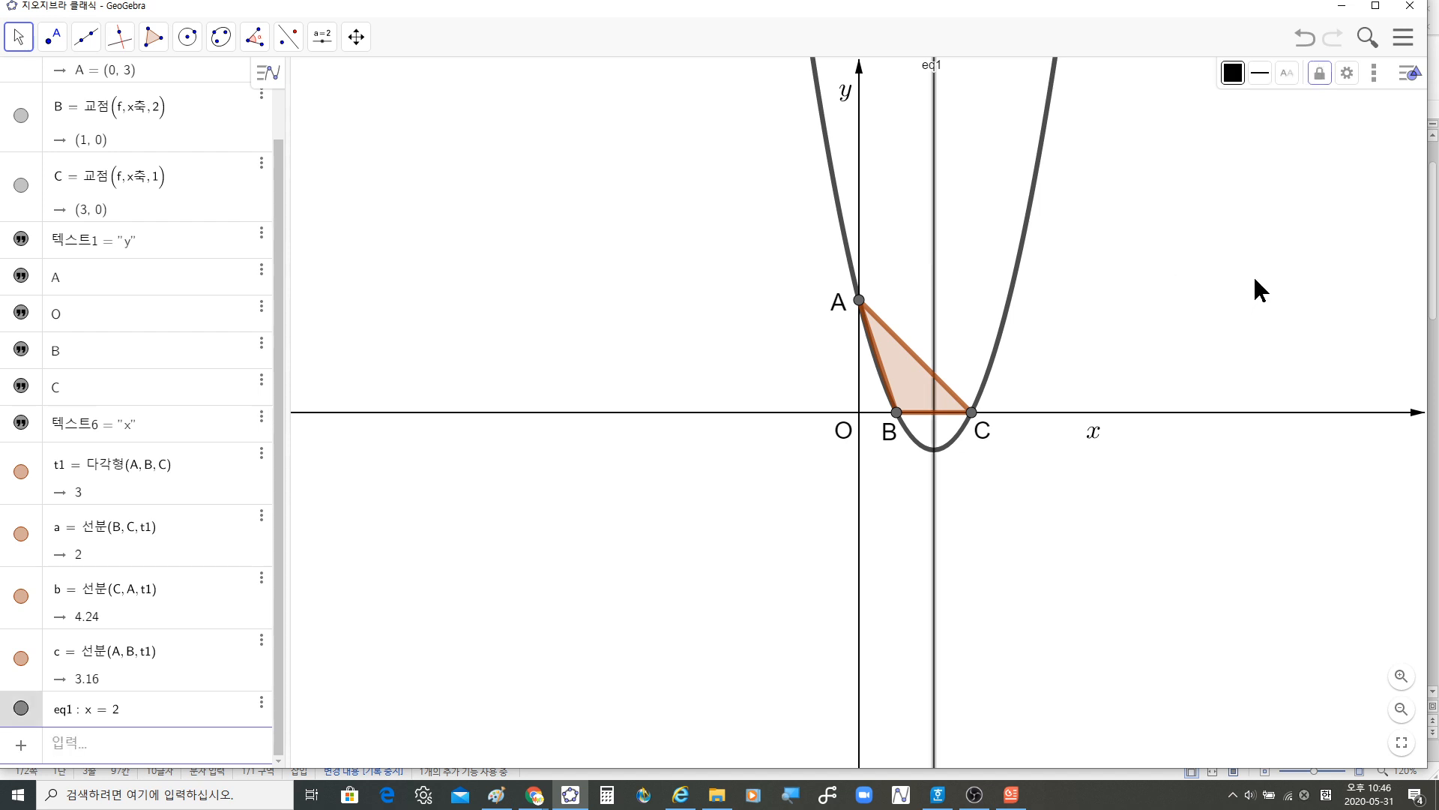
click(1258, 78)
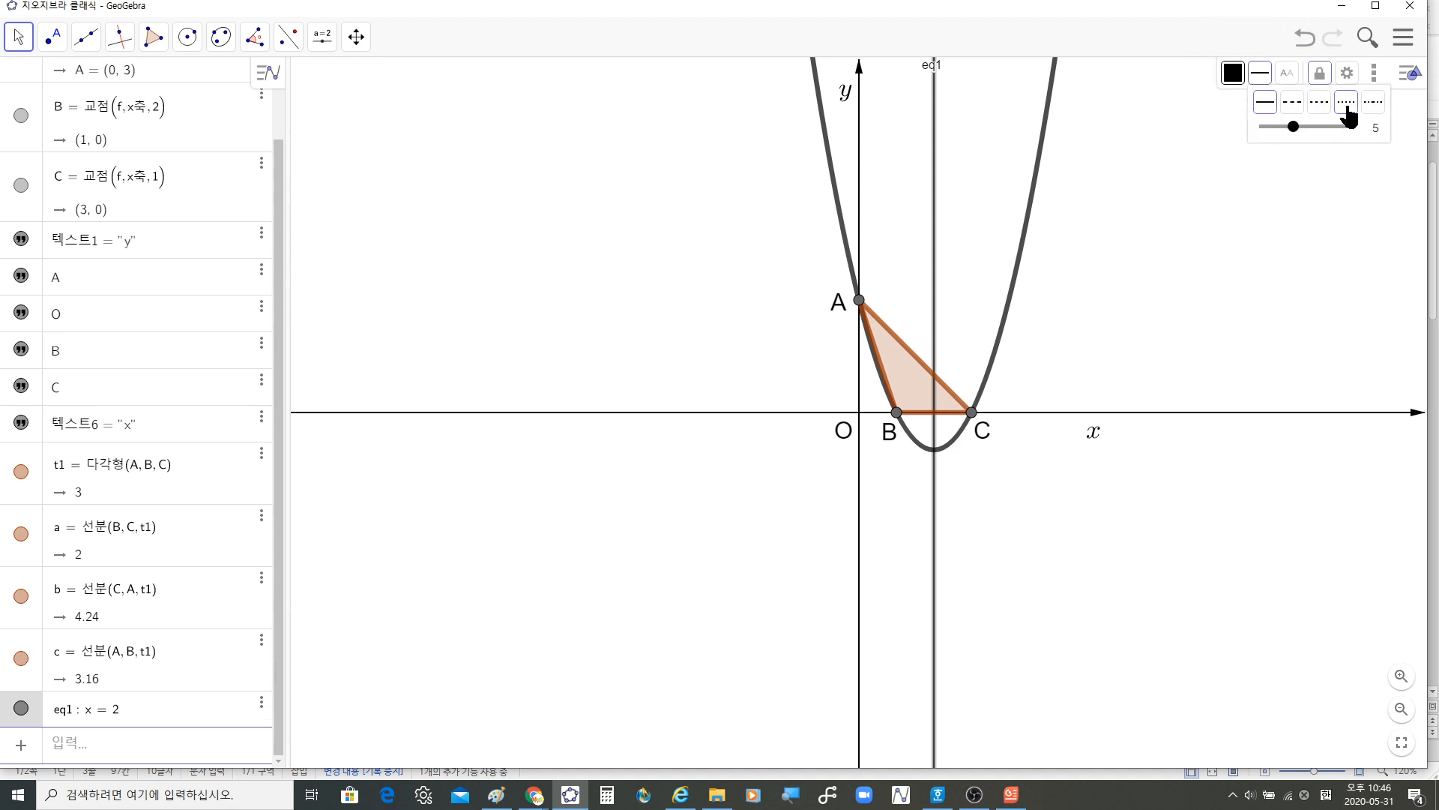
click(1347, 102)
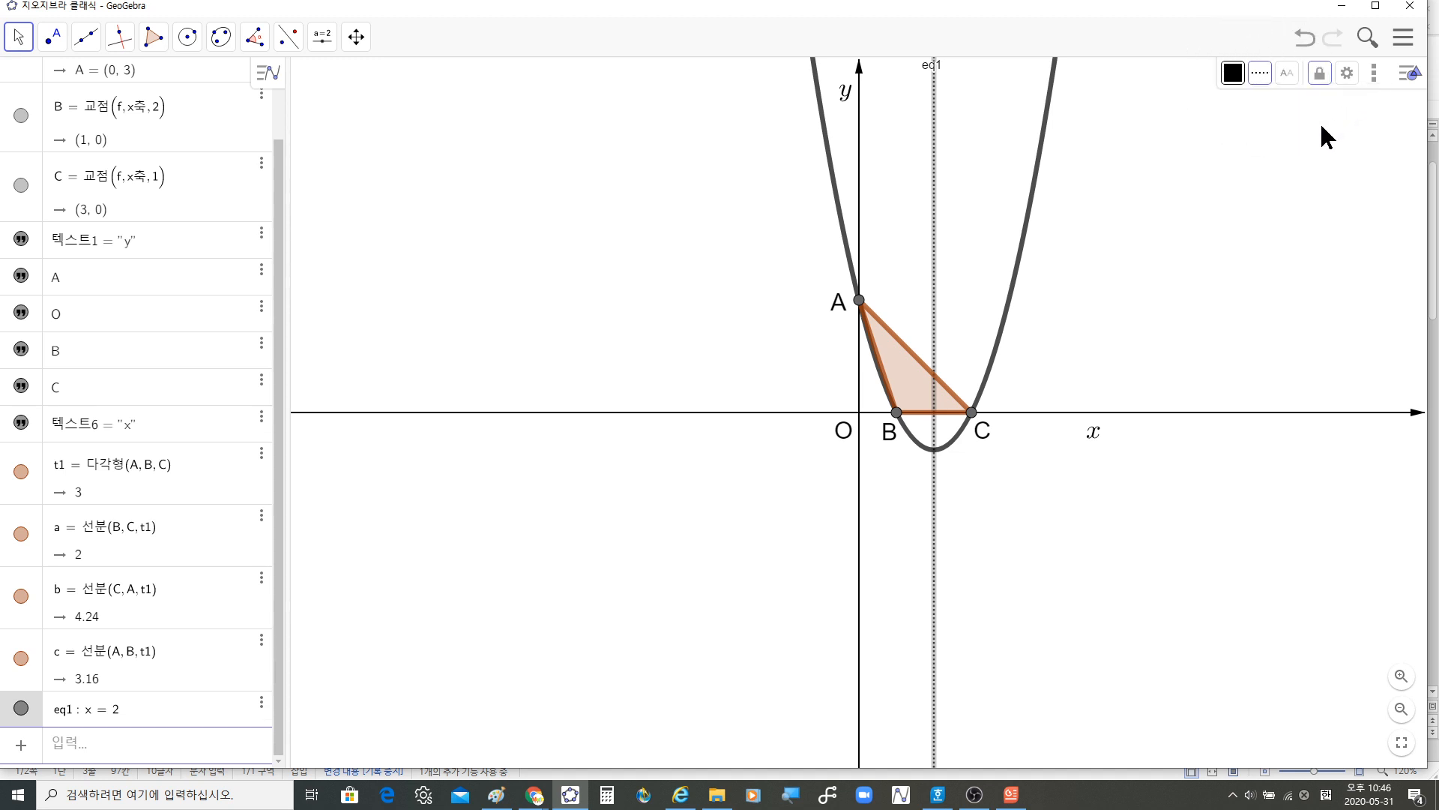
click(1319, 121)
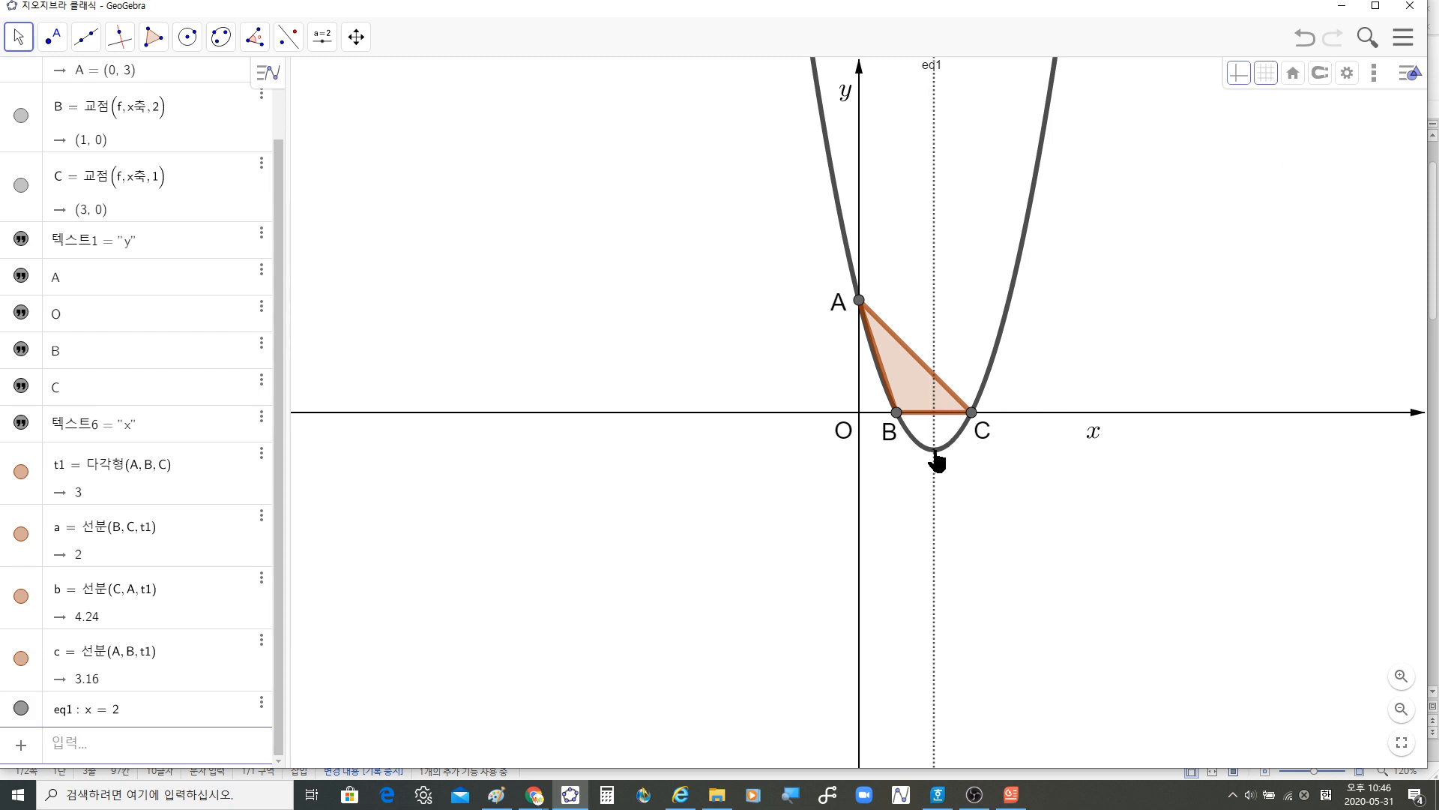
Step: Create the intersection point of the parabola and the line x = 2 at the vertex
click(54, 39)
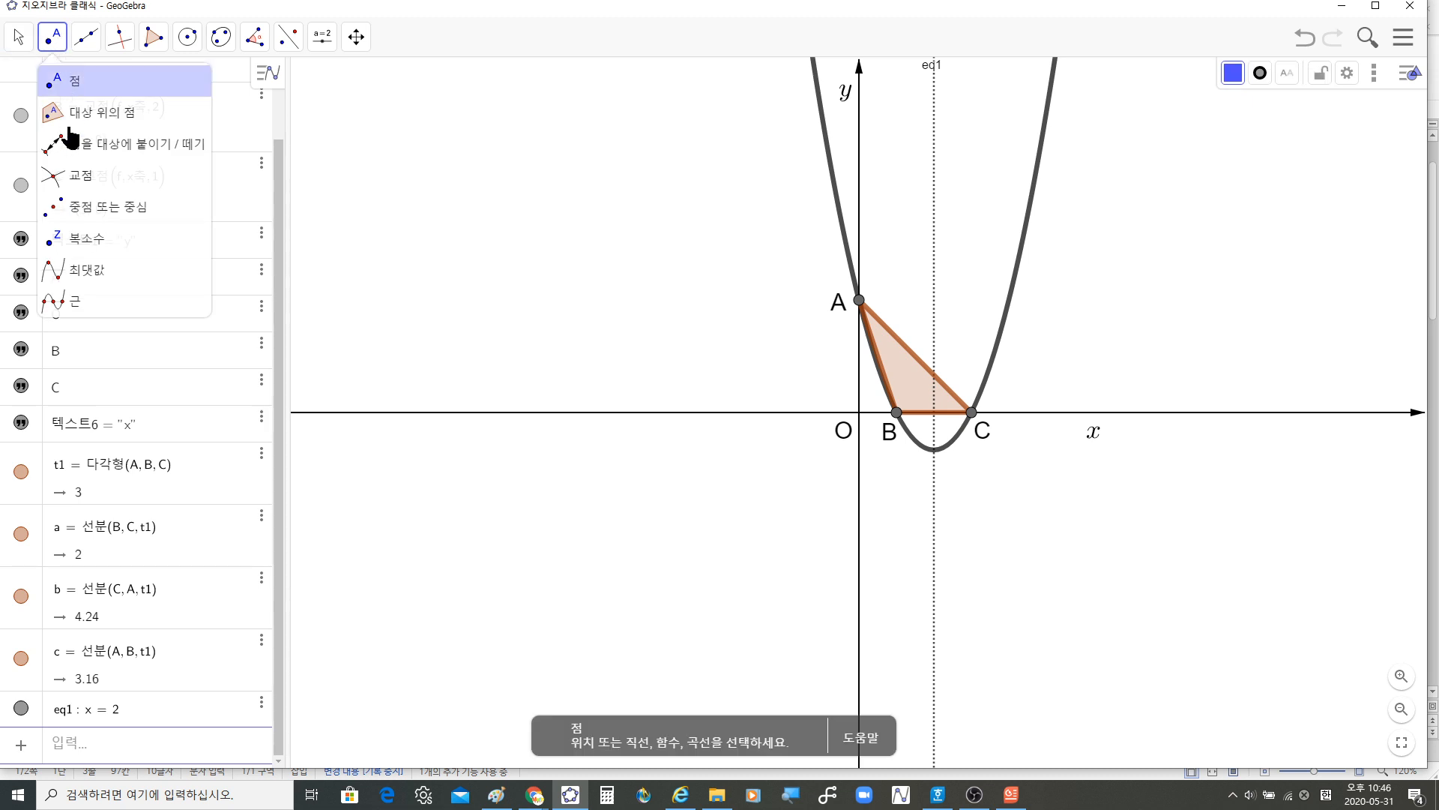
click(78, 180)
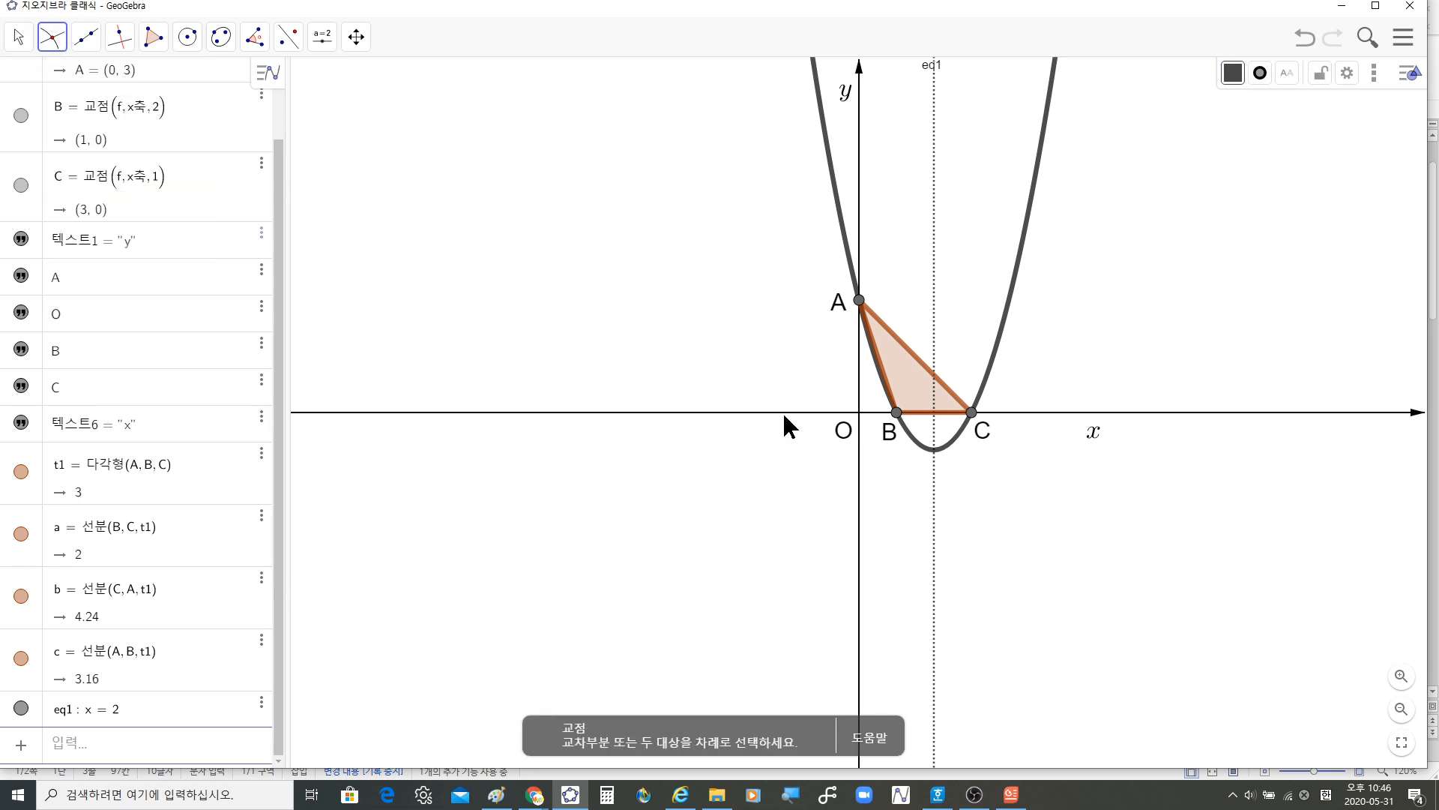
click(934, 450)
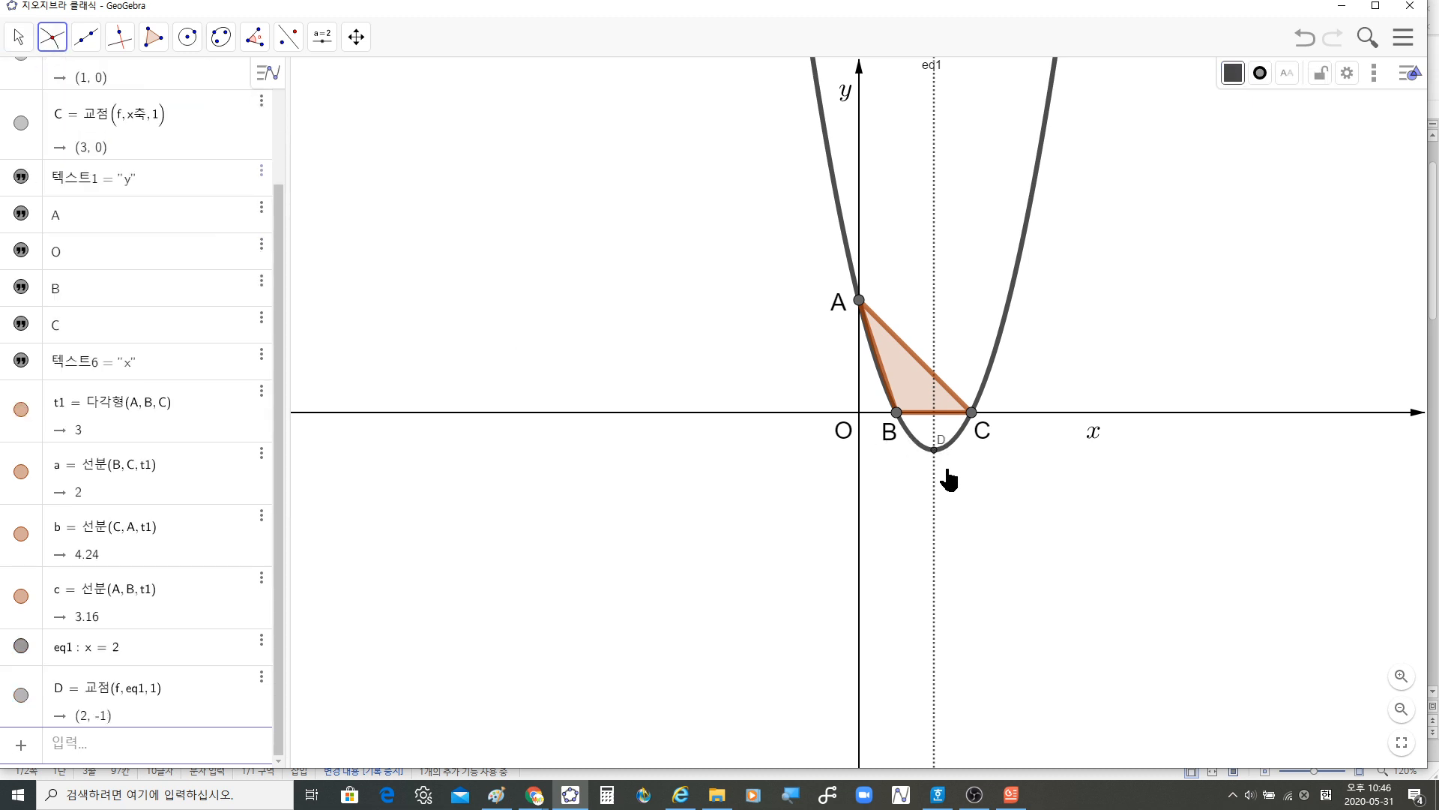
Step: Set the point size of the parabola's vertex to 7
click(20, 46)
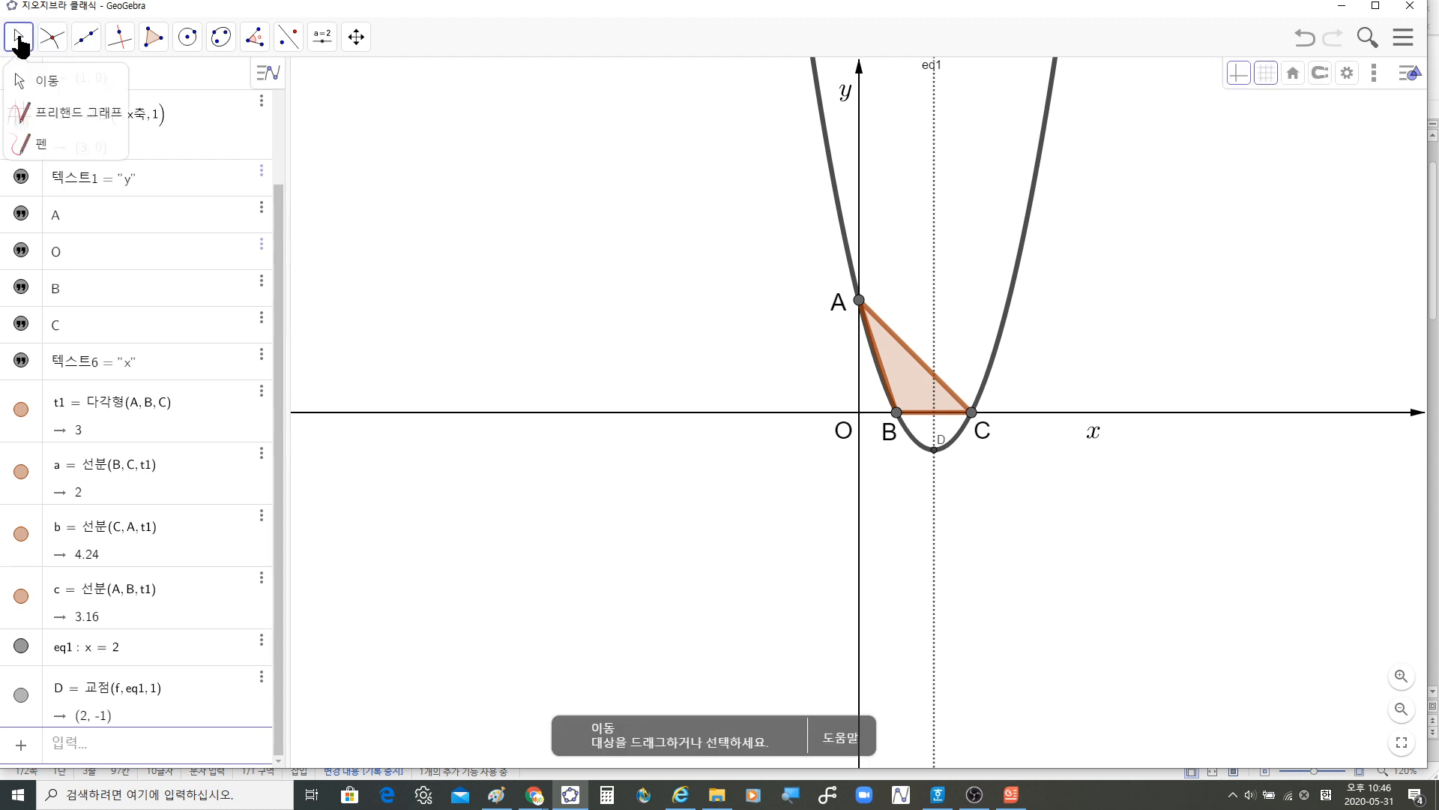
click(54, 97)
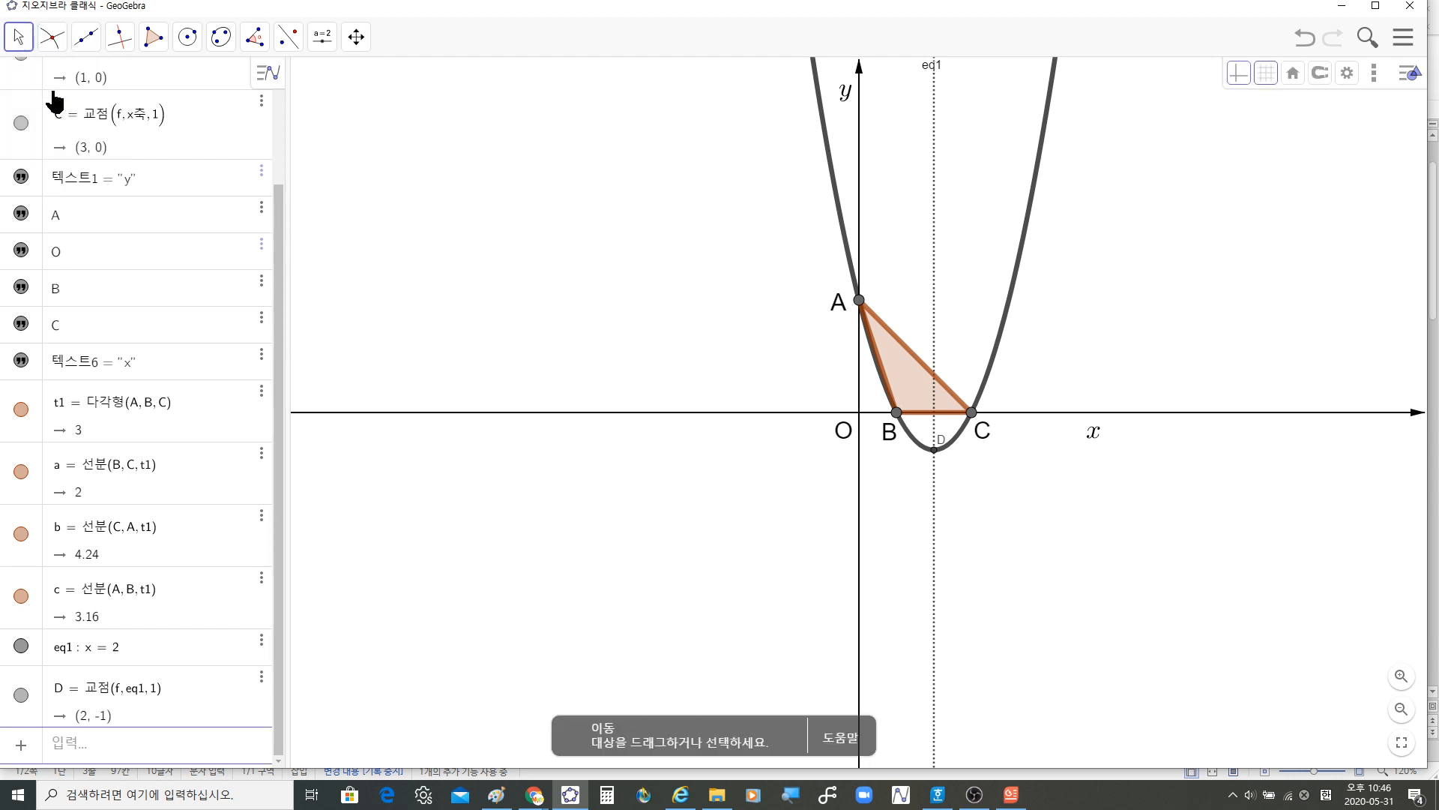
click(934, 451)
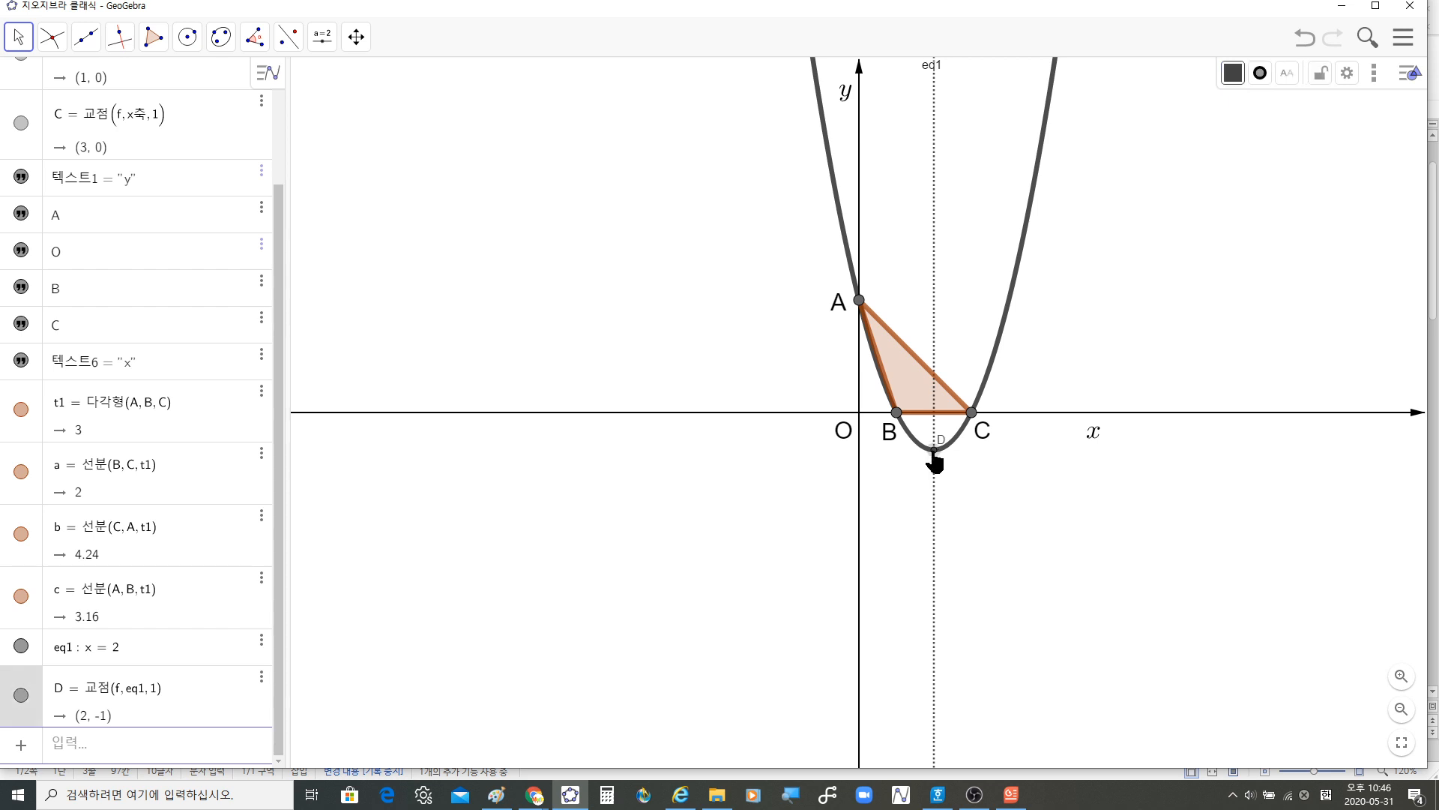
click(1261, 72)
drag(1309, 157, 1350, 154)
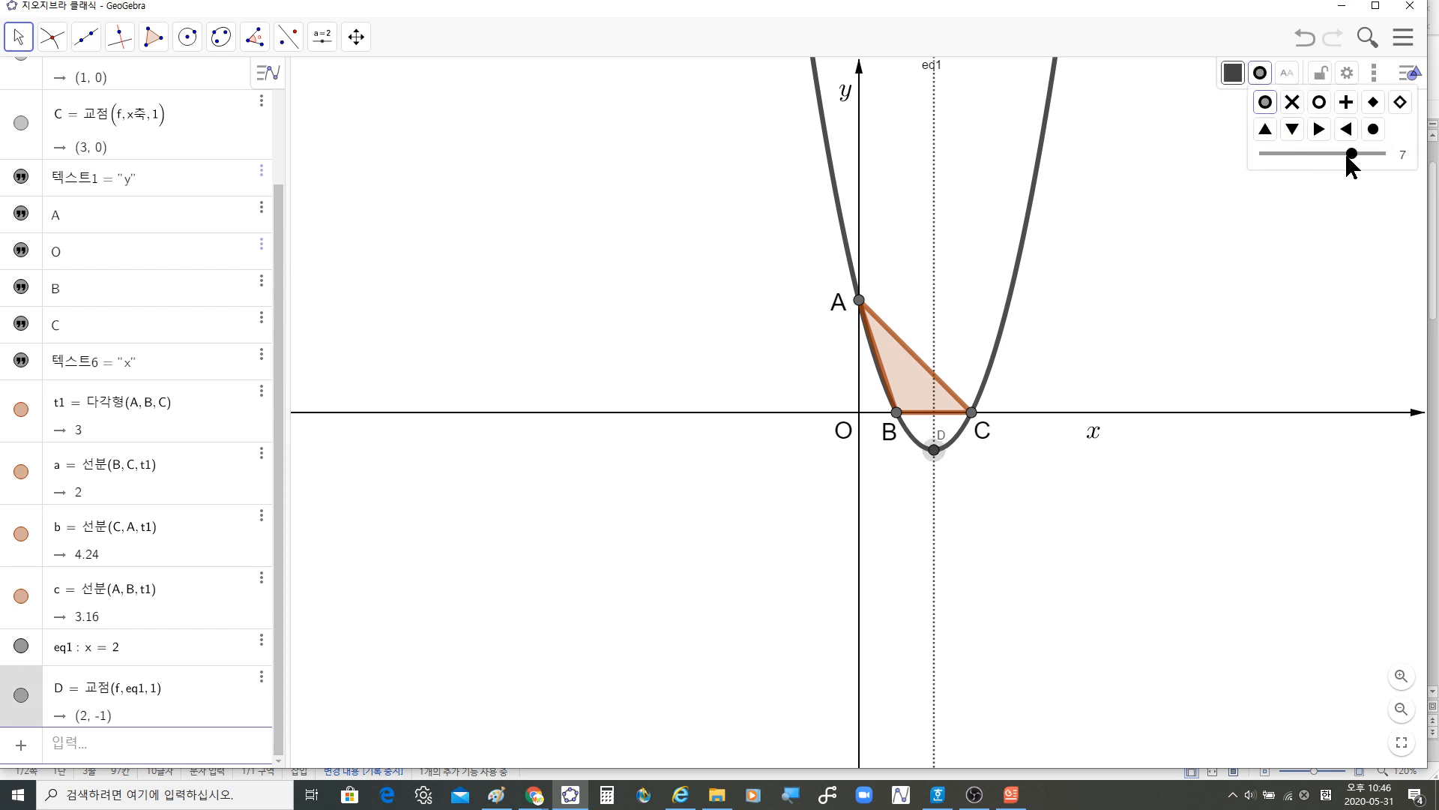
click(1343, 205)
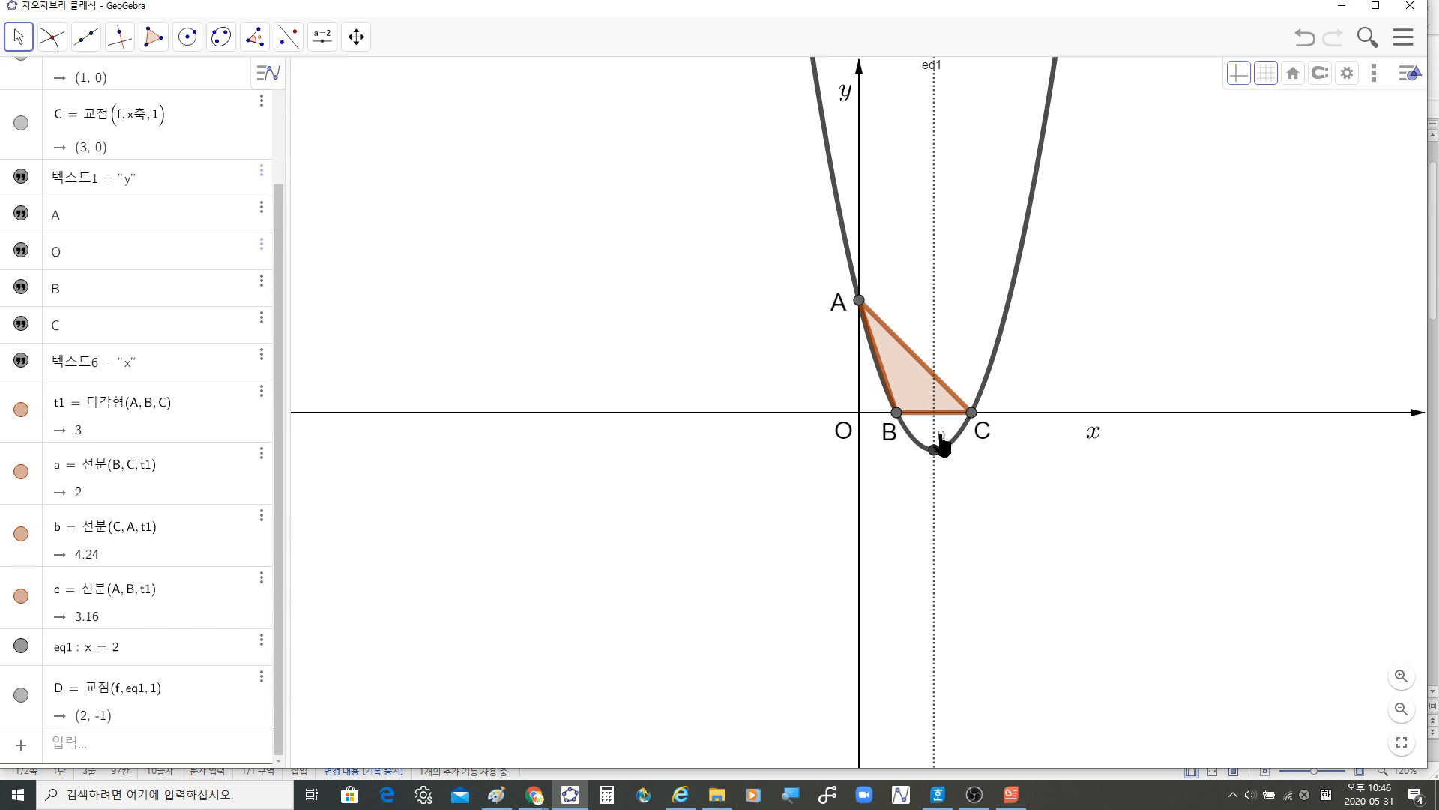
Step: Hide the automatic name label of the vertex point
drag(941, 437, 947, 465)
click(934, 451)
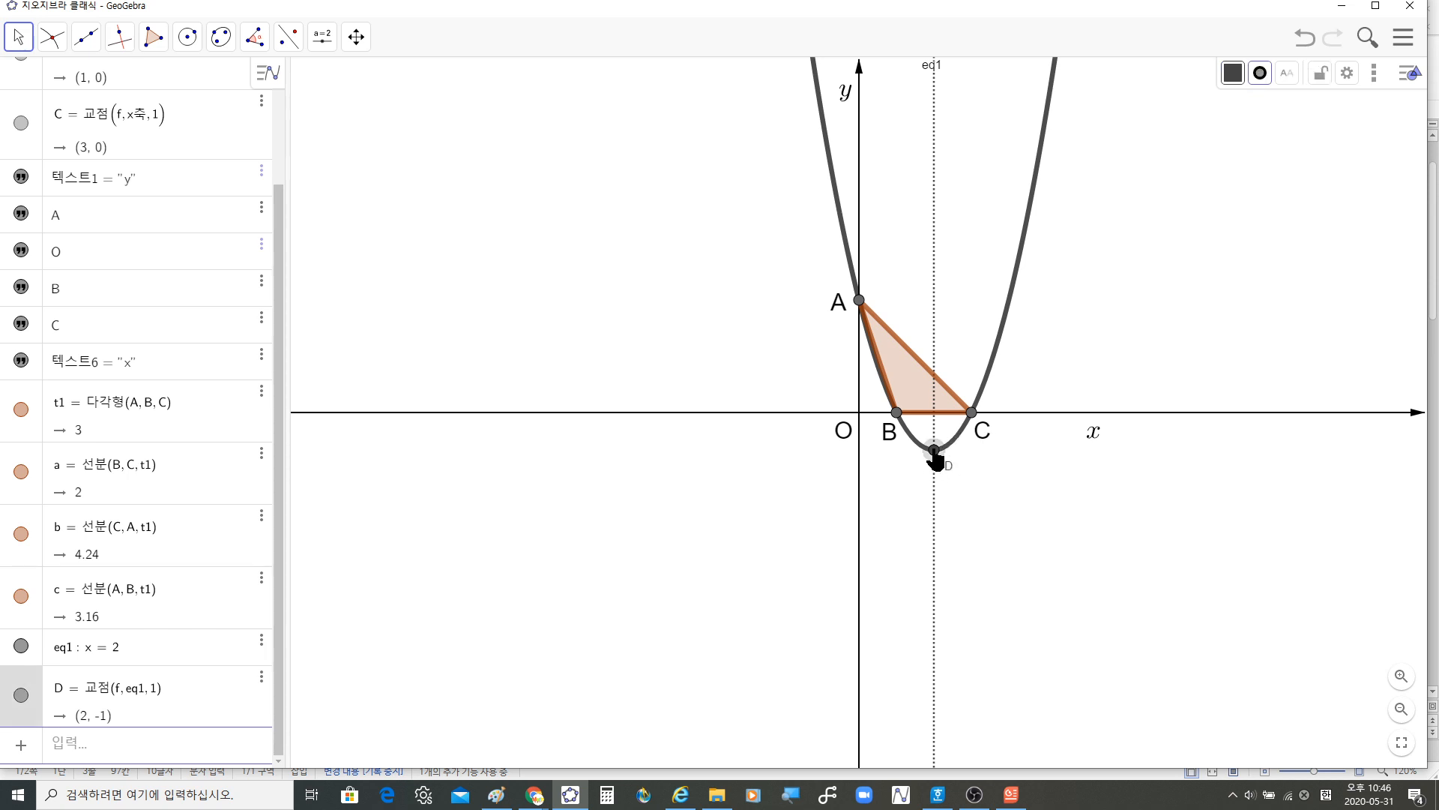
right_click(935, 459)
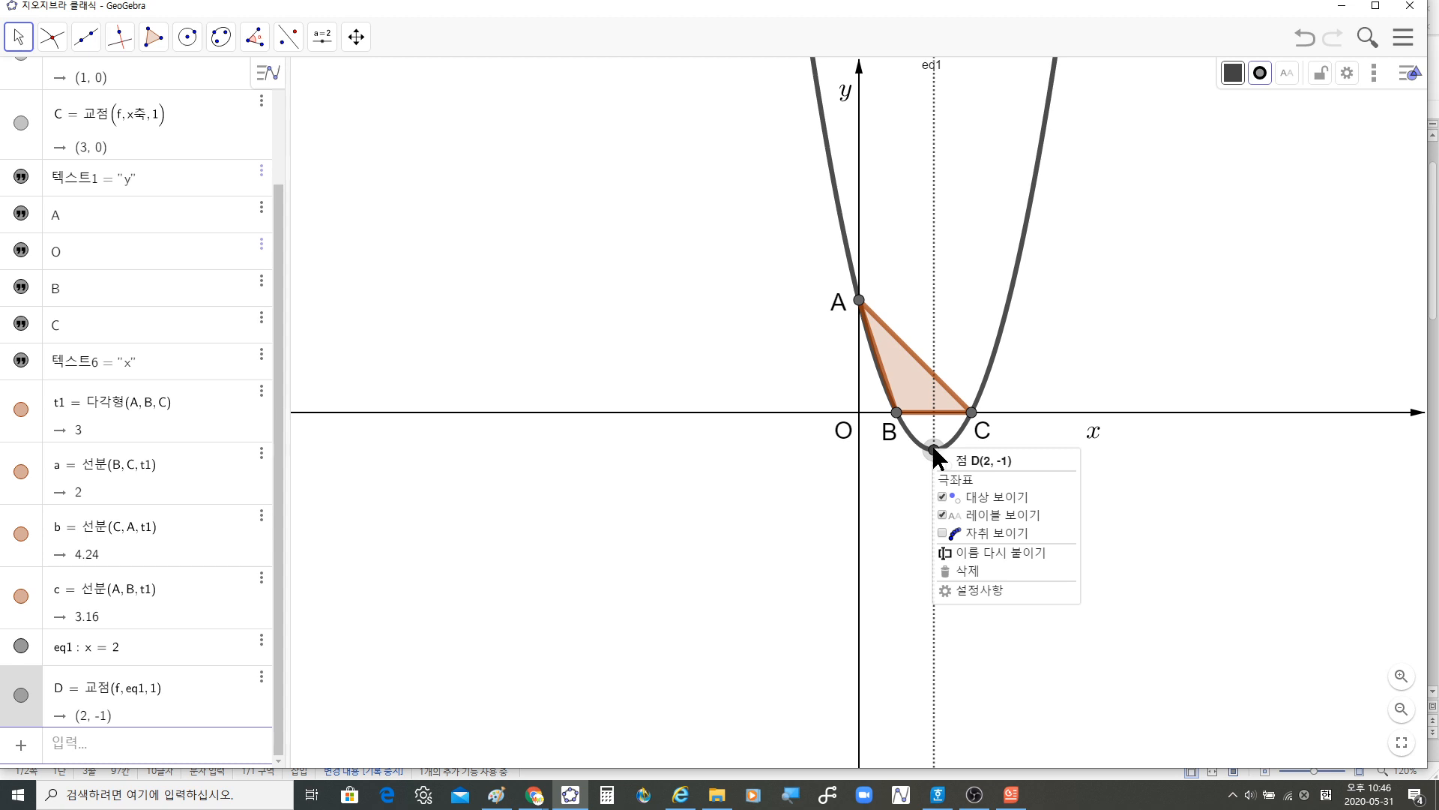
click(986, 515)
key(Escape)
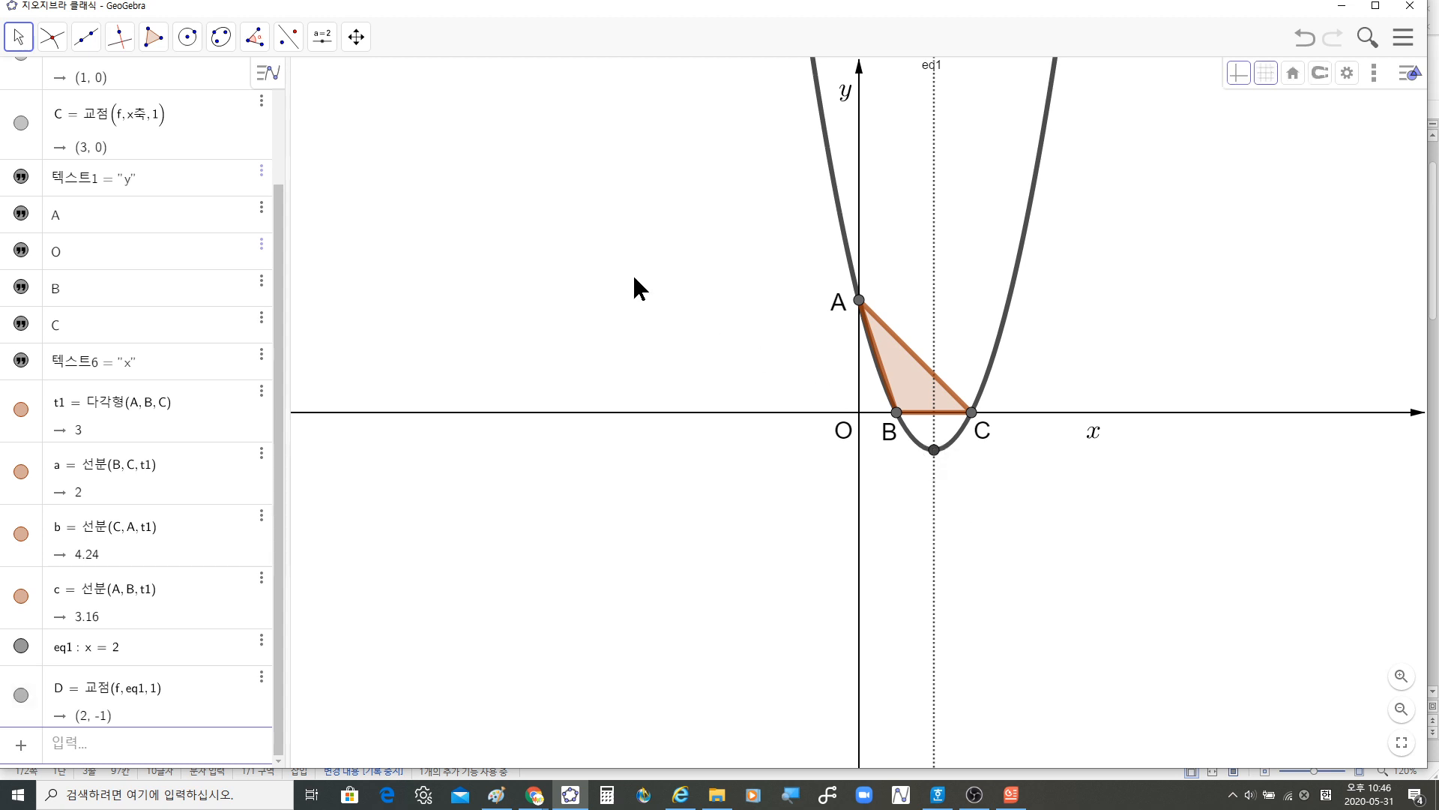
Step: Place the text "D" just below and to the right of the parabola's vertex with the Text tool
click(321, 38)
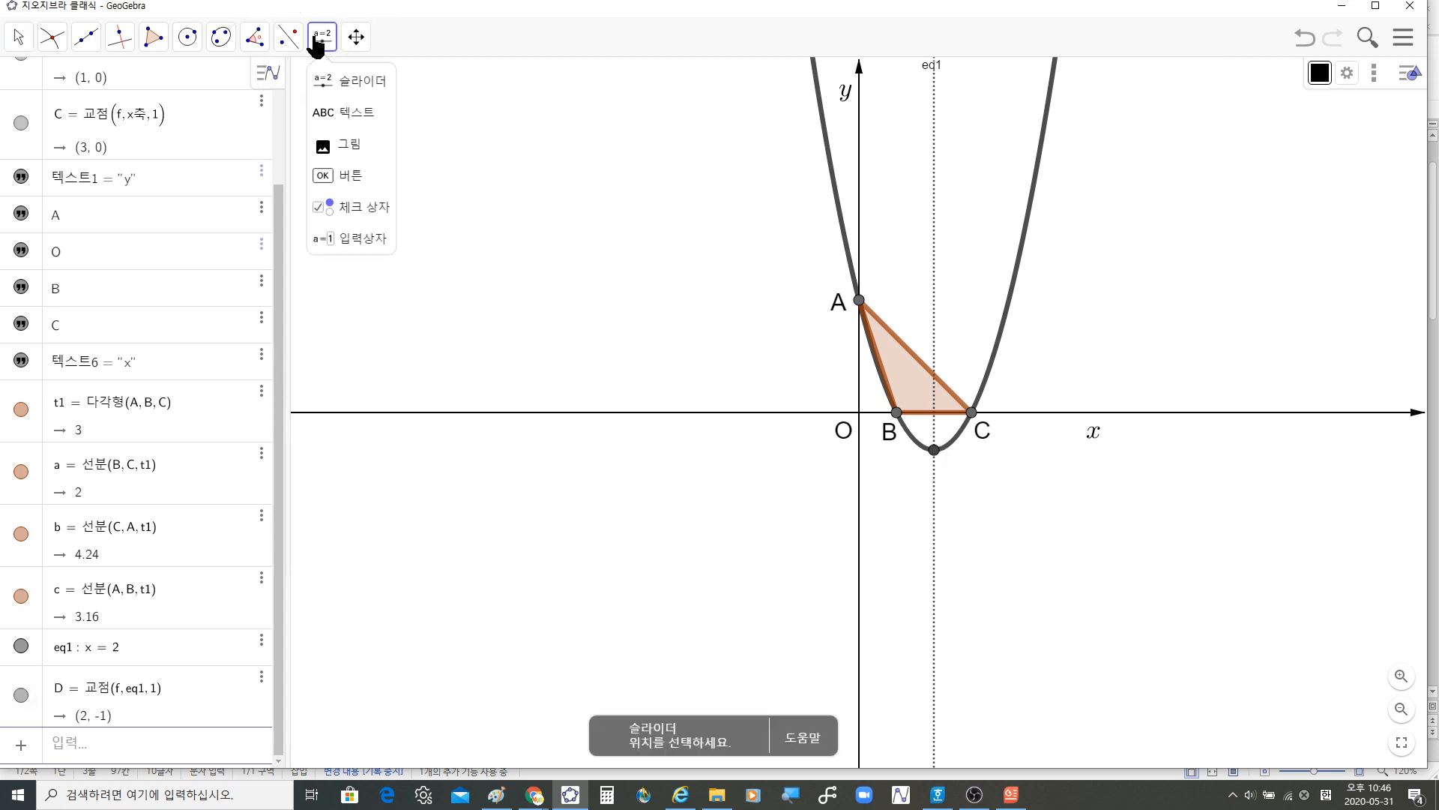
click(350, 112)
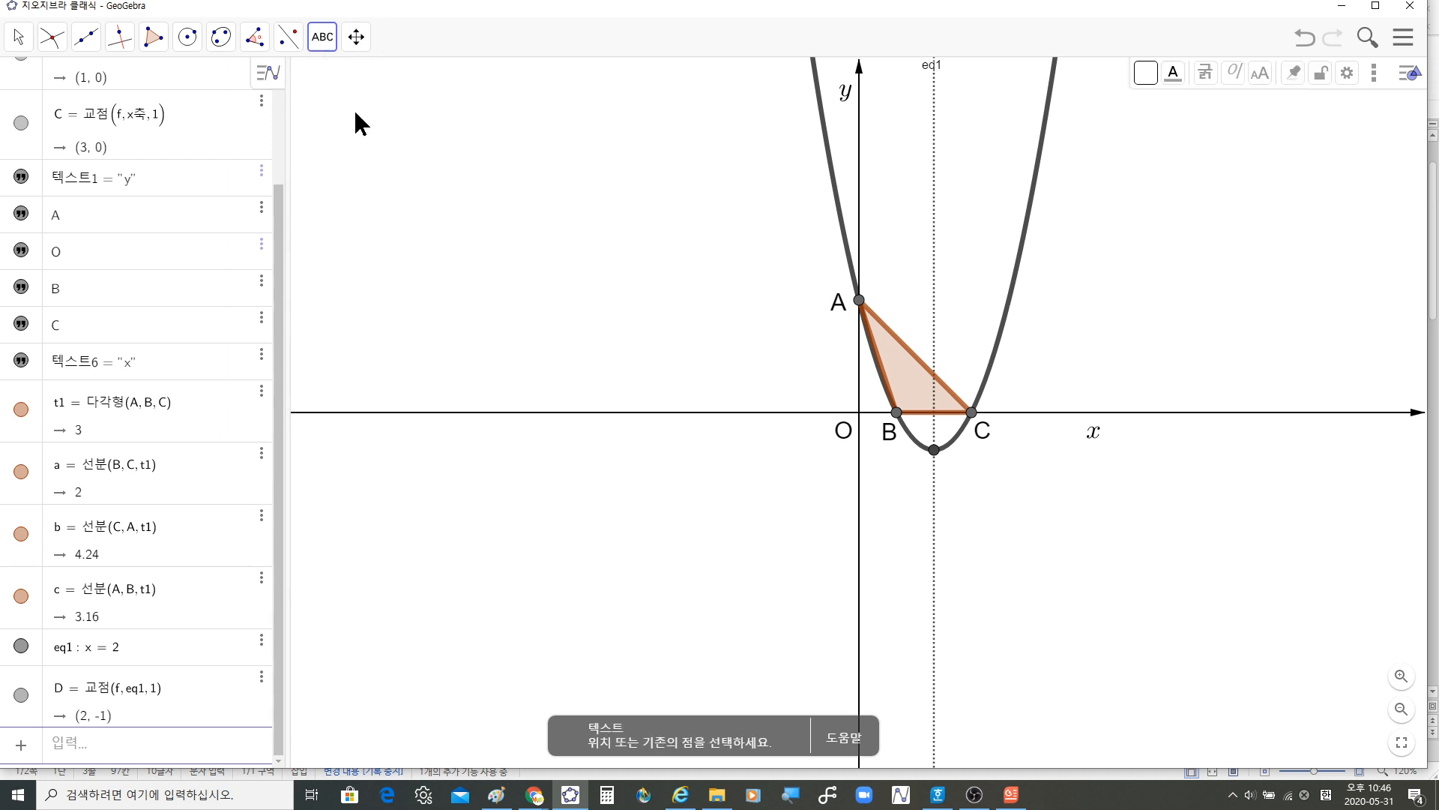
click(943, 459)
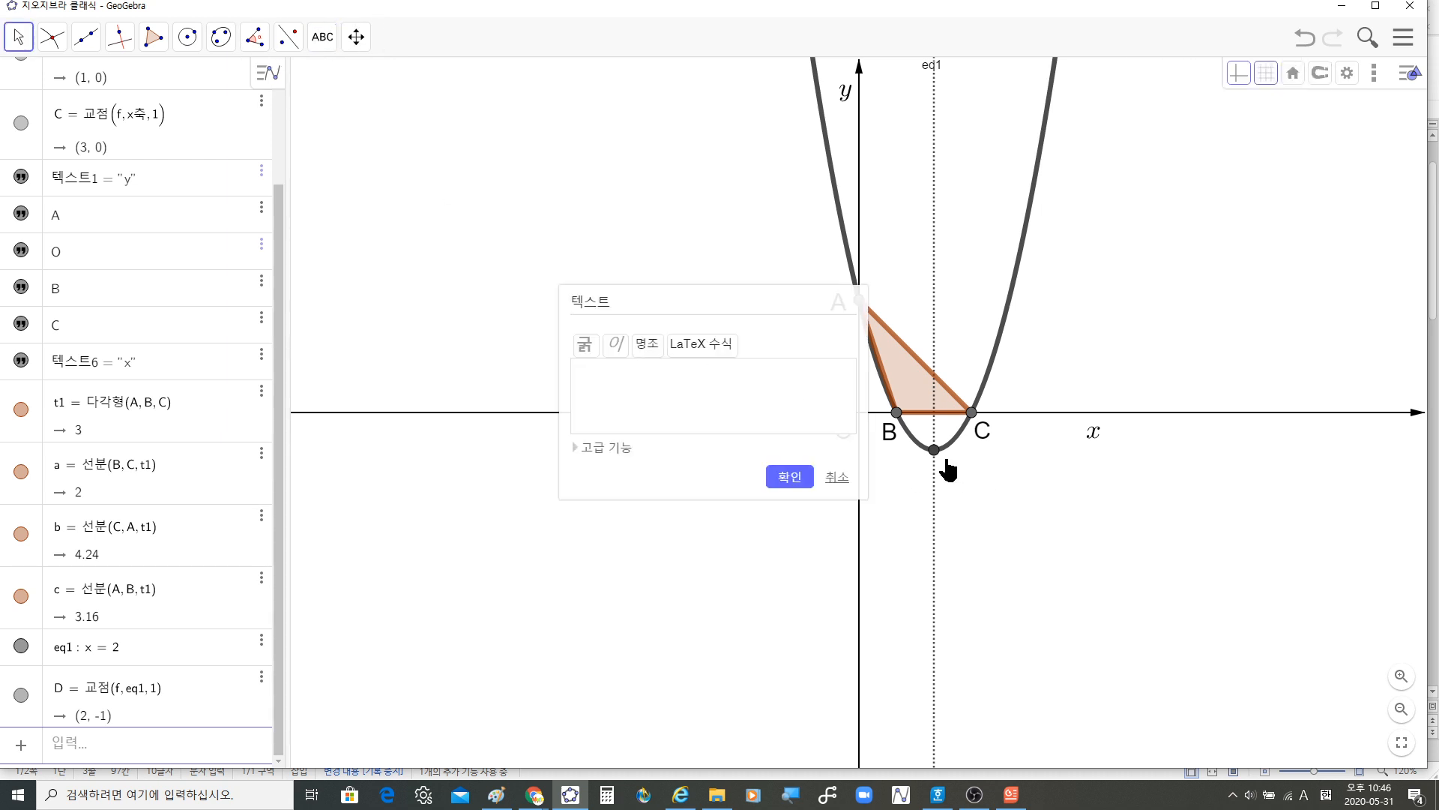
click(794, 477)
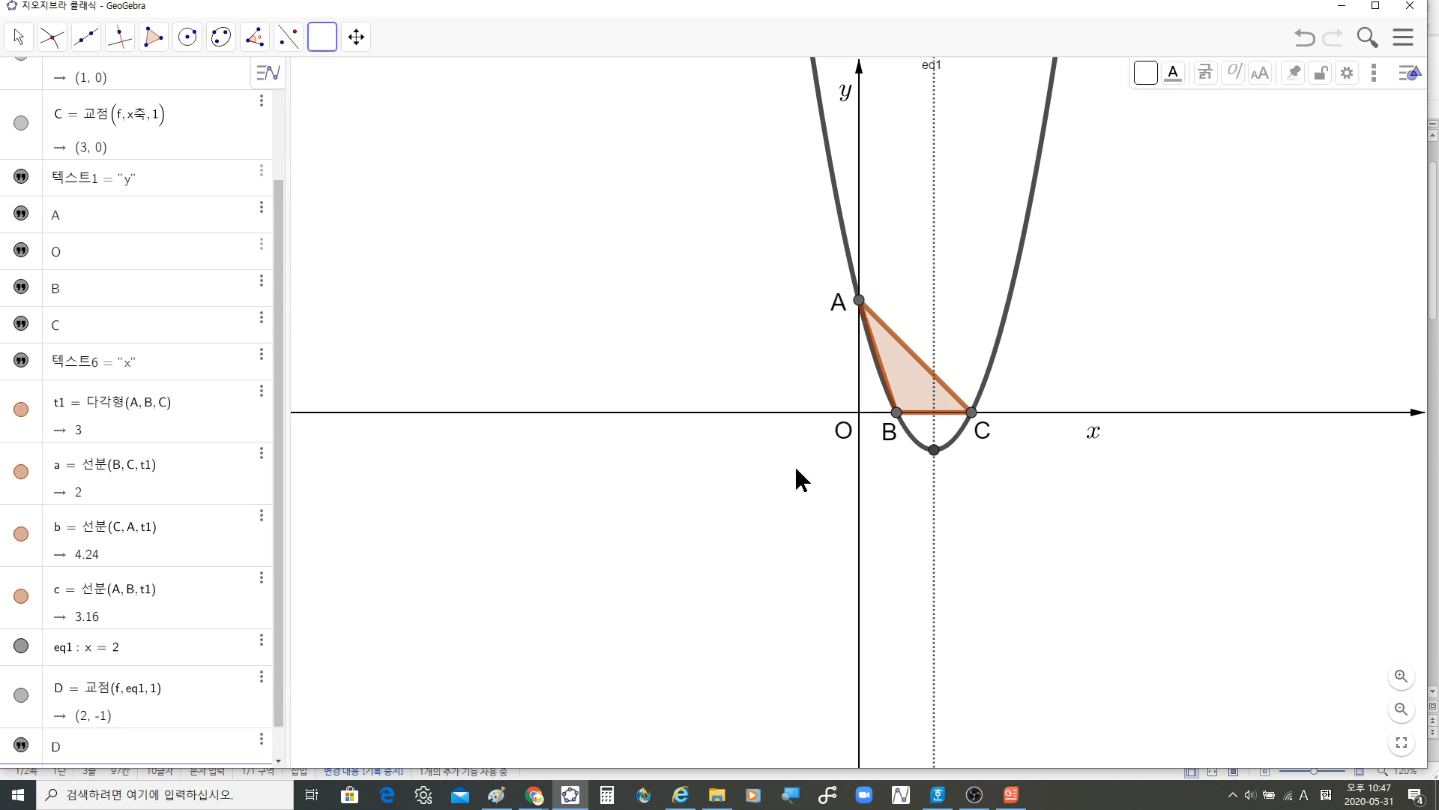
click(945, 471)
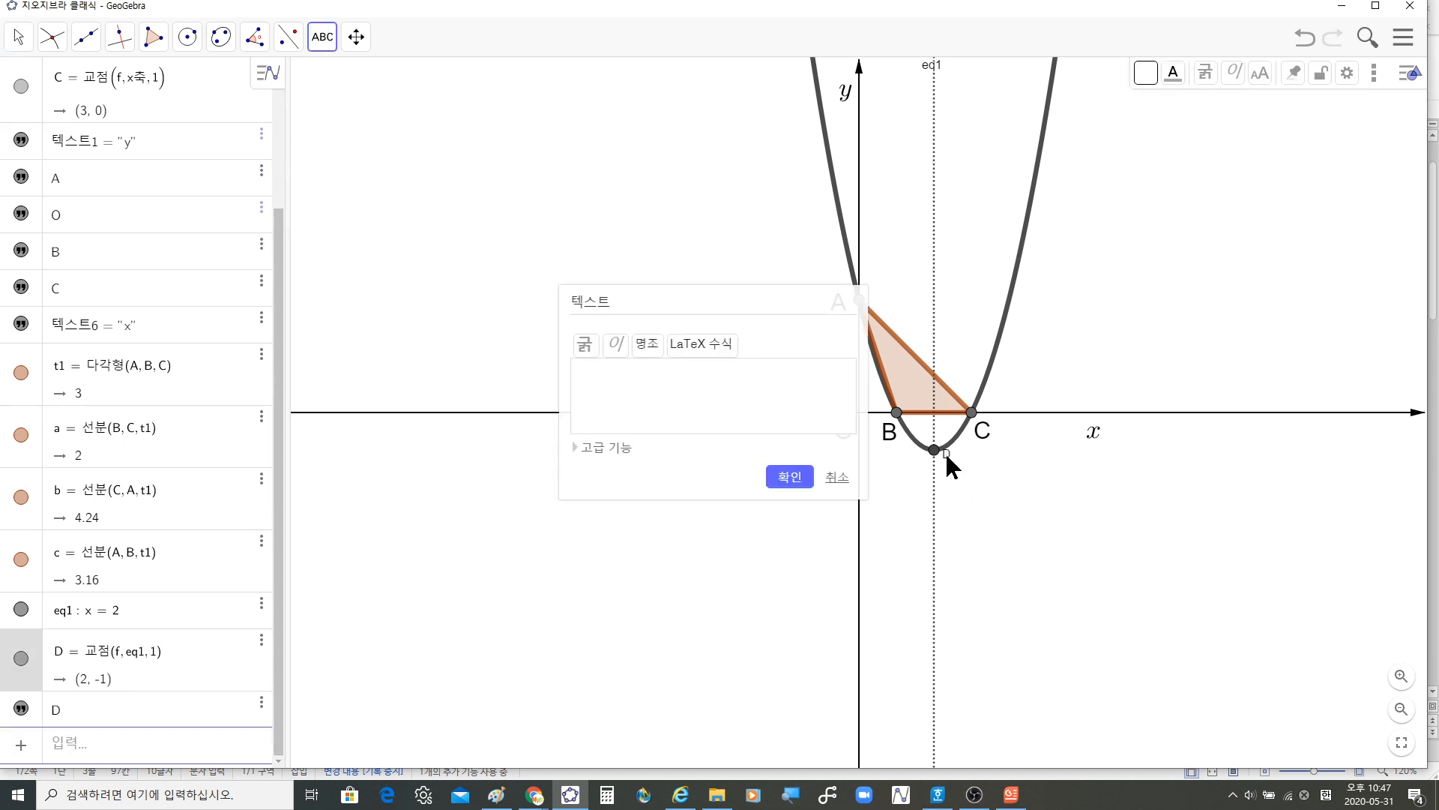
click(837, 476)
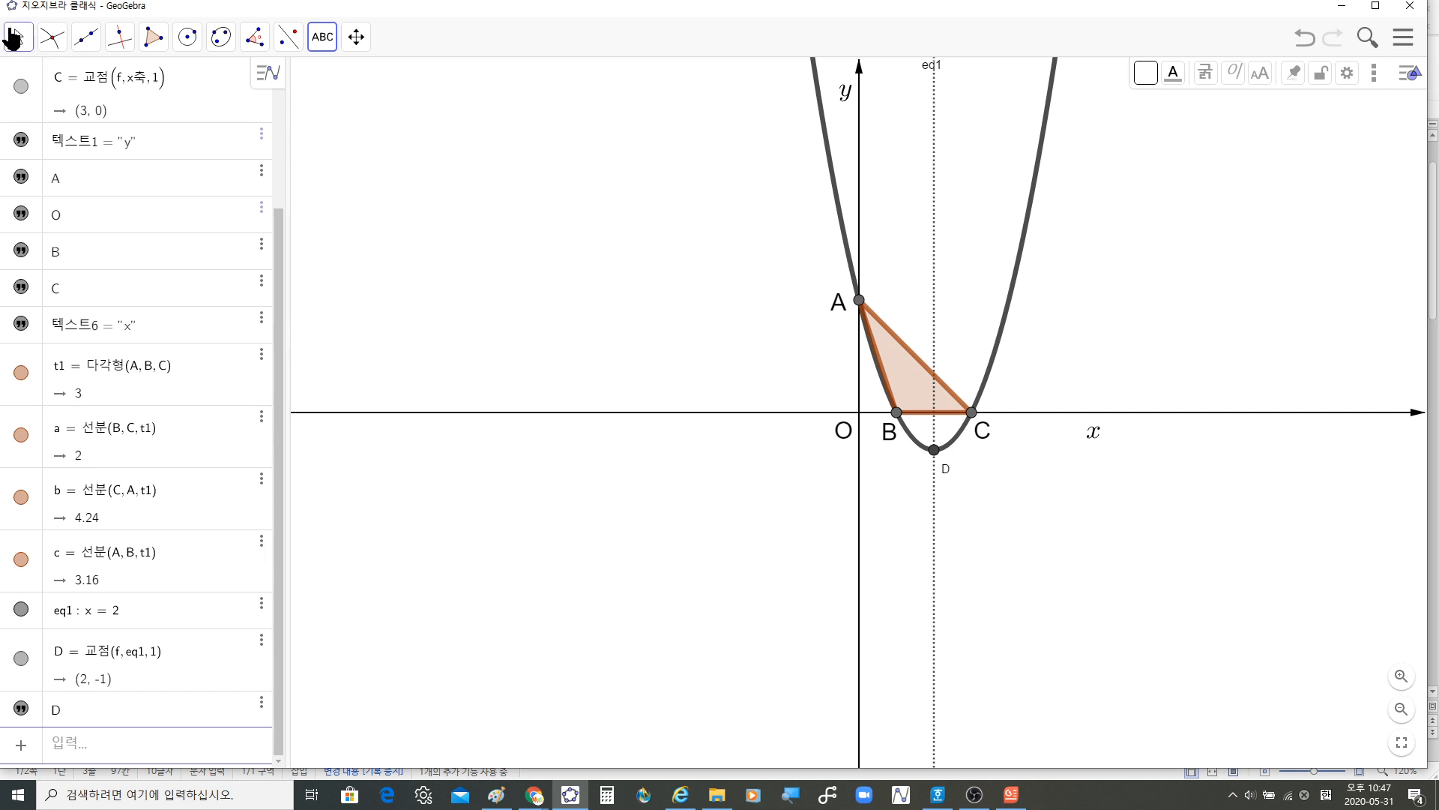
Step: Set the font size of the text D beside the vertex to large (크게) and apply it
click(15, 39)
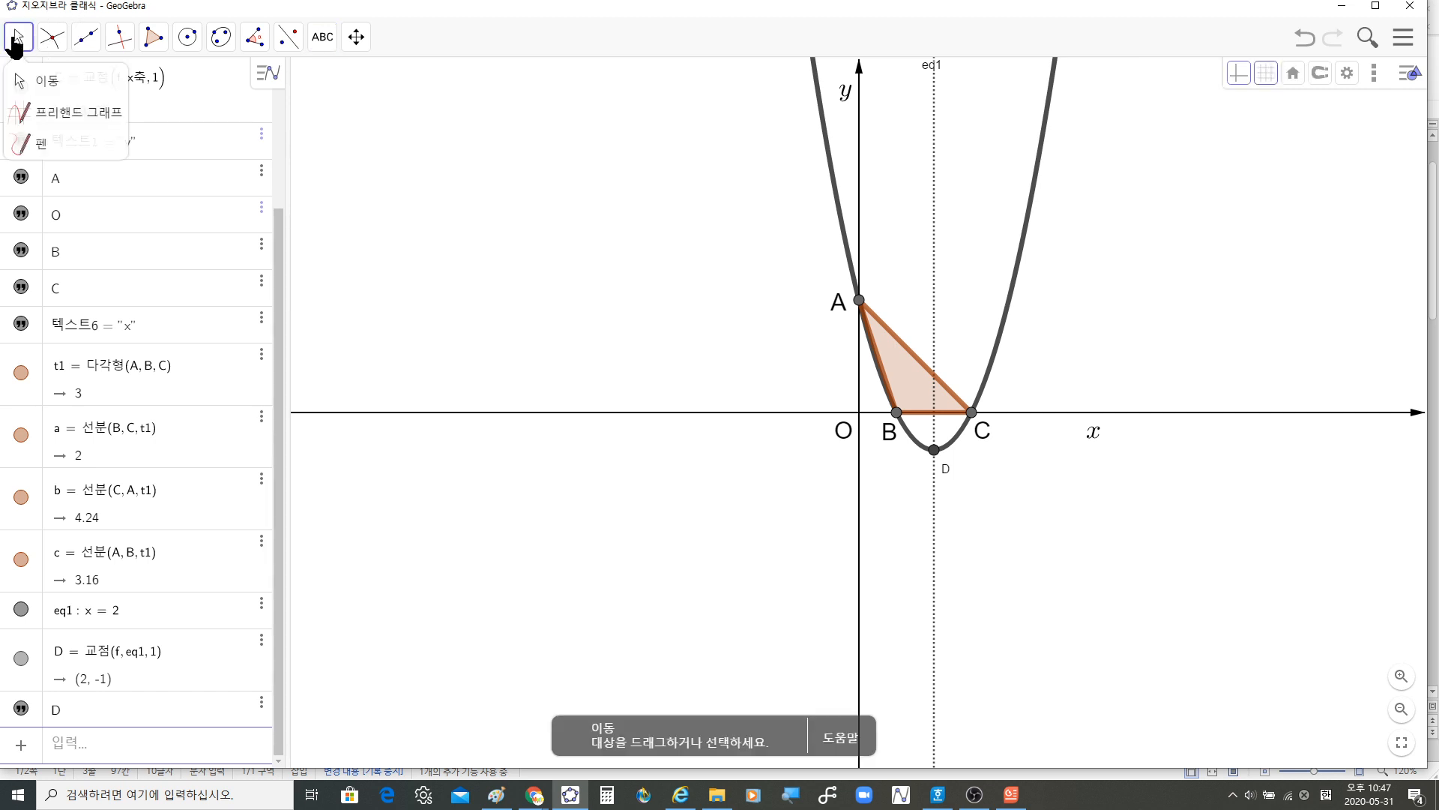
click(30, 80)
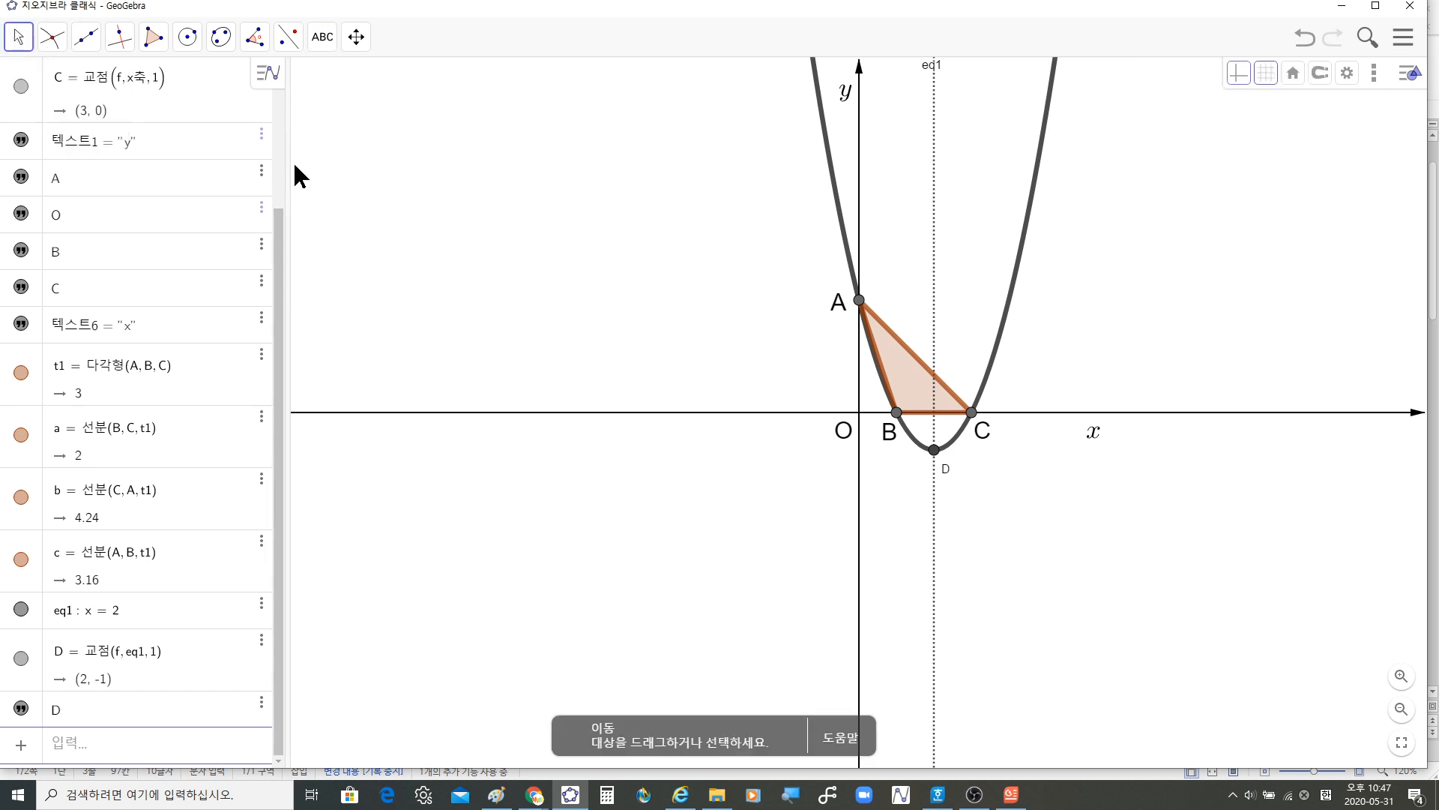
click(945, 477)
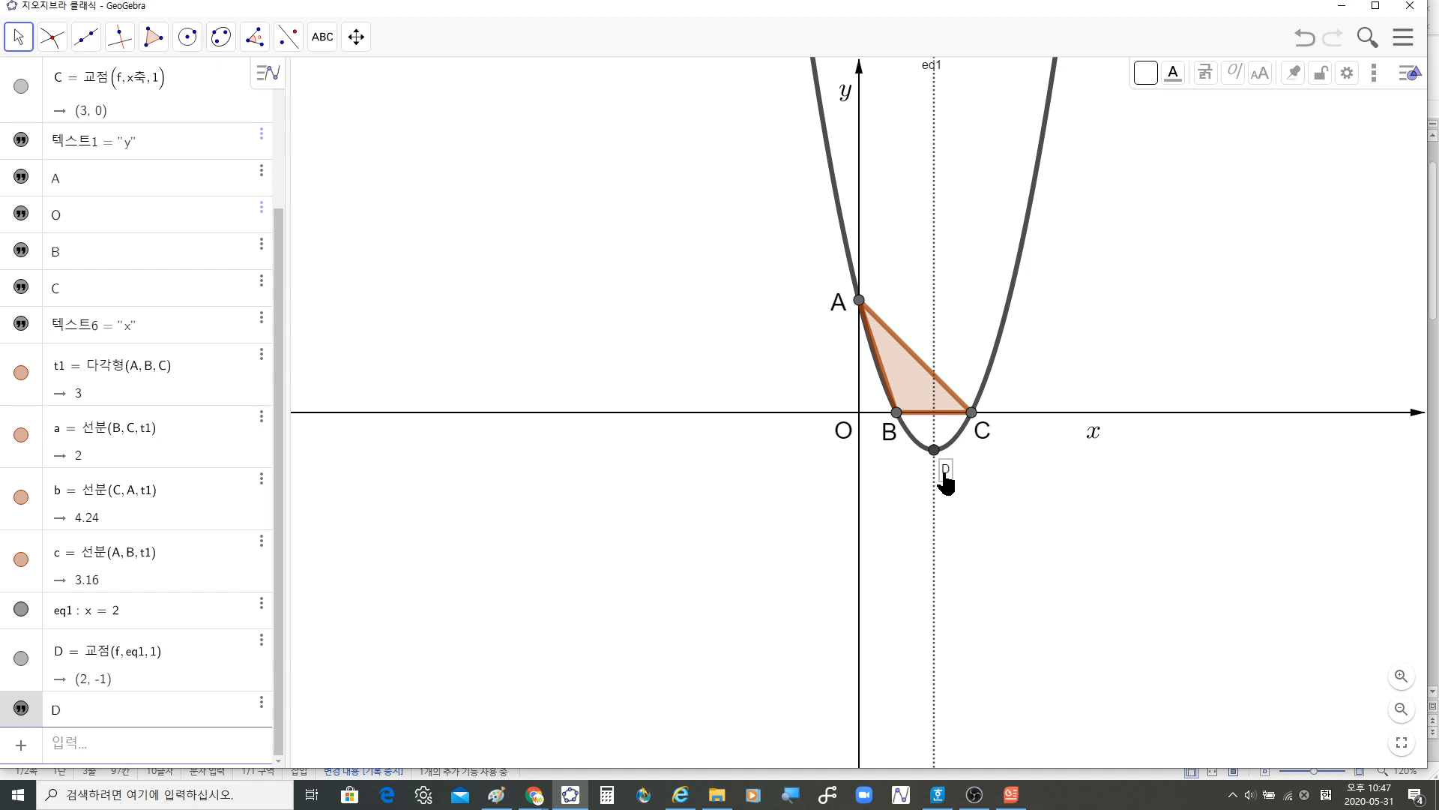
click(1348, 77)
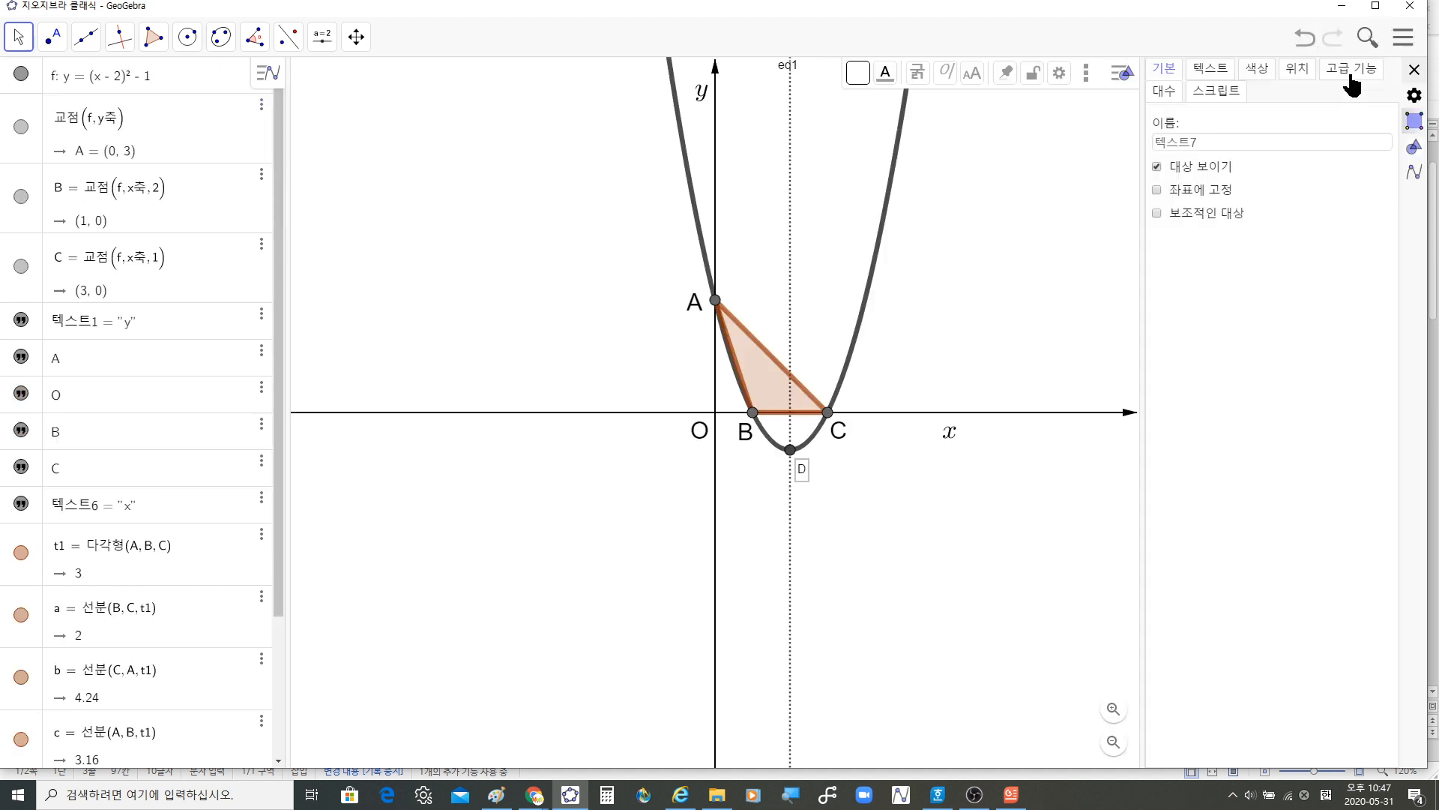
click(1211, 75)
click(1257, 124)
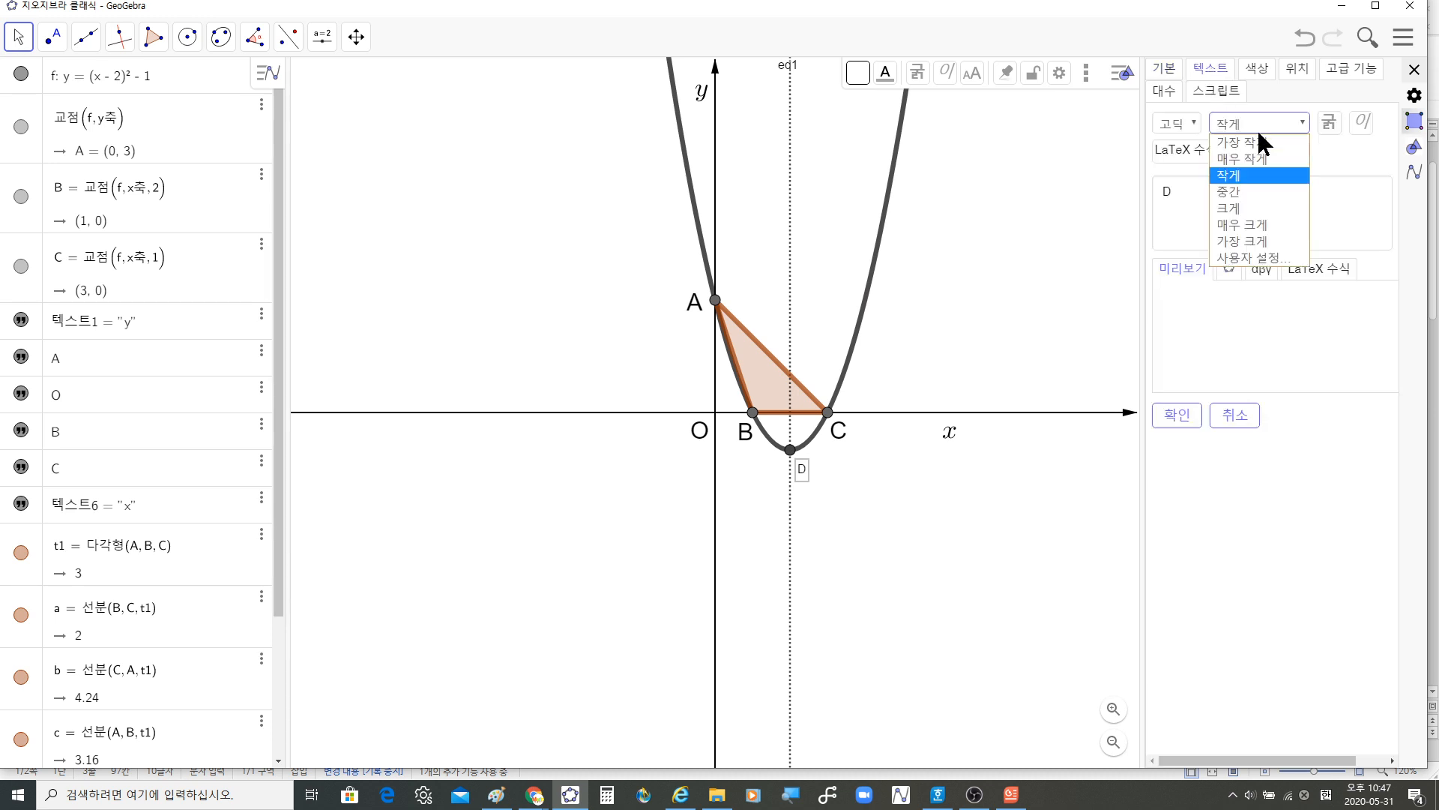
click(1267, 215)
click(1176, 417)
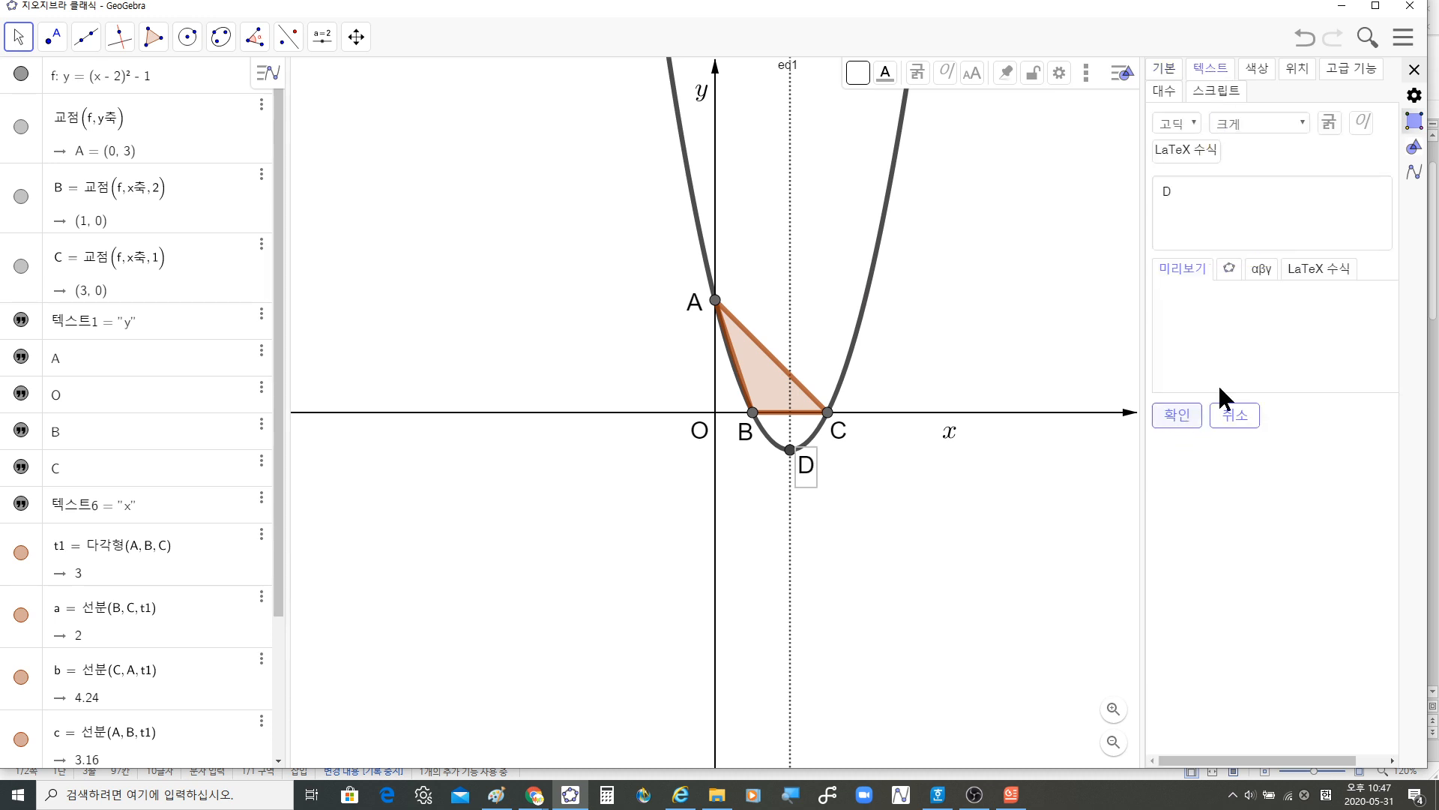
Step: Close the text properties, shrink the graph window to roughly half the screen width and move it over the middle of the document
click(1415, 69)
click(1147, 345)
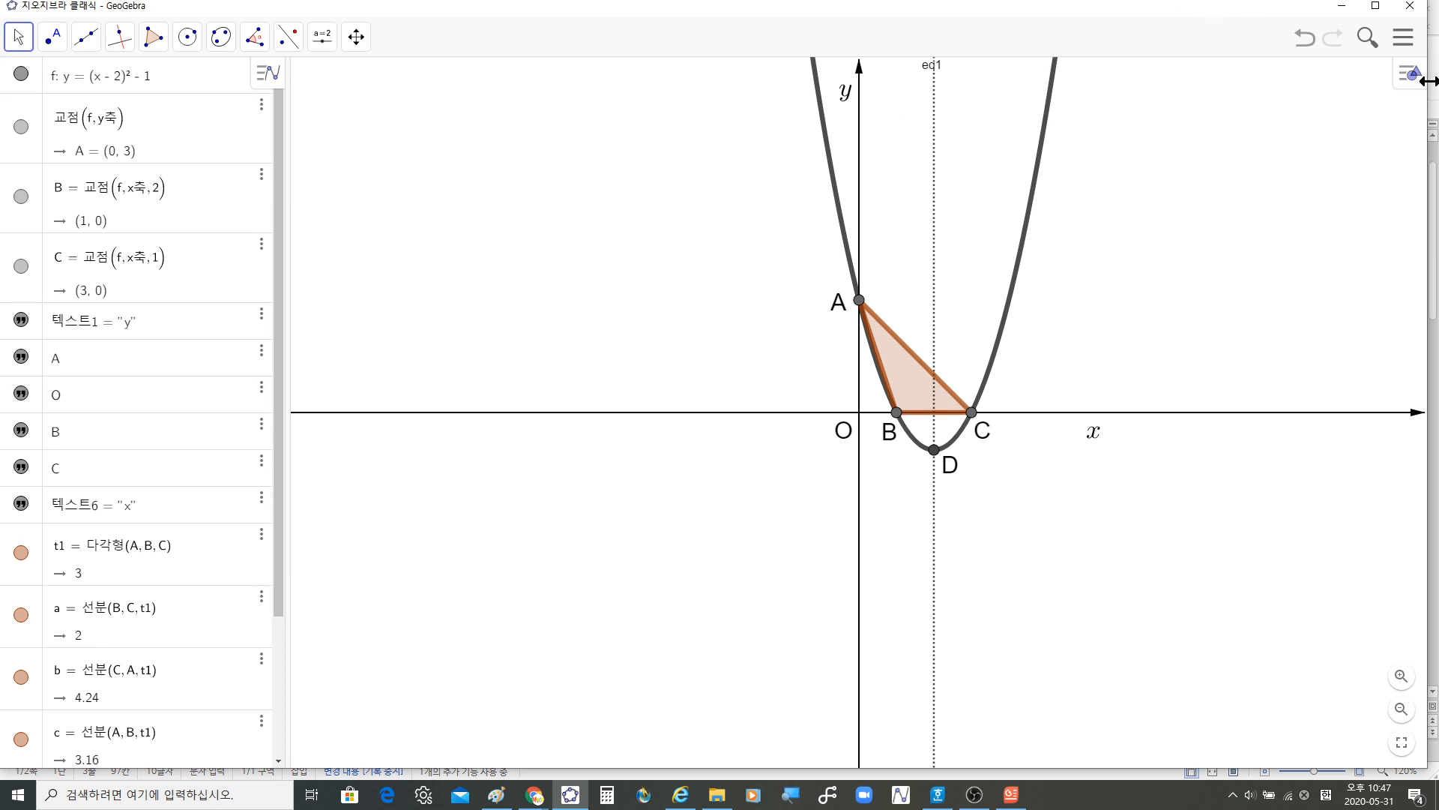
drag(1428, 85, 921, 239)
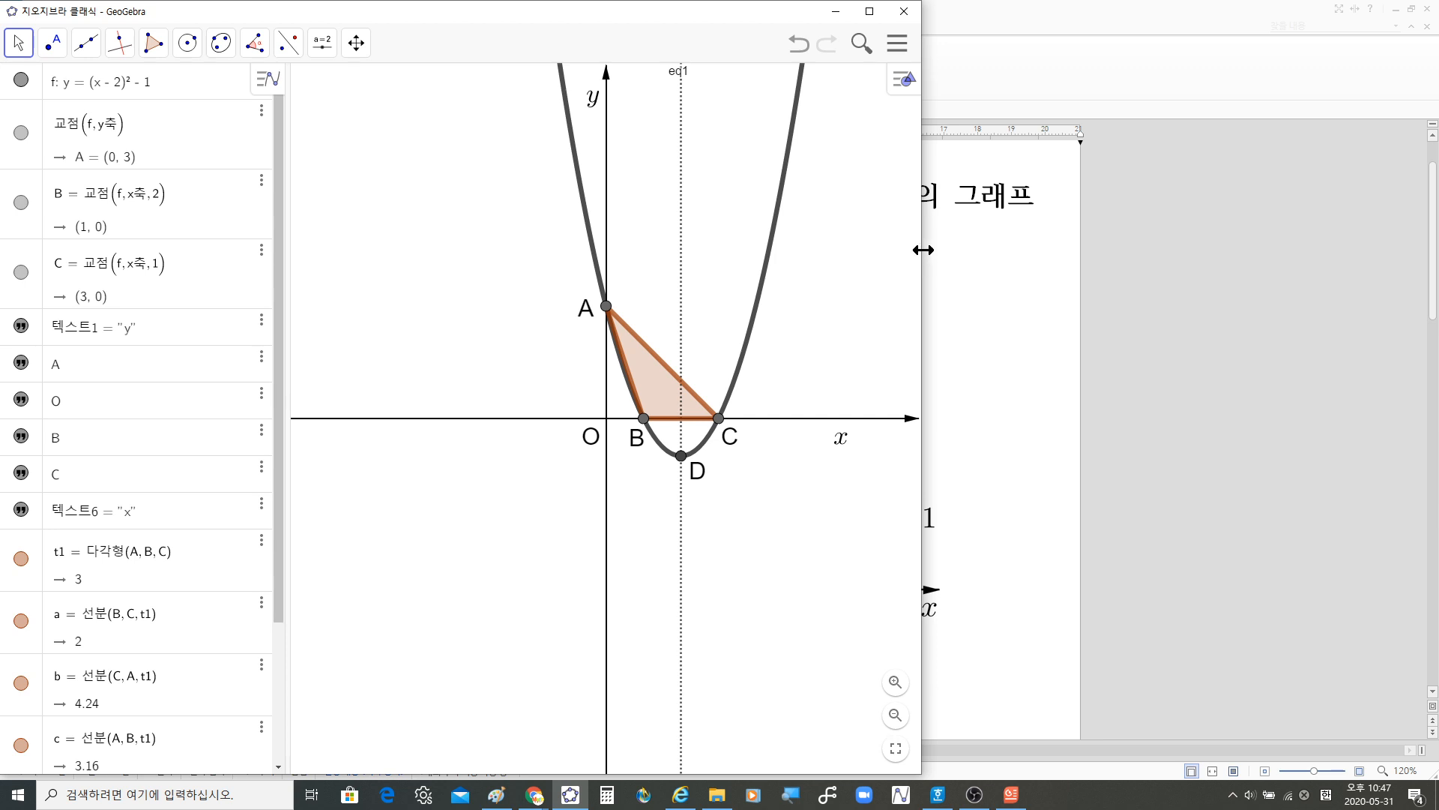
drag(923, 250, 605, 314)
drag(760, 332, 663, 338)
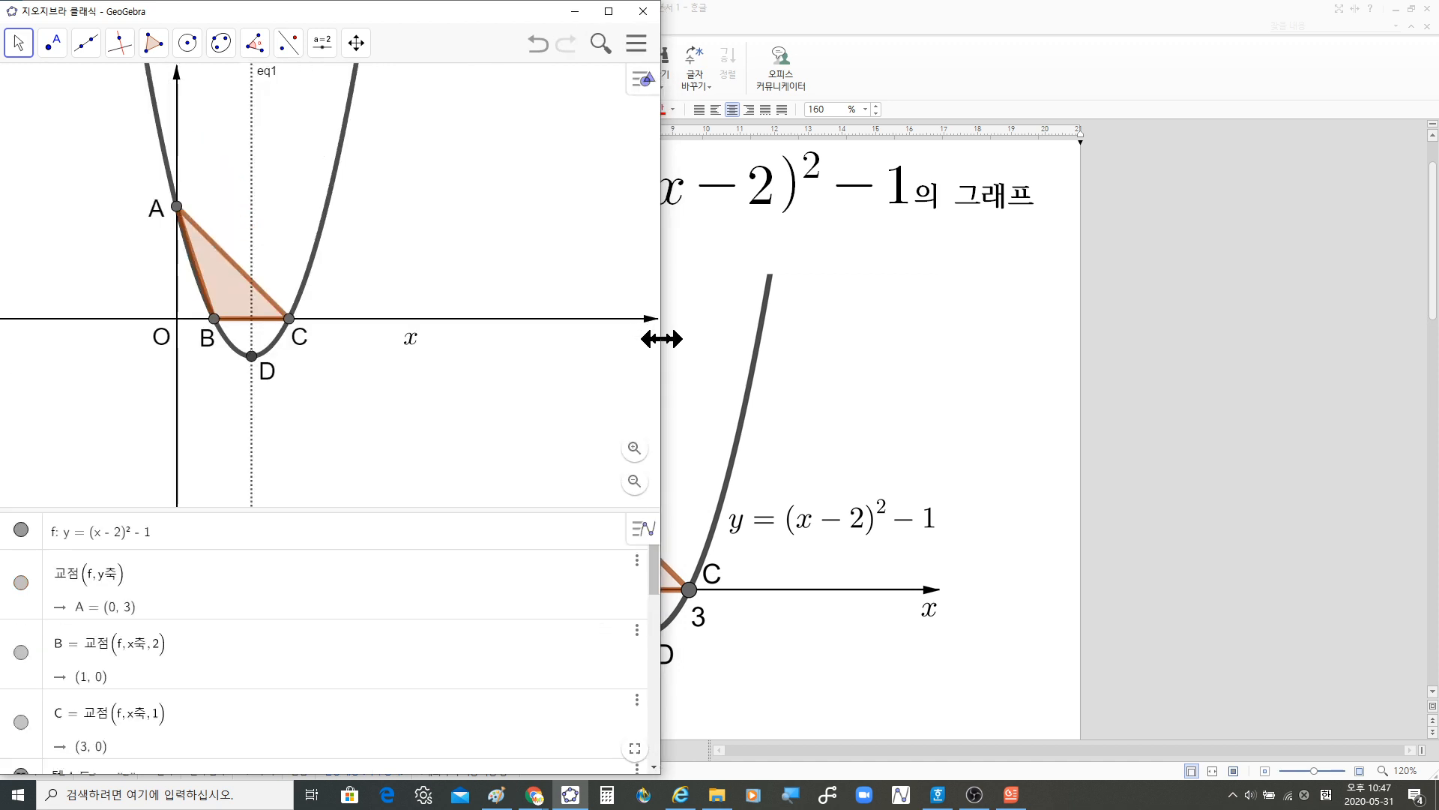
drag(462, 16, 815, 42)
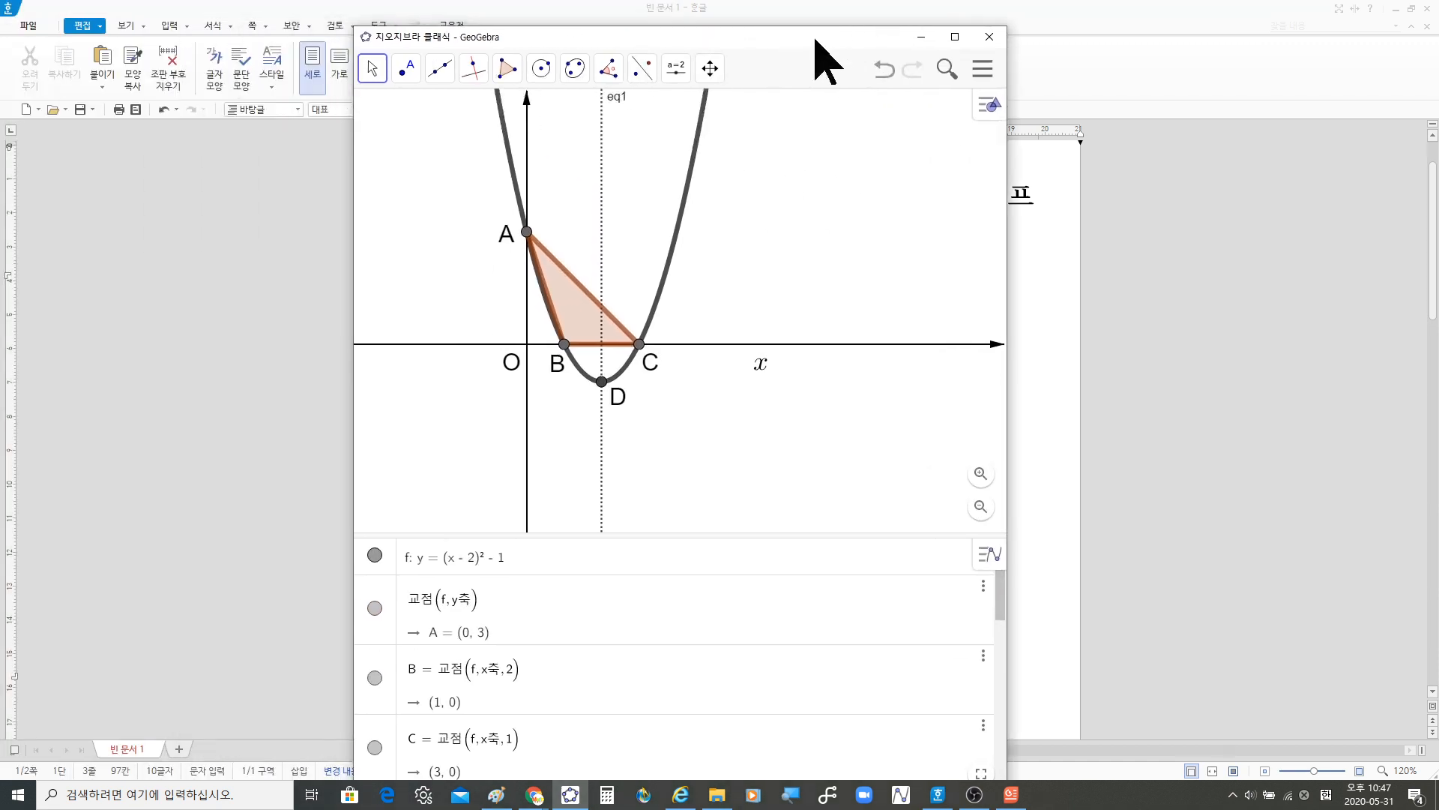
click(953, 37)
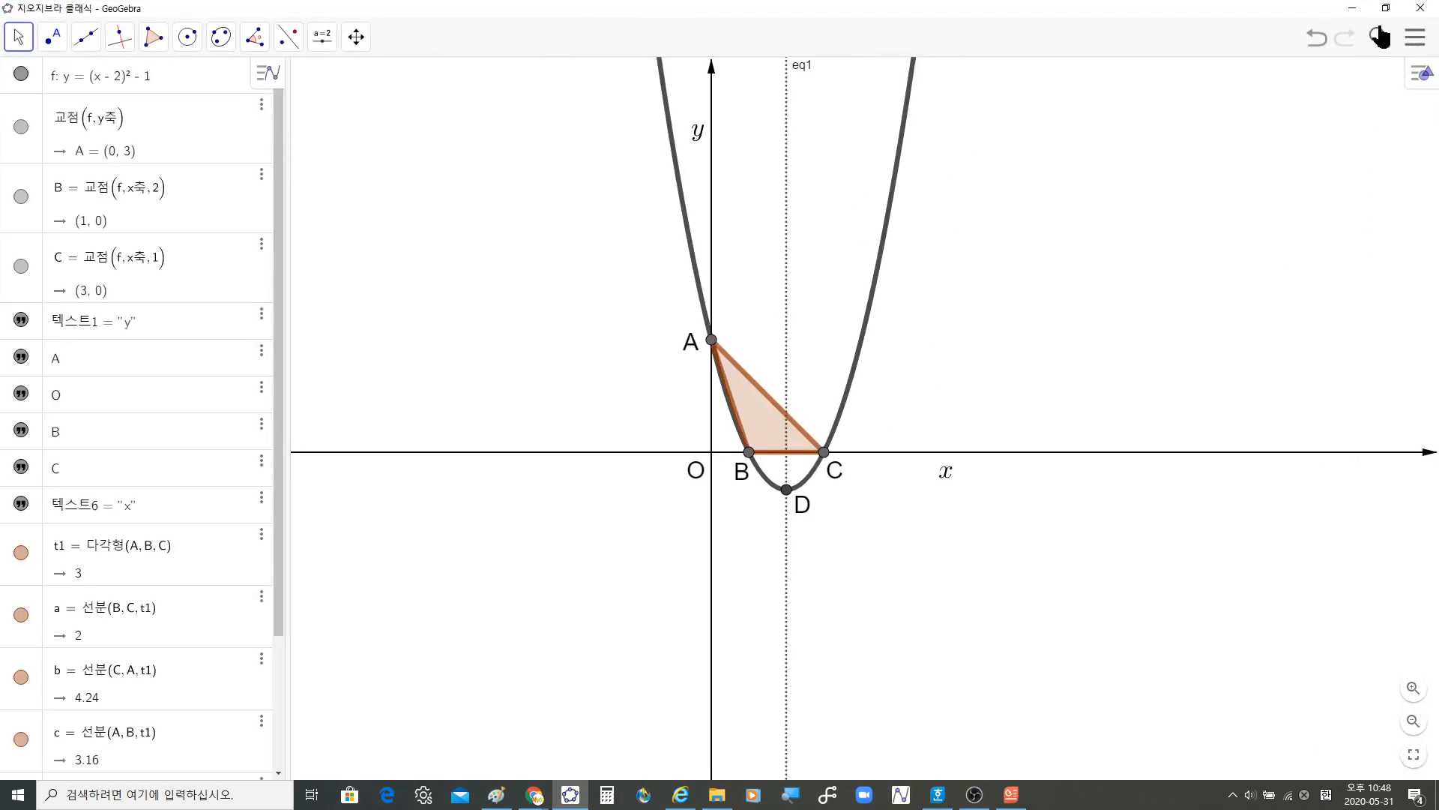
click(1389, 8)
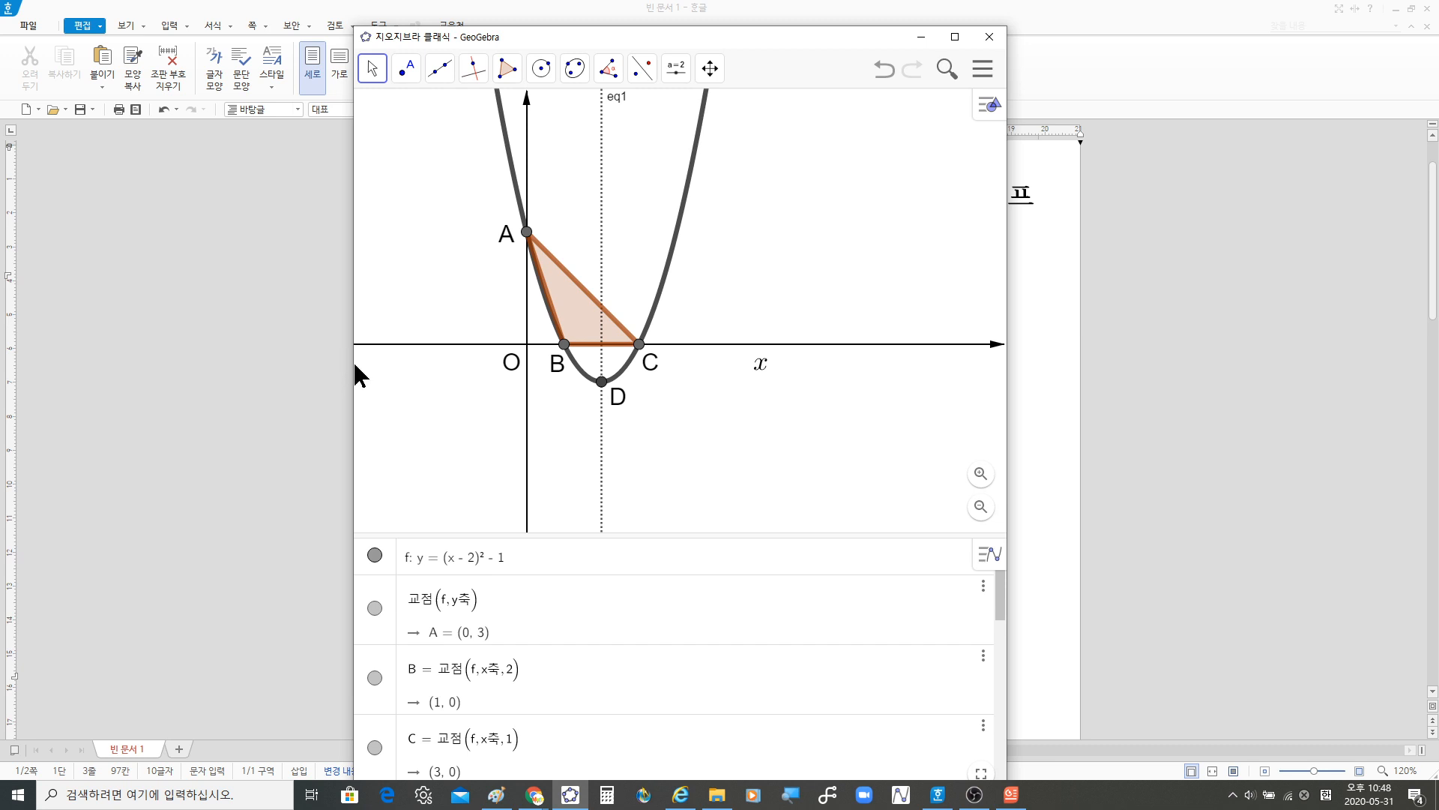
drag(856, 559, 359, 199)
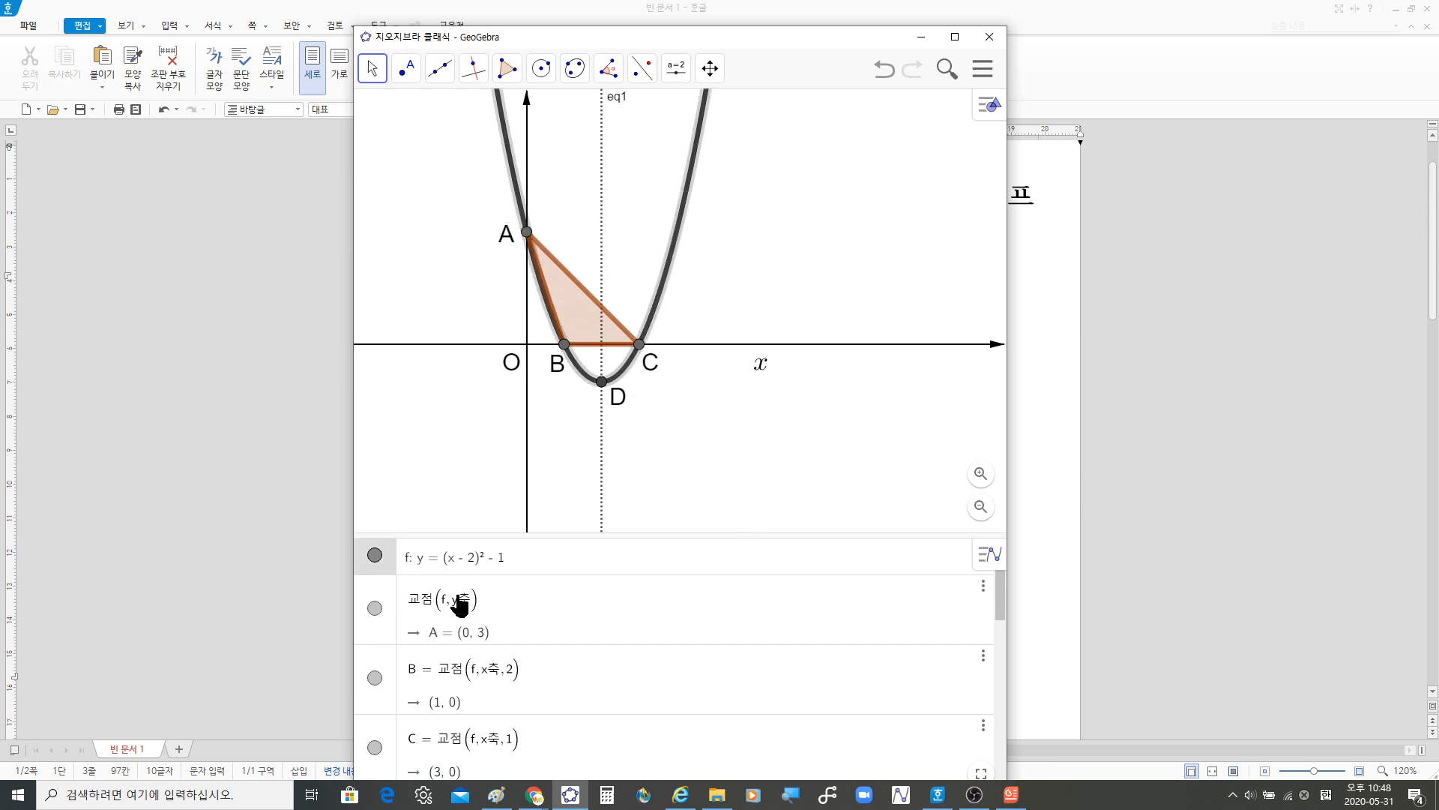
click(953, 38)
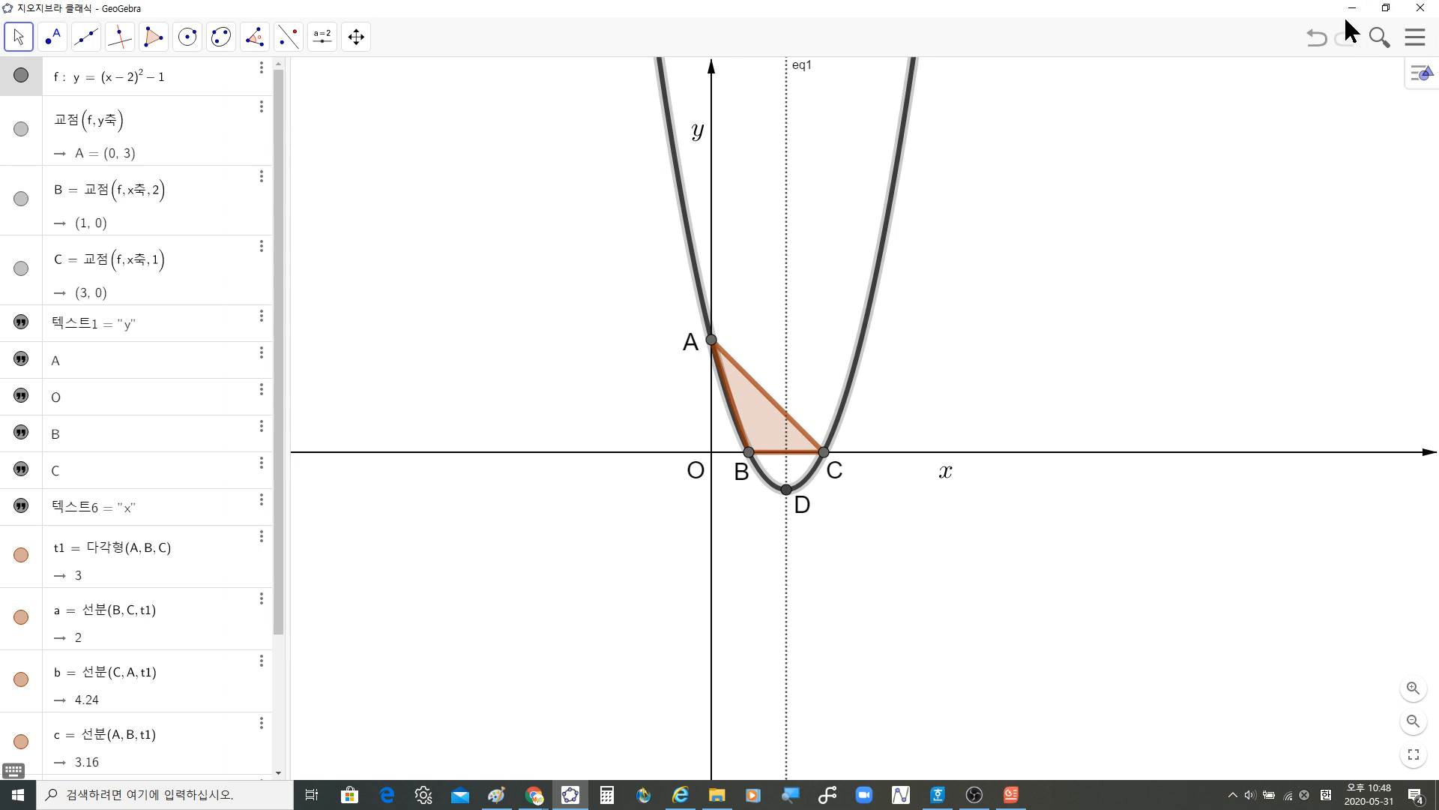
click(1386, 9)
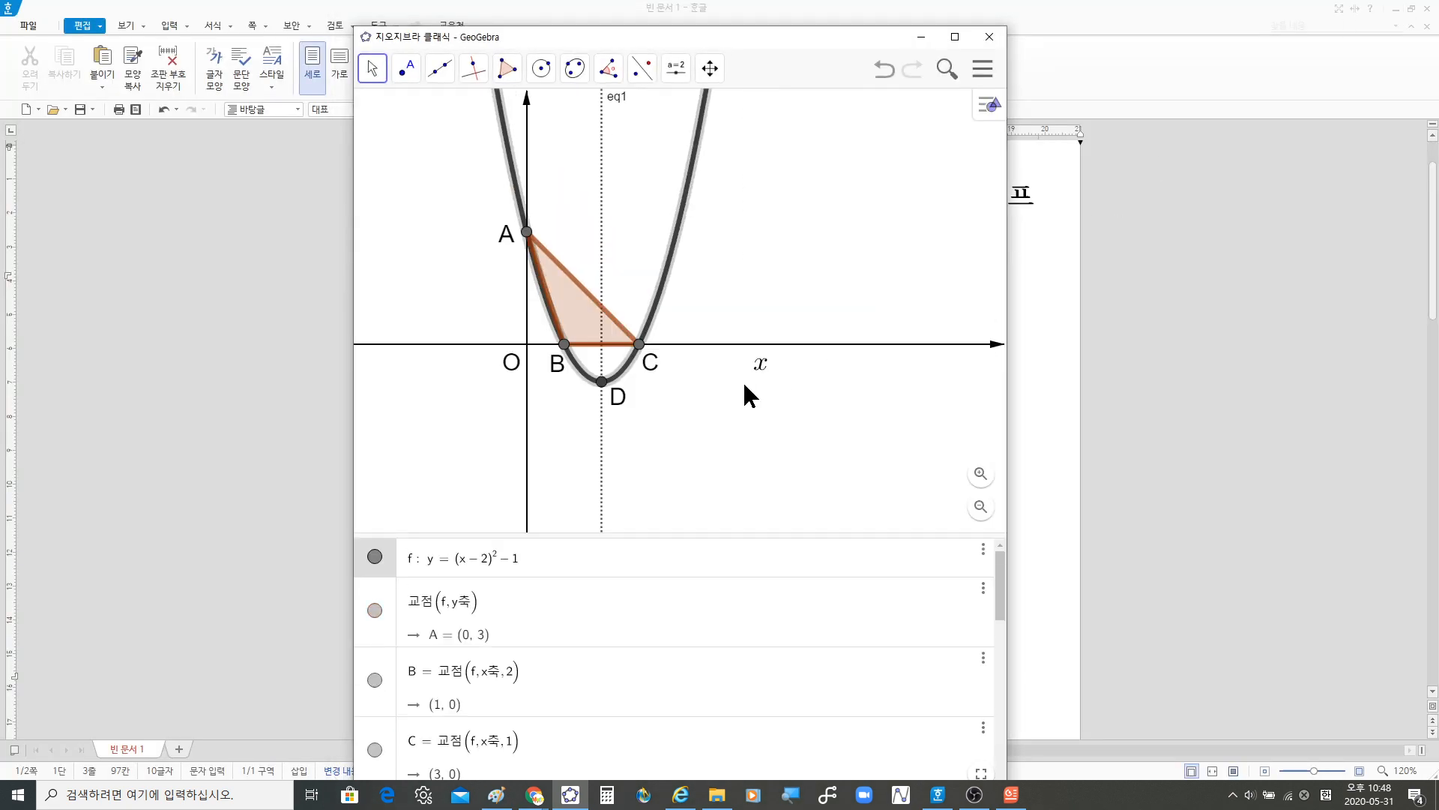
Step: Zoom the graph out slightly and resize the window to a compact size with the algebra list and the graph side by side
scroll(795, 517, down, 2)
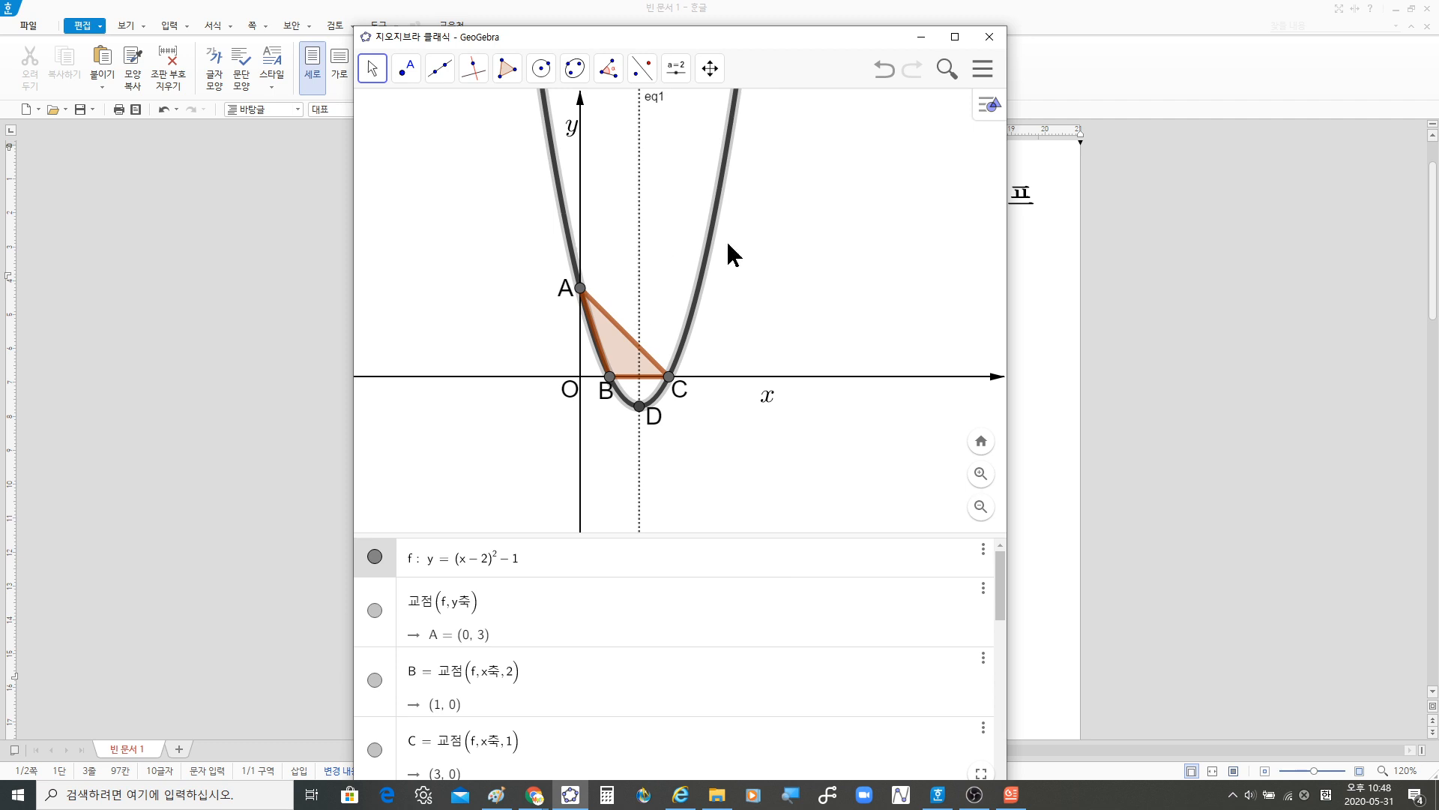
drag(1007, 146, 1221, 161)
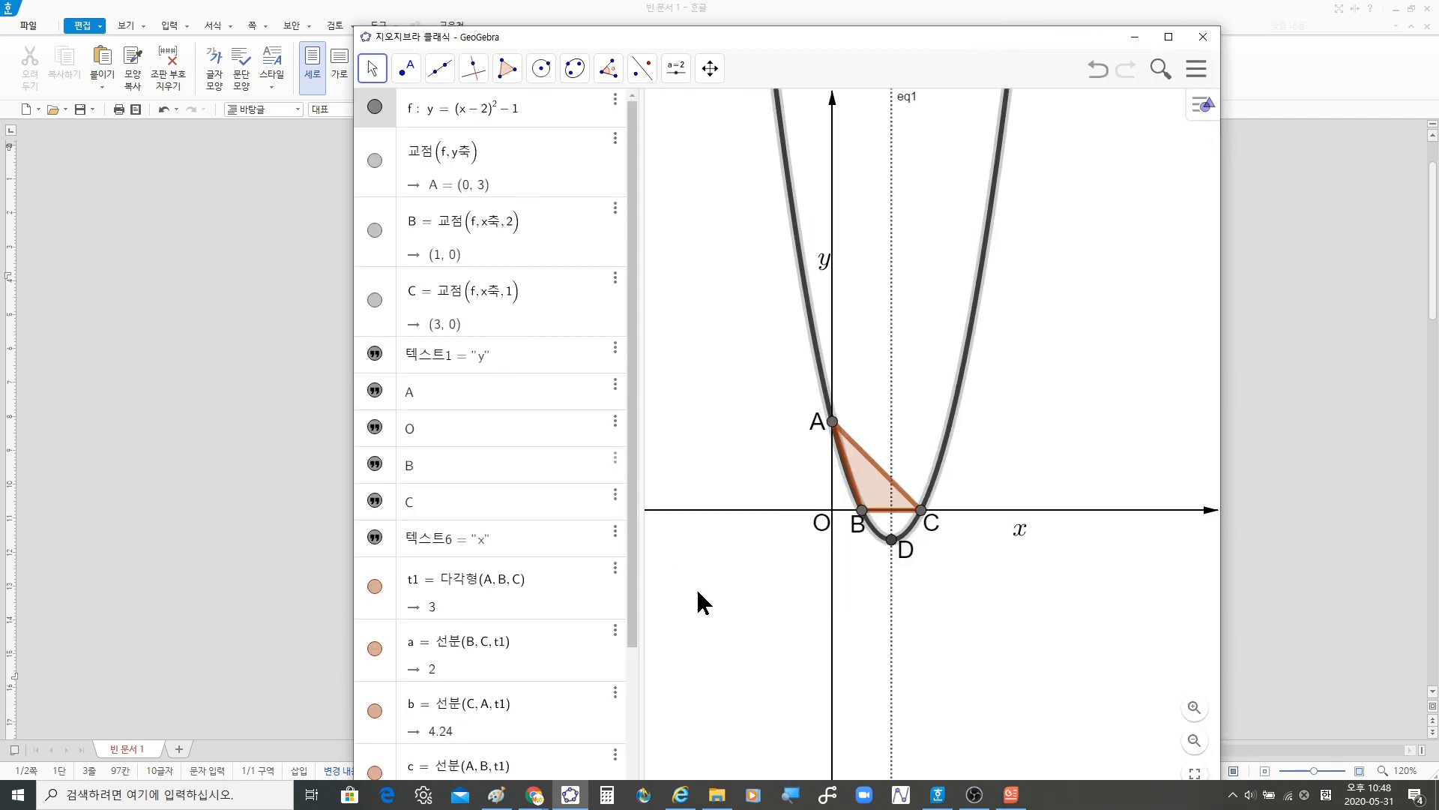
drag(868, 43, 870, 24)
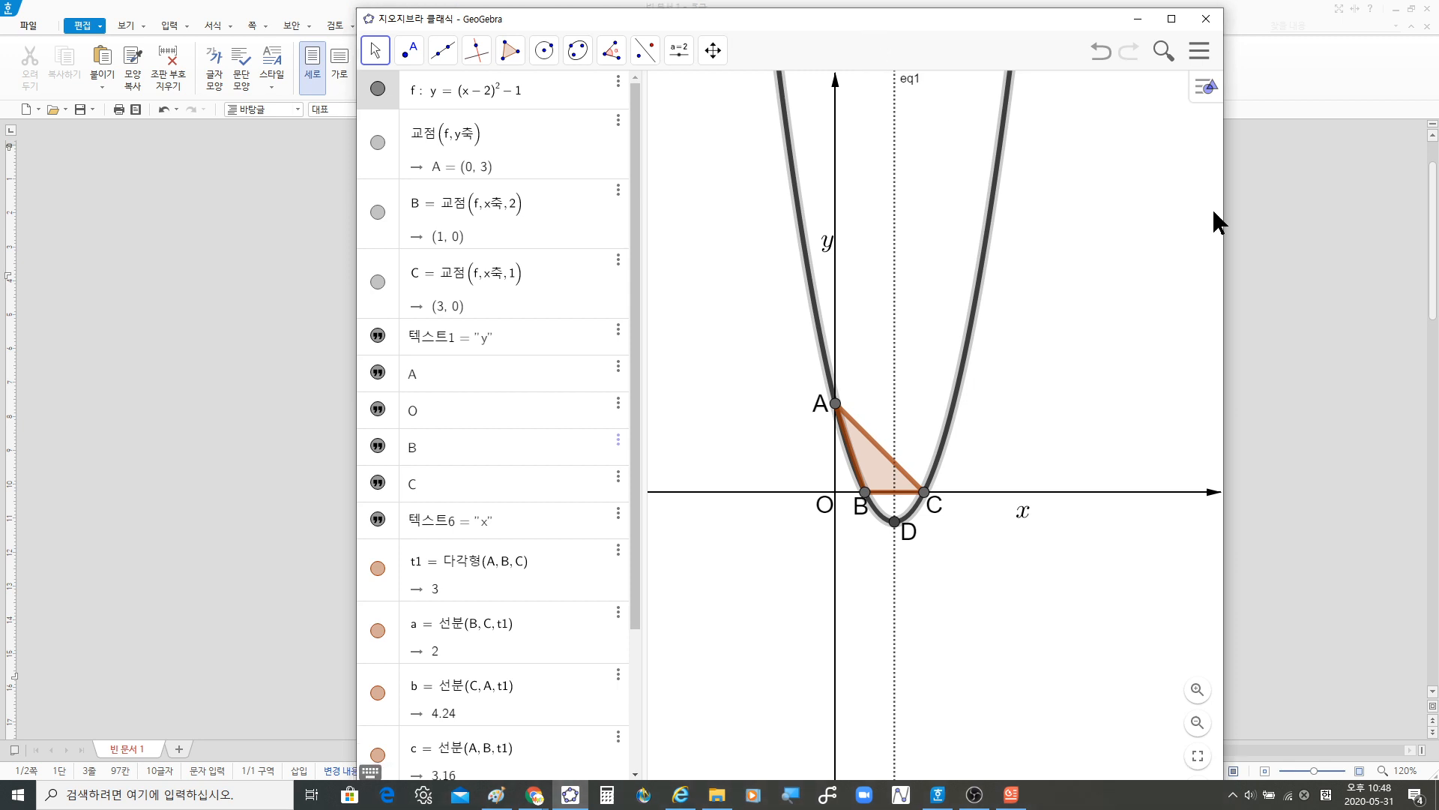
drag(1221, 218, 1099, 241)
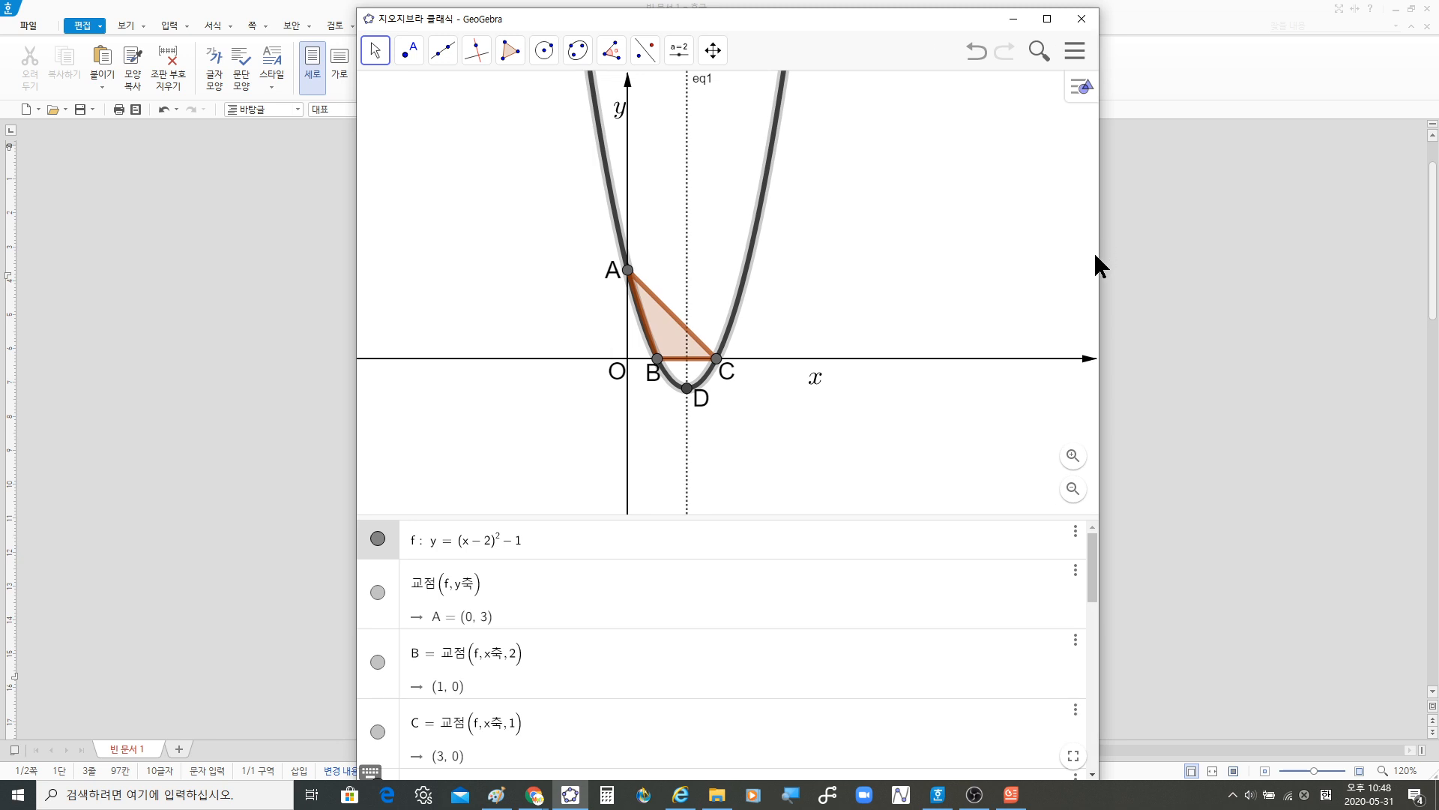
drag(1101, 257, 1162, 262)
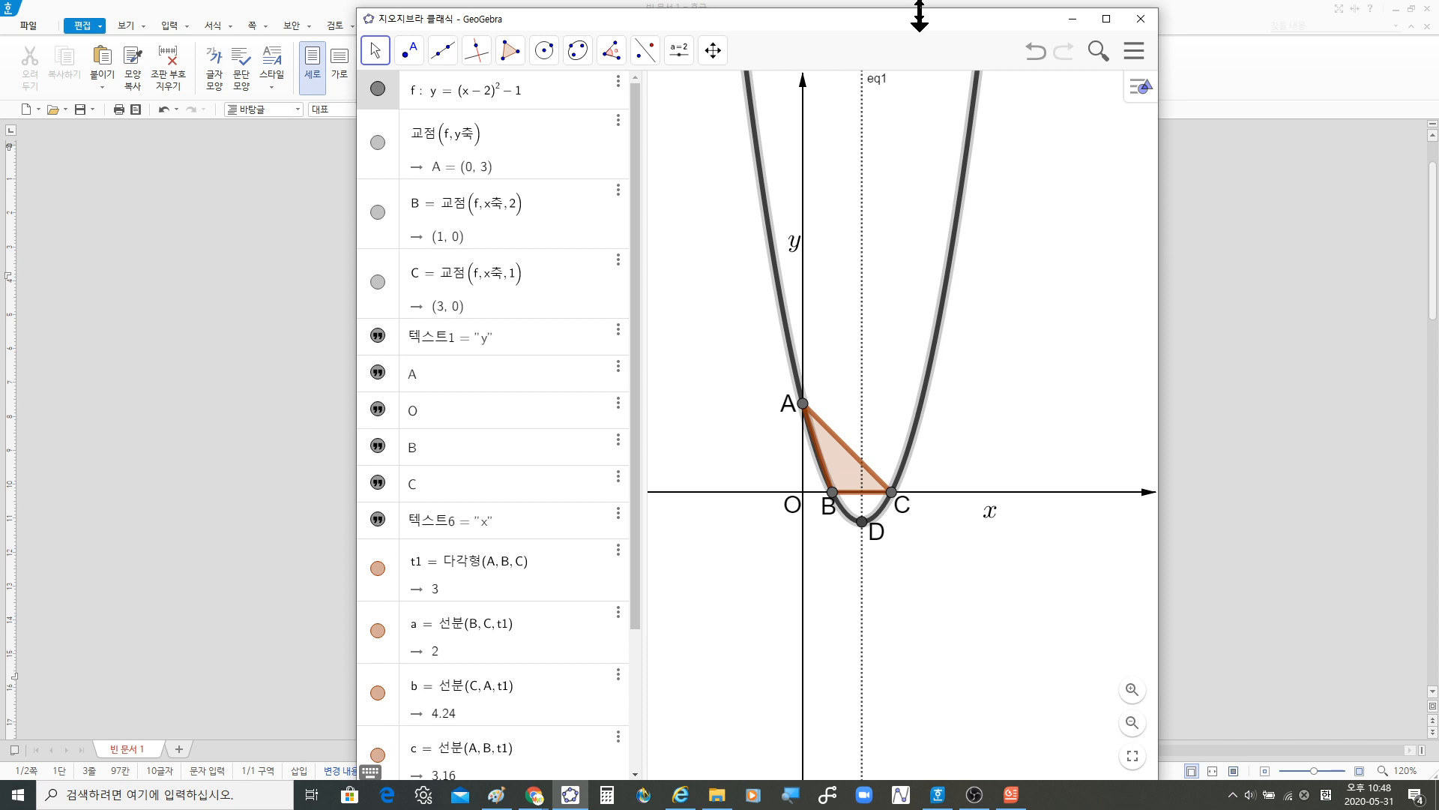
drag(919, 13, 871, 137)
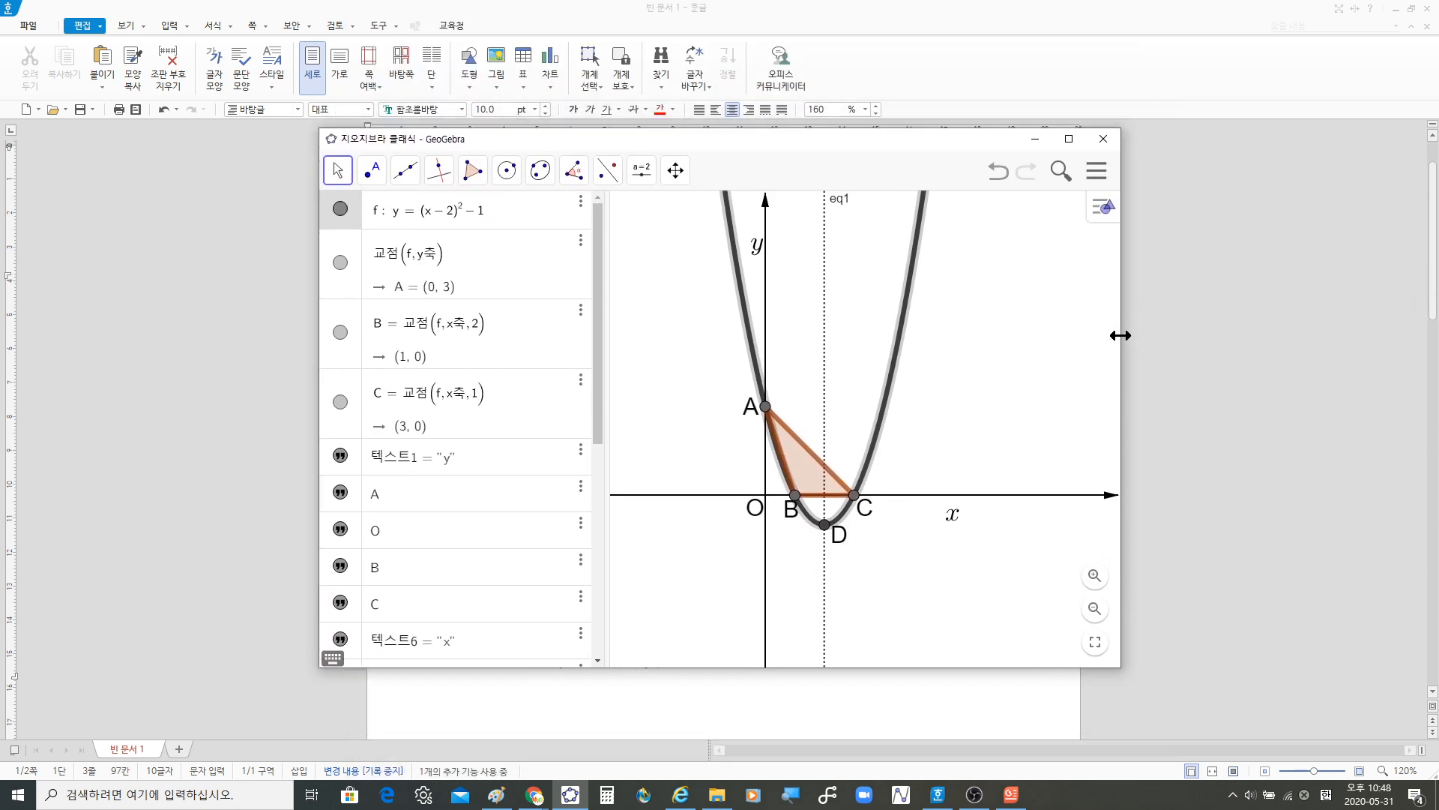
click(1031, 421)
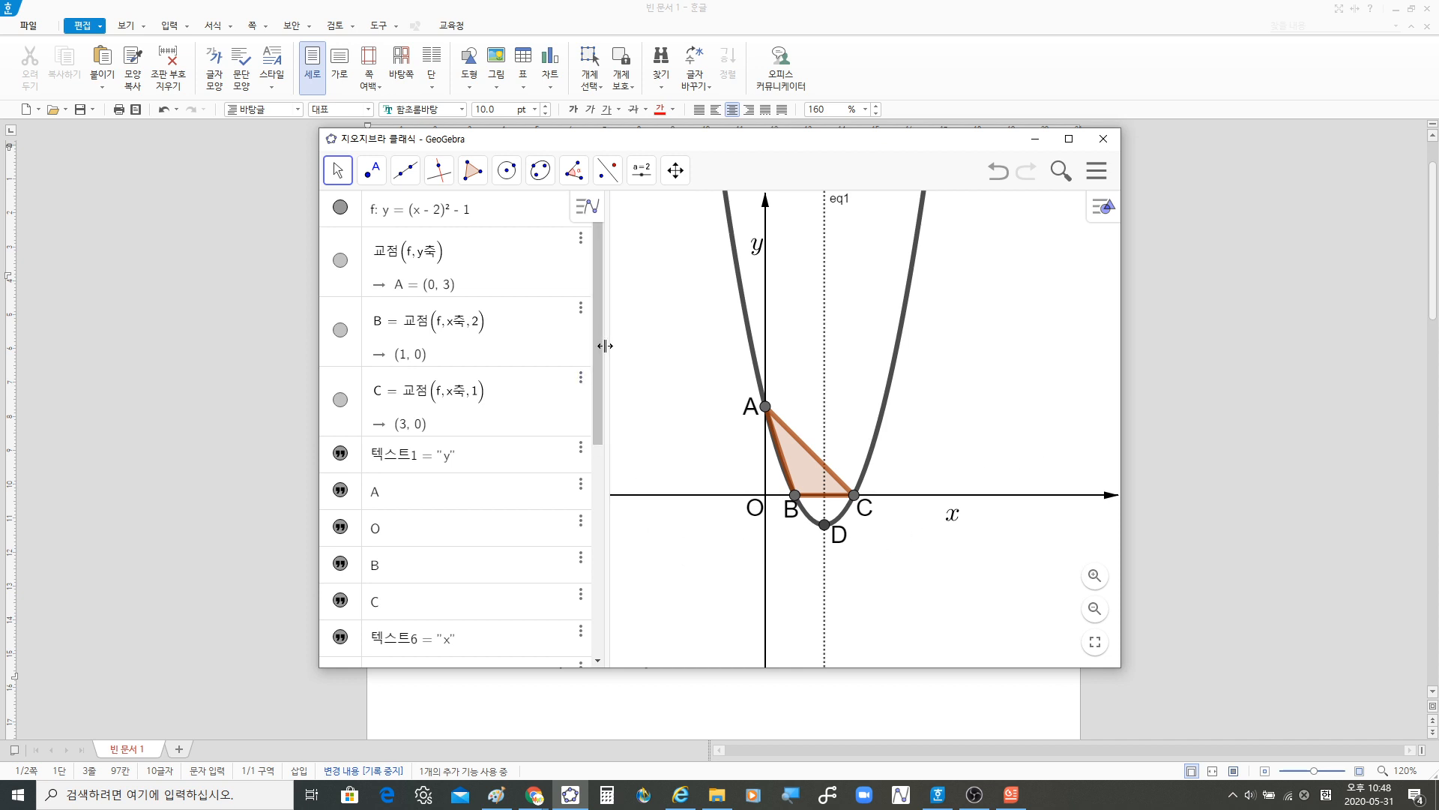
Step: Place the LaTeX formula text "y=(x-2)^2 -1" beside the parabola's right branch with the Text tool
drag(600, 360, 597, 592)
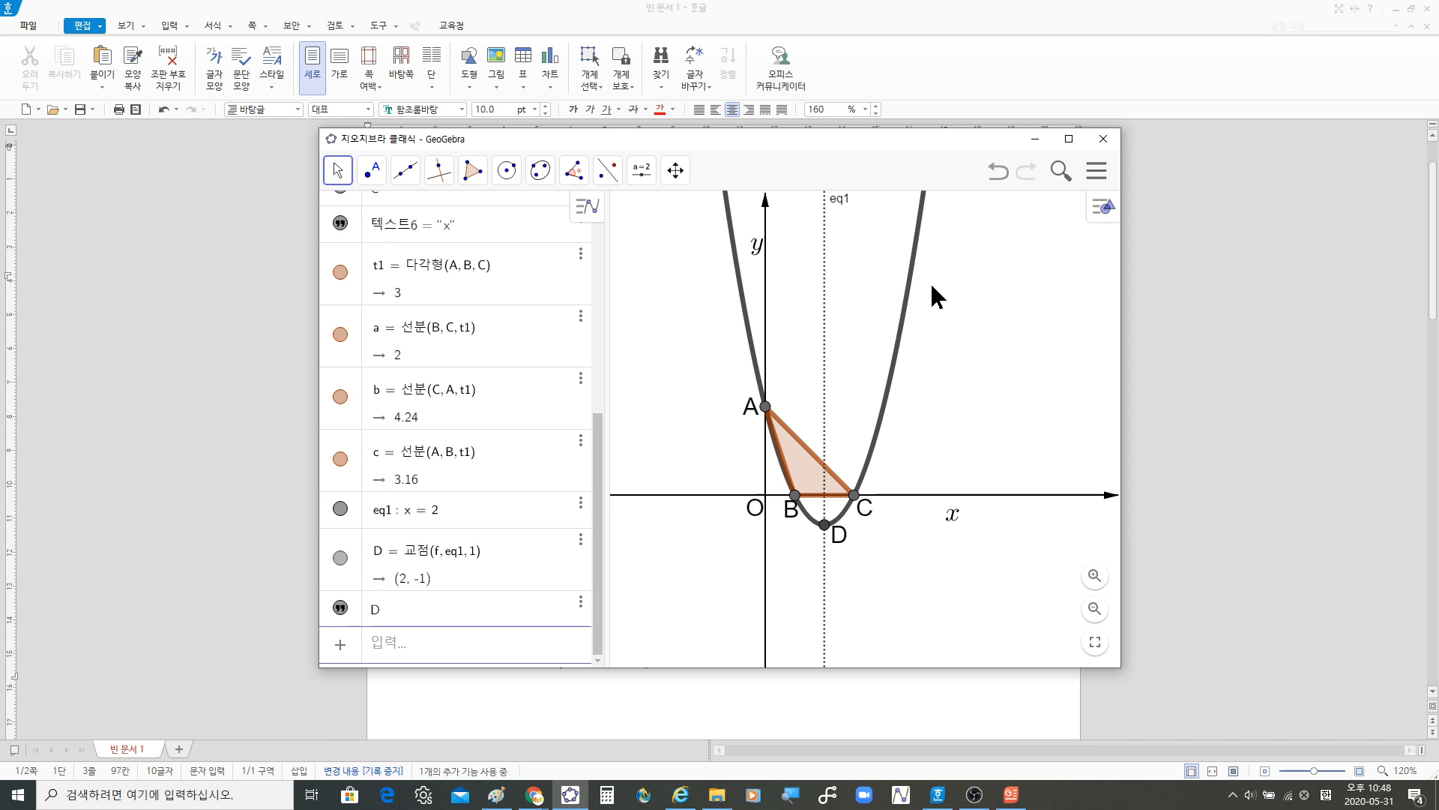
click(645, 172)
click(656, 241)
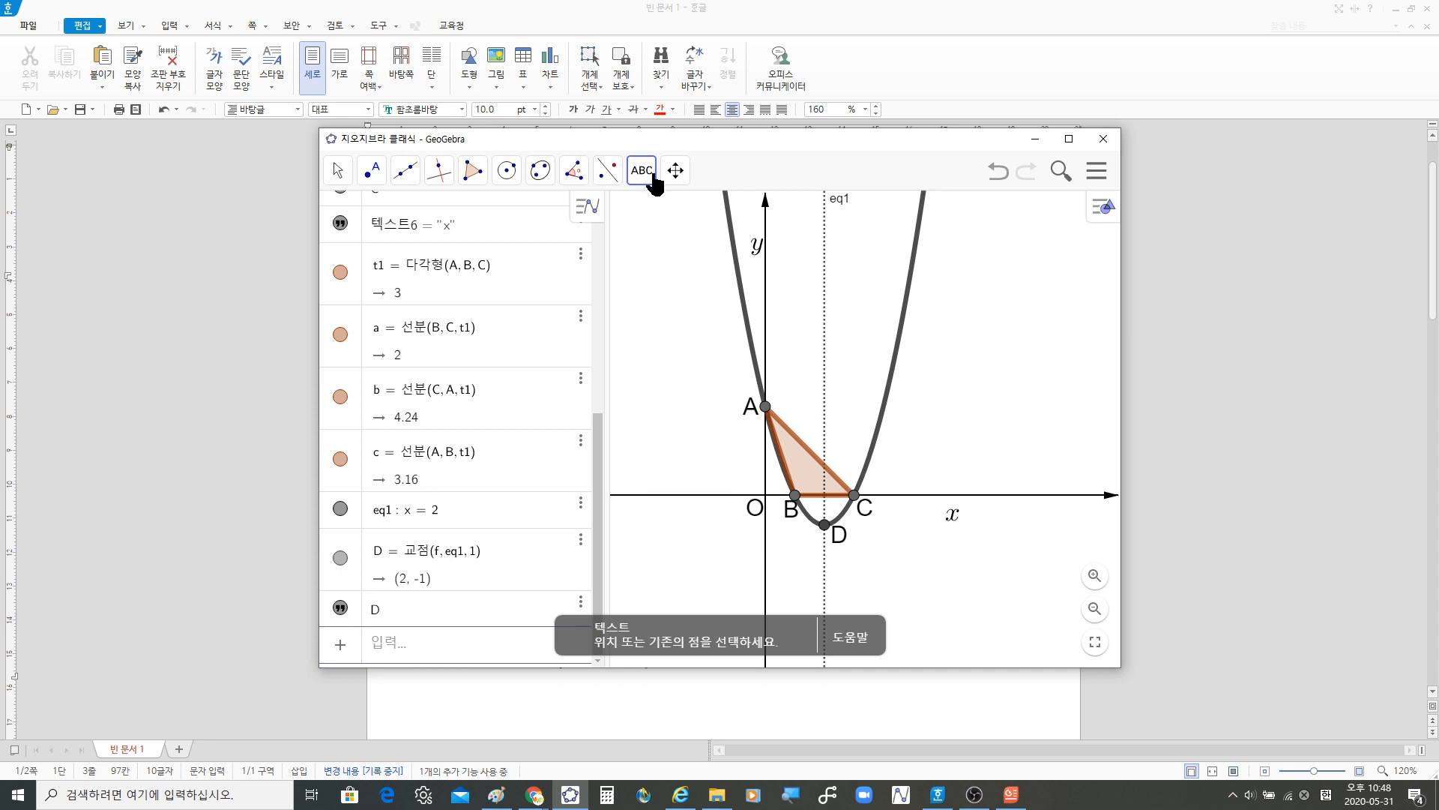
click(916, 300)
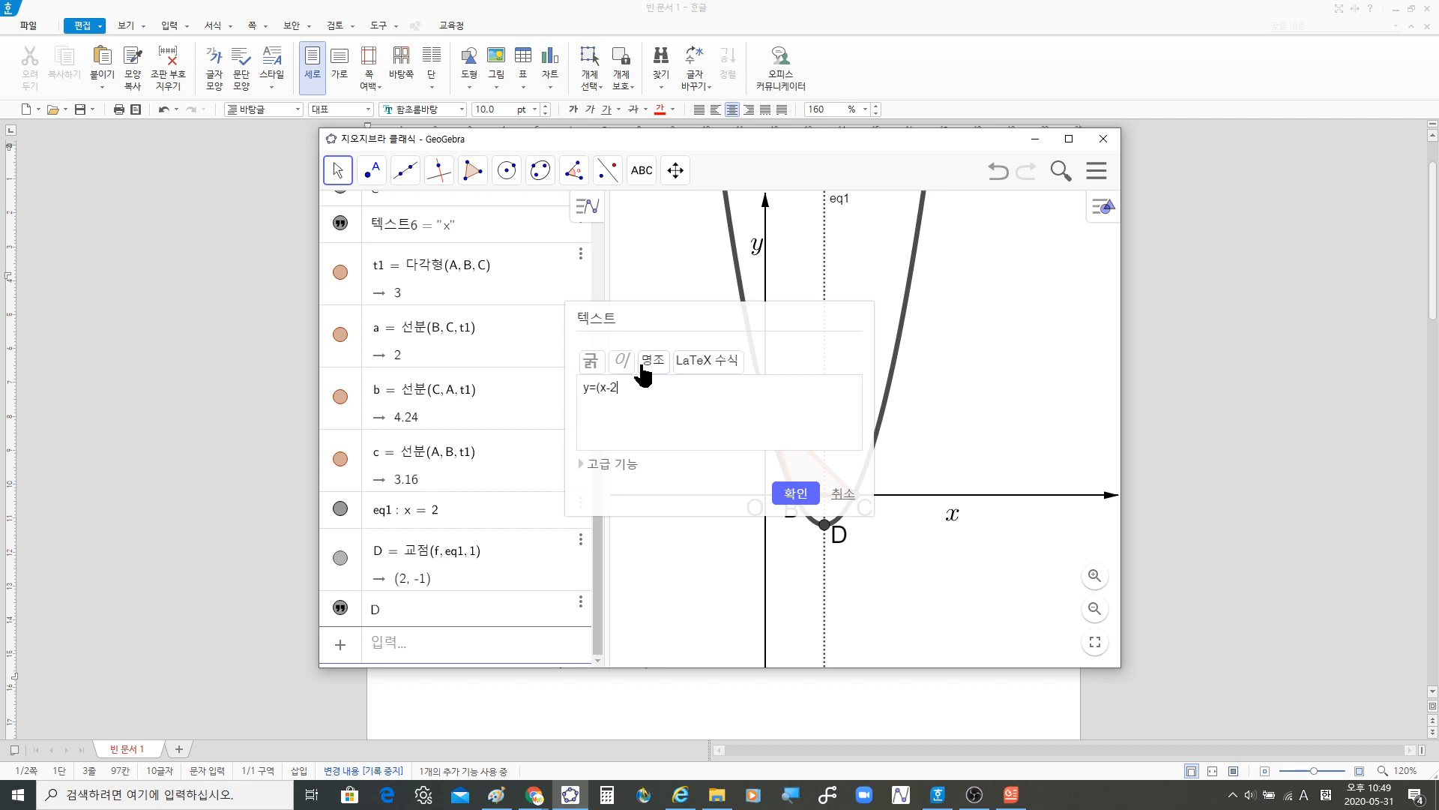
text(^2 -1)
click(725, 364)
click(726, 365)
click(796, 493)
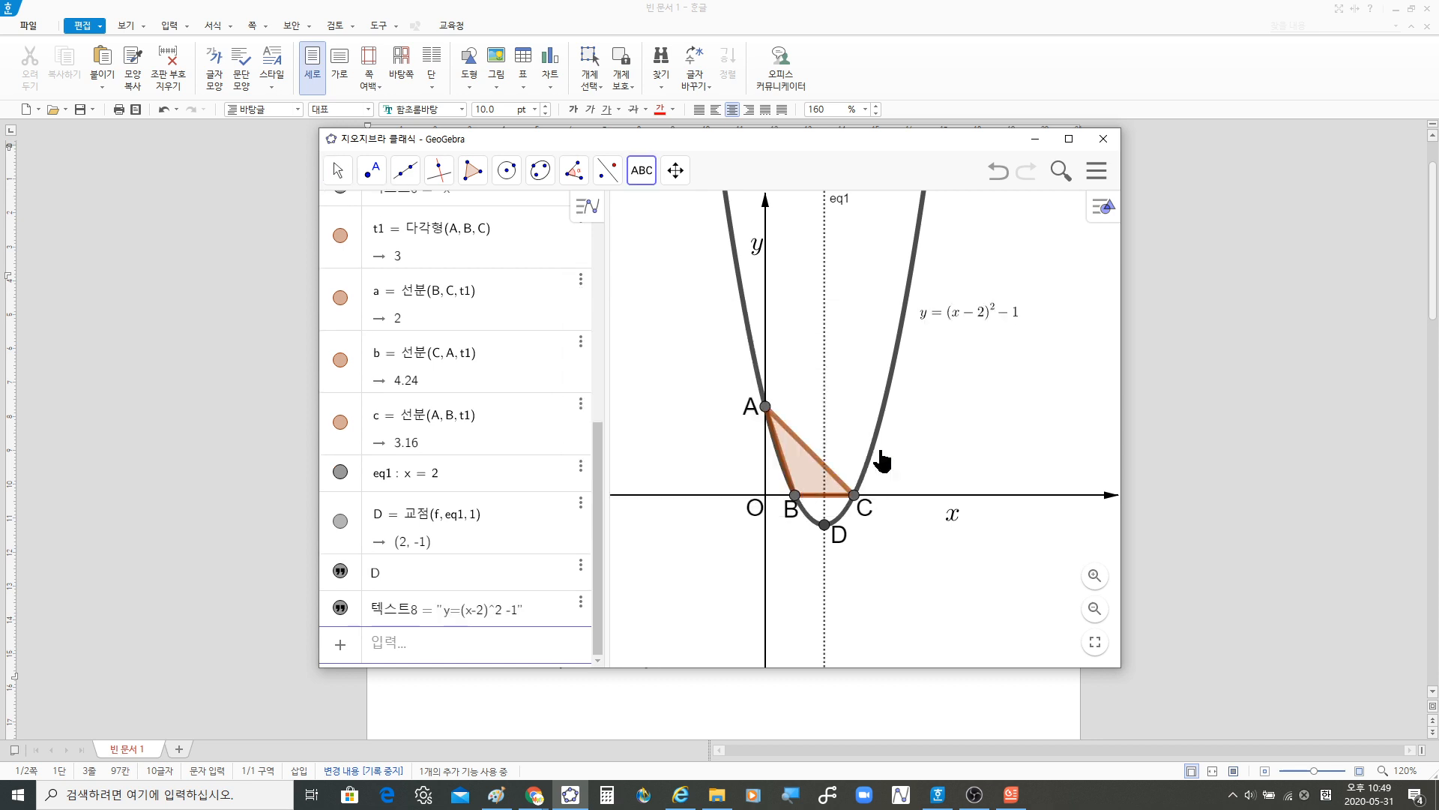
Step: Set the font size of the equation text beside the parabola to large (크게)
double_click(987, 317)
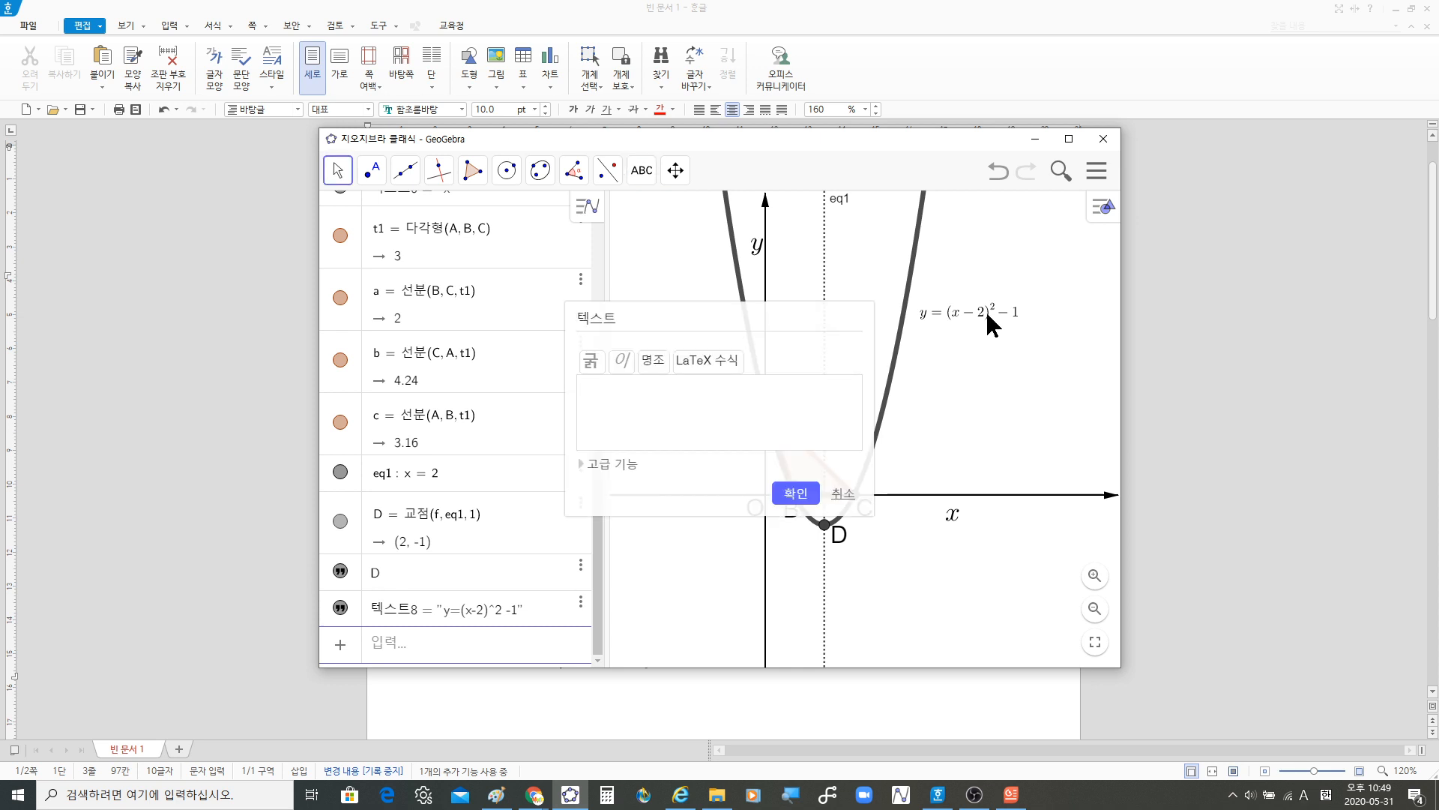
click(844, 493)
click(337, 170)
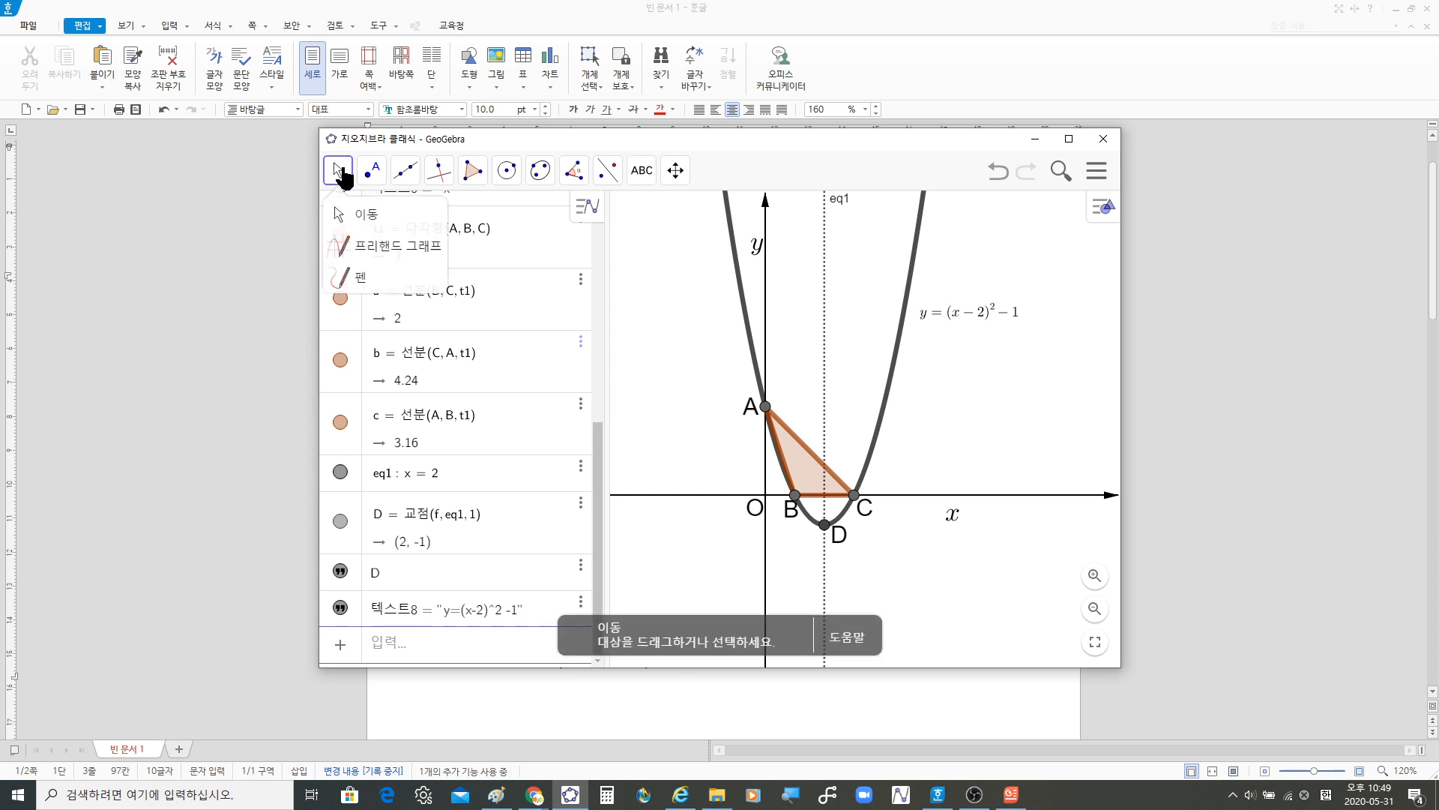
click(956, 318)
click(1094, 225)
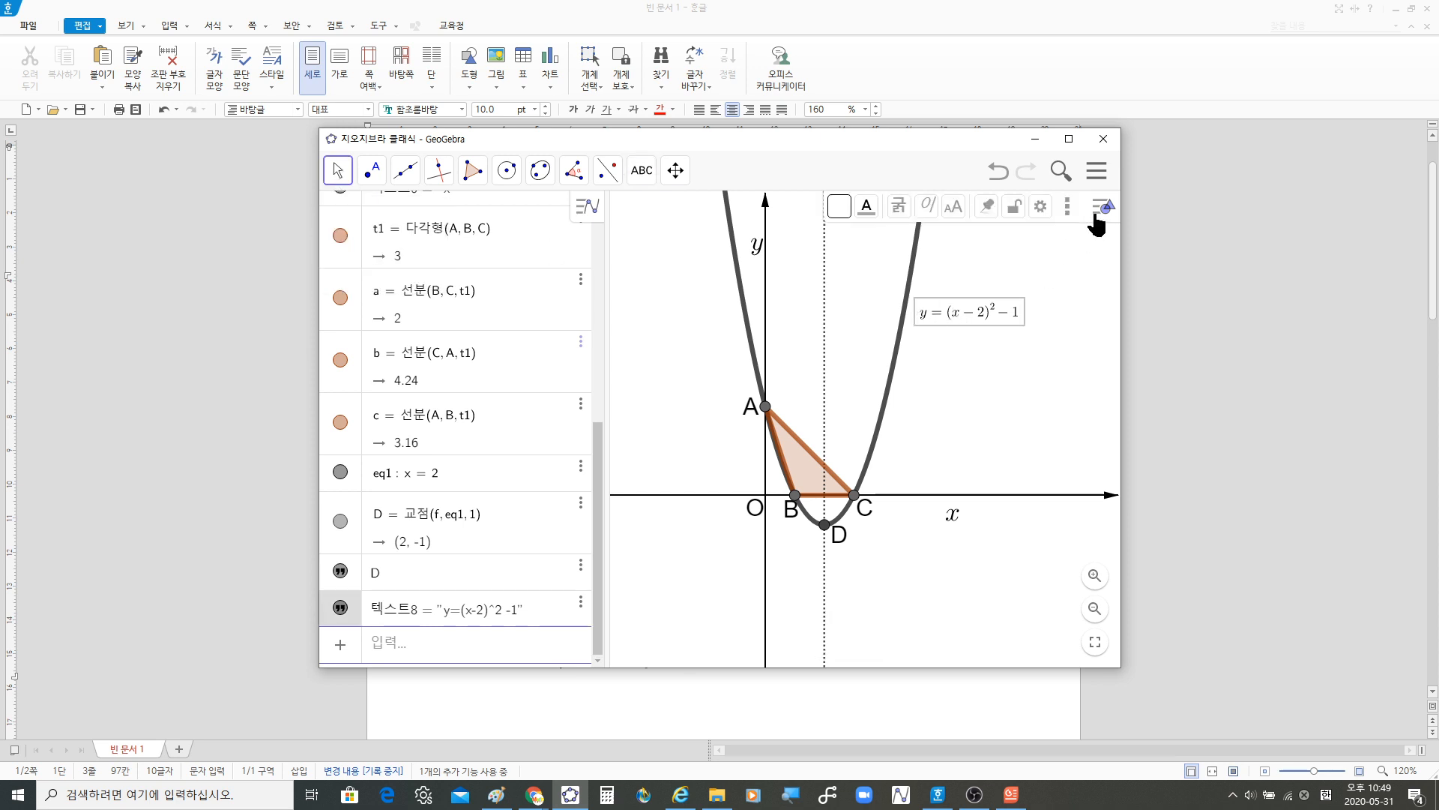
click(1041, 217)
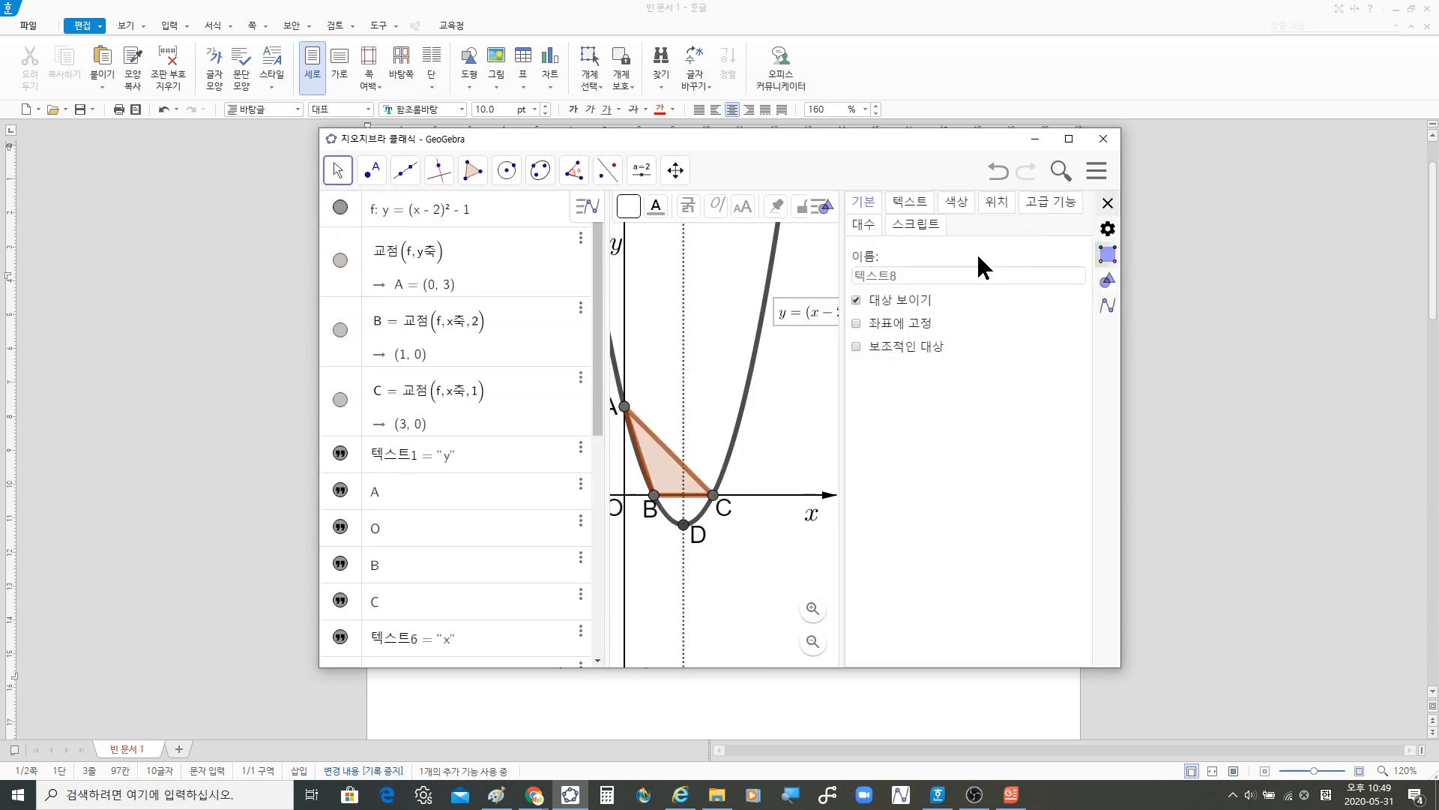
click(909, 201)
click(936, 256)
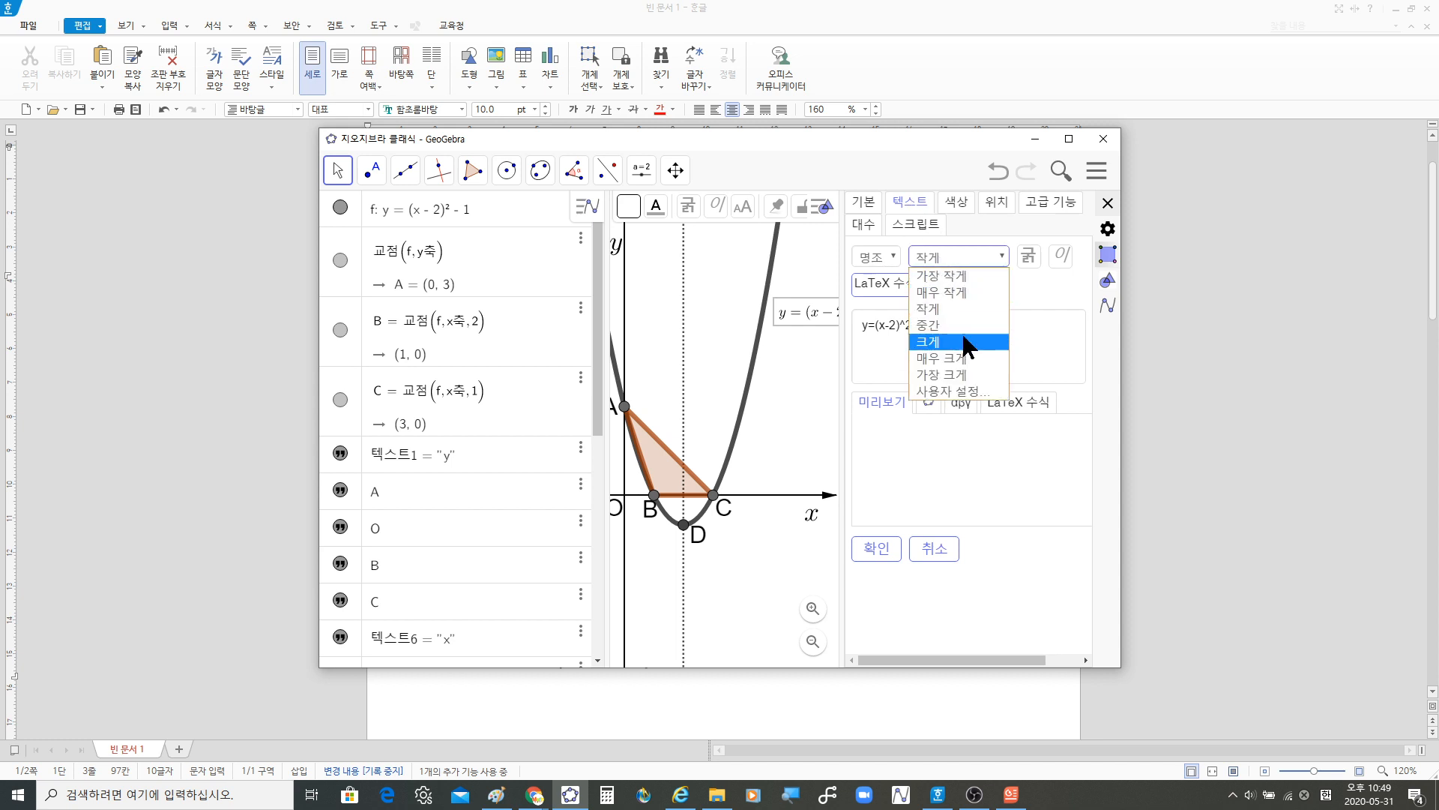
click(968, 346)
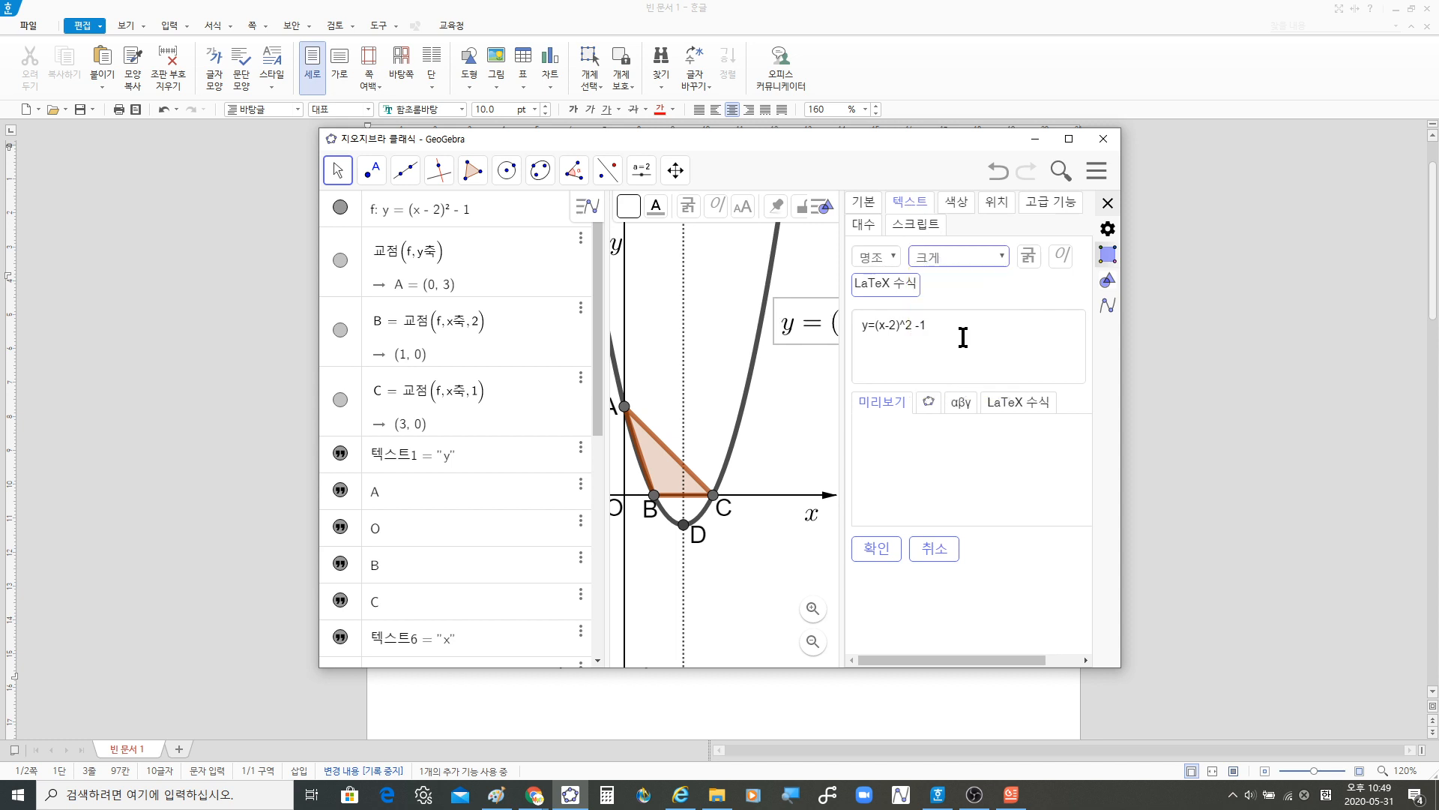
click(1109, 207)
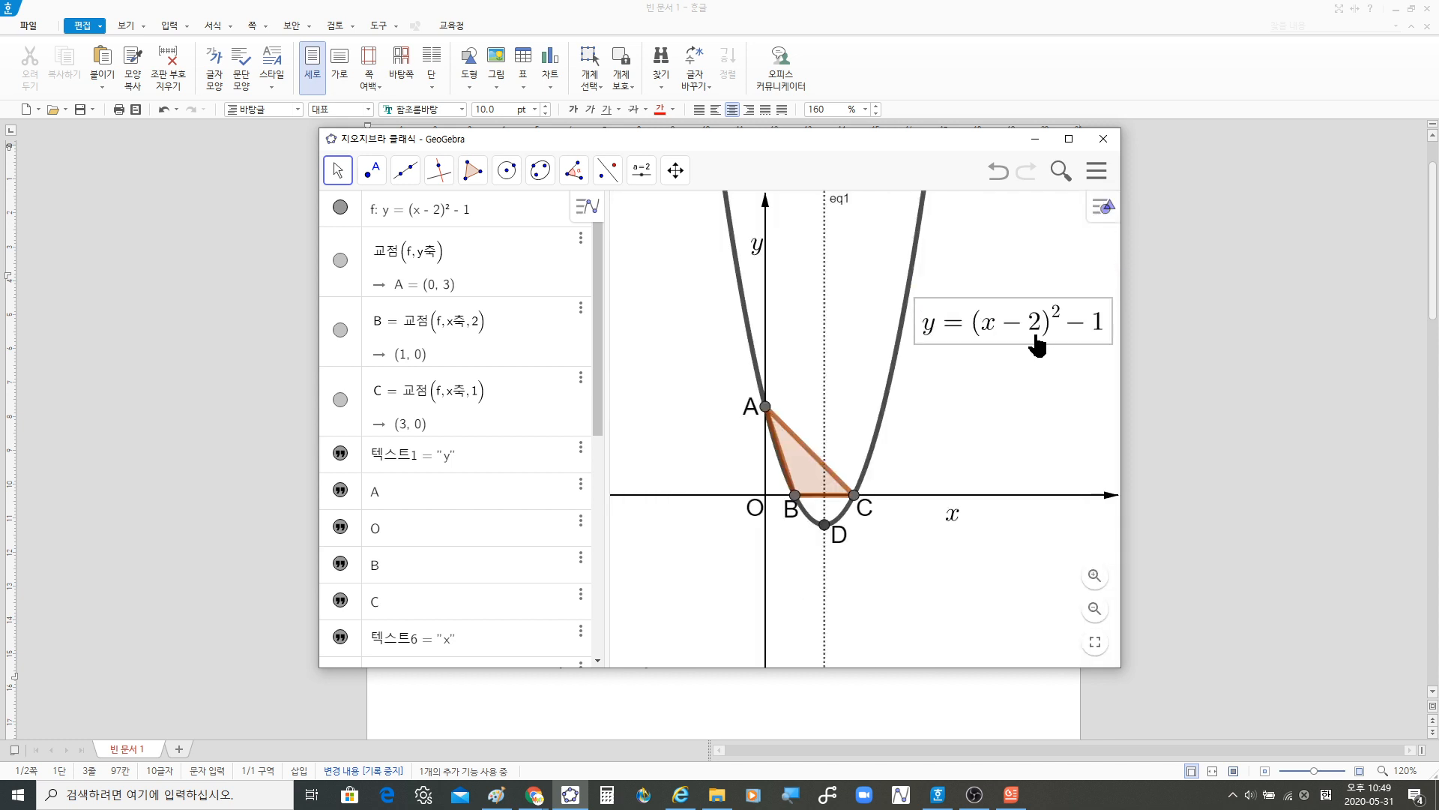
click(1012, 366)
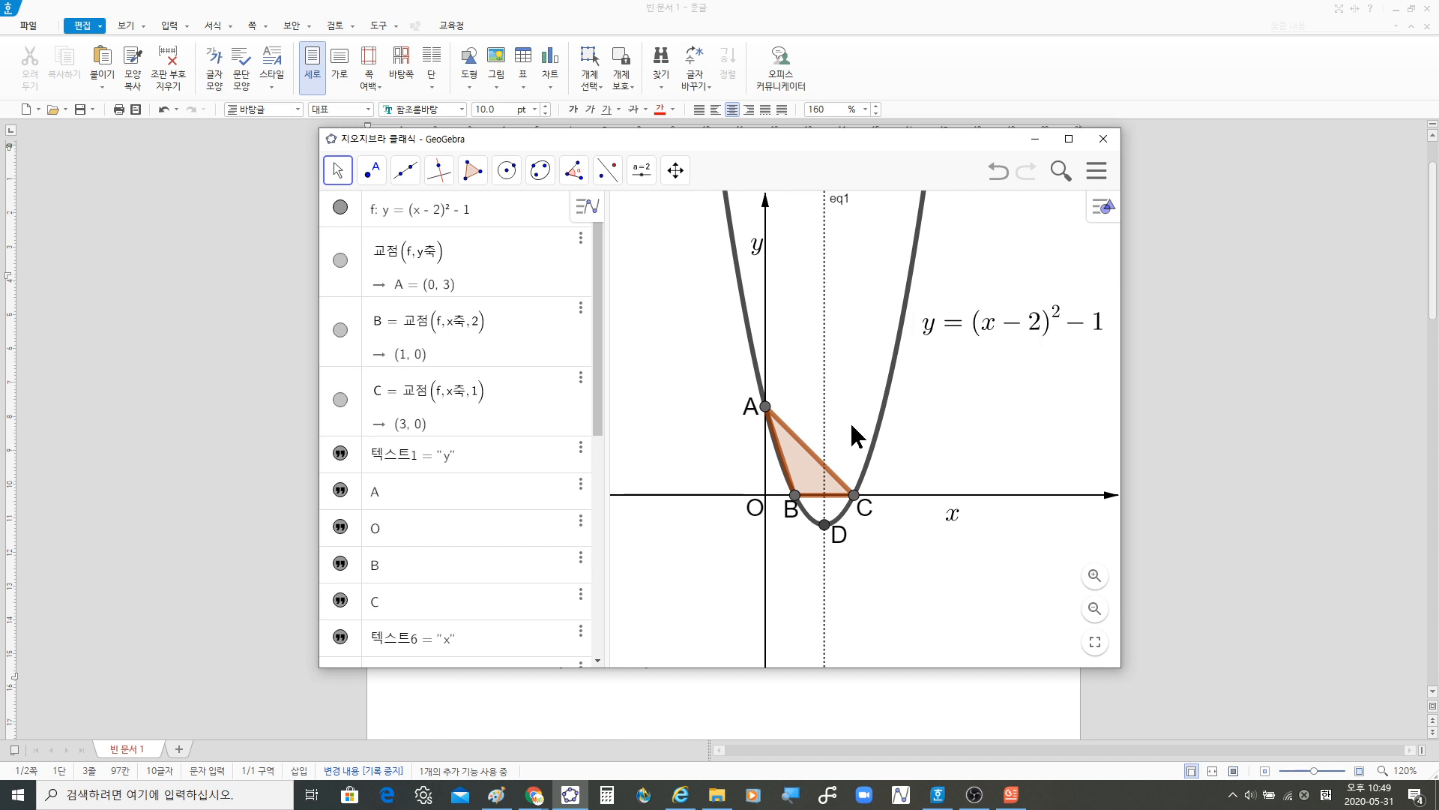
Step: Widen the algebra list and the window, and hide the name label of the dotted axis of symmetry
drag(607, 426, 733, 439)
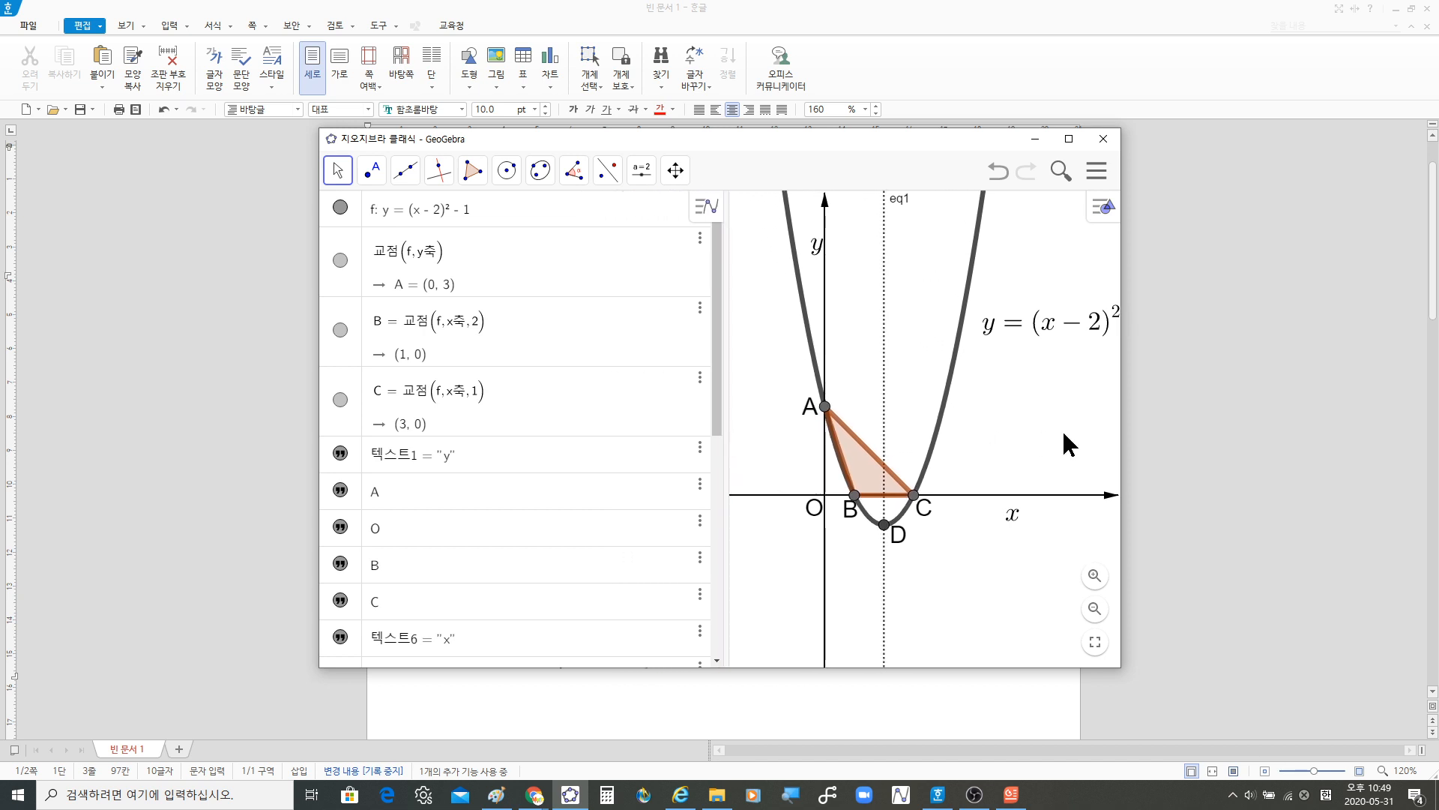
drag(1122, 436, 1073, 422)
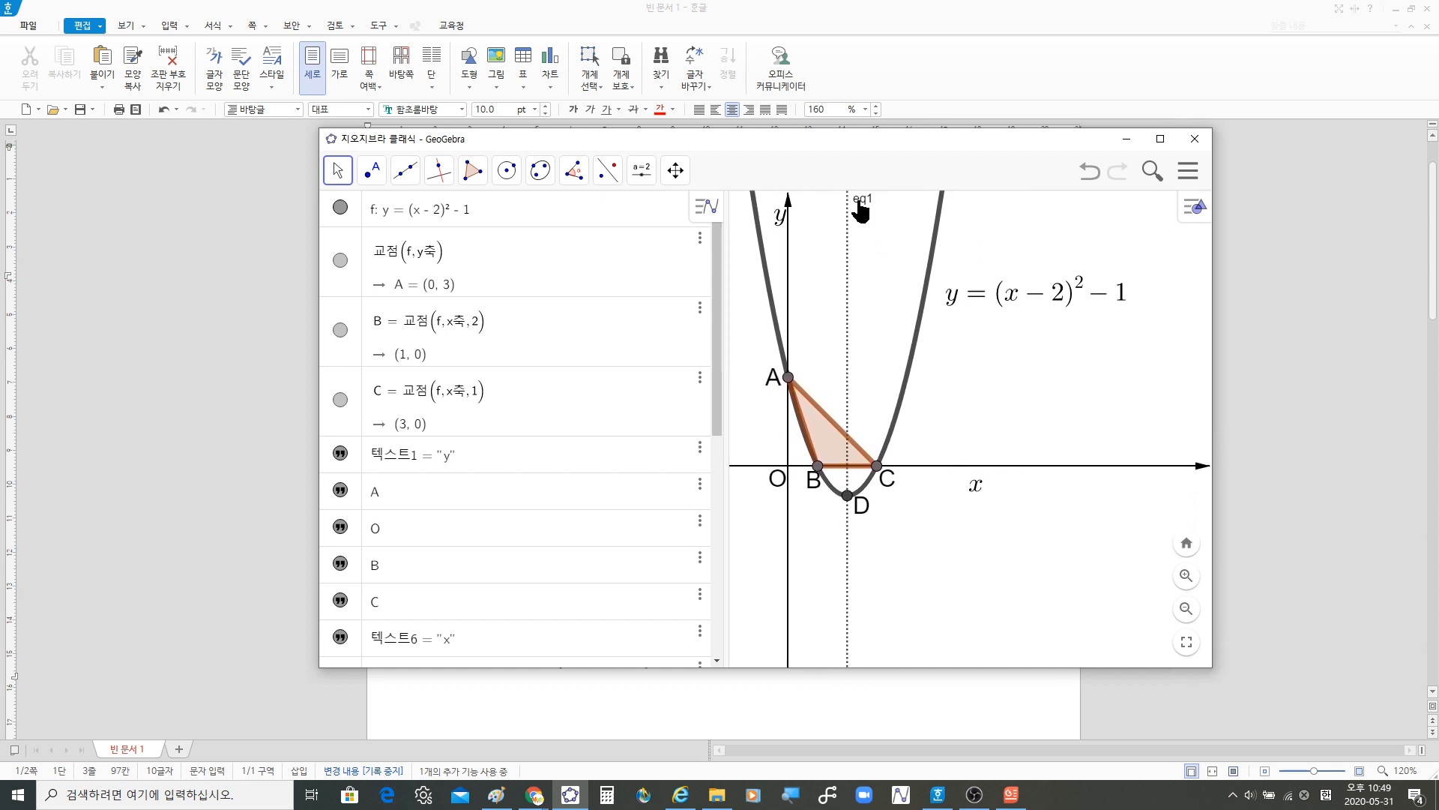
click(848, 256)
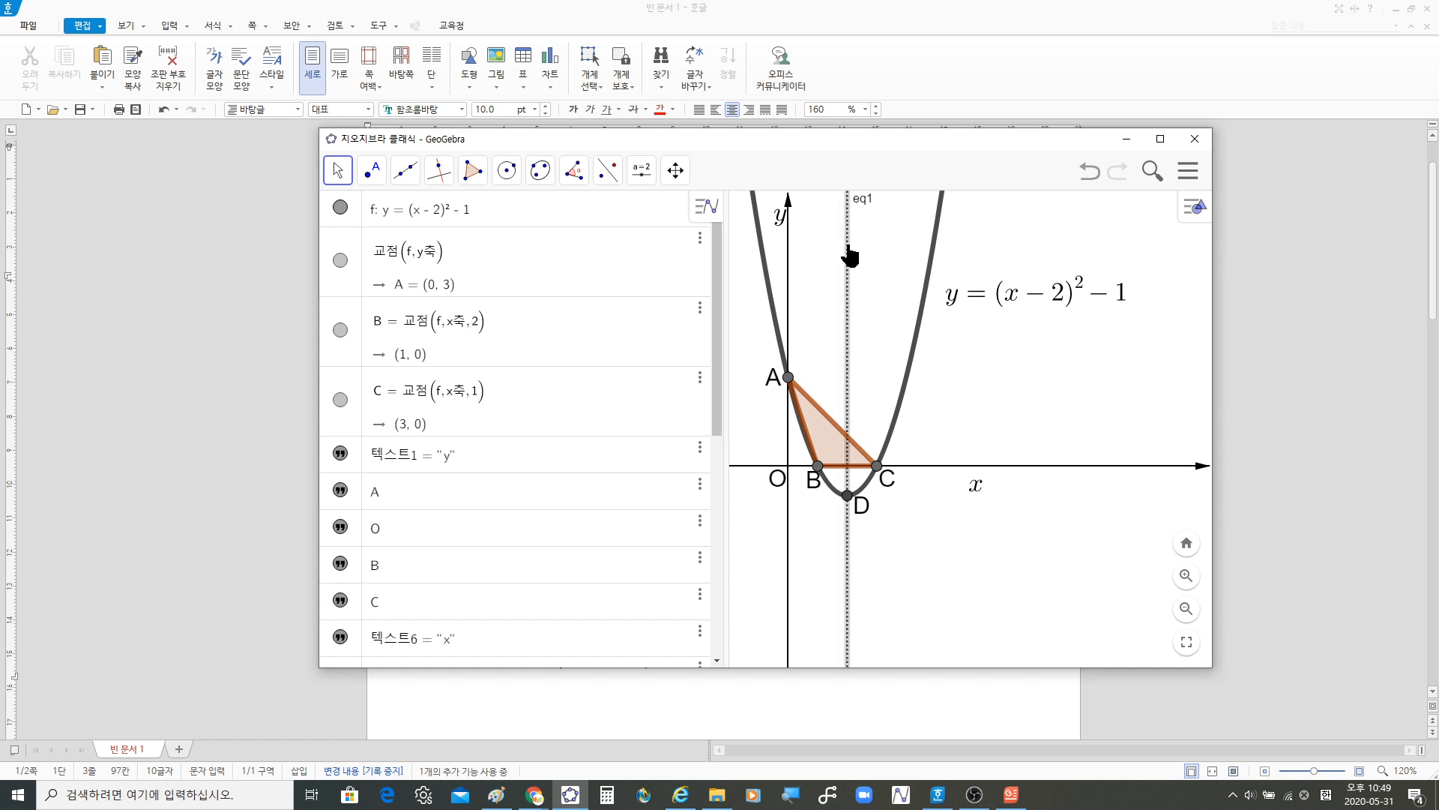
right_click(848, 256)
click(909, 370)
click(1043, 386)
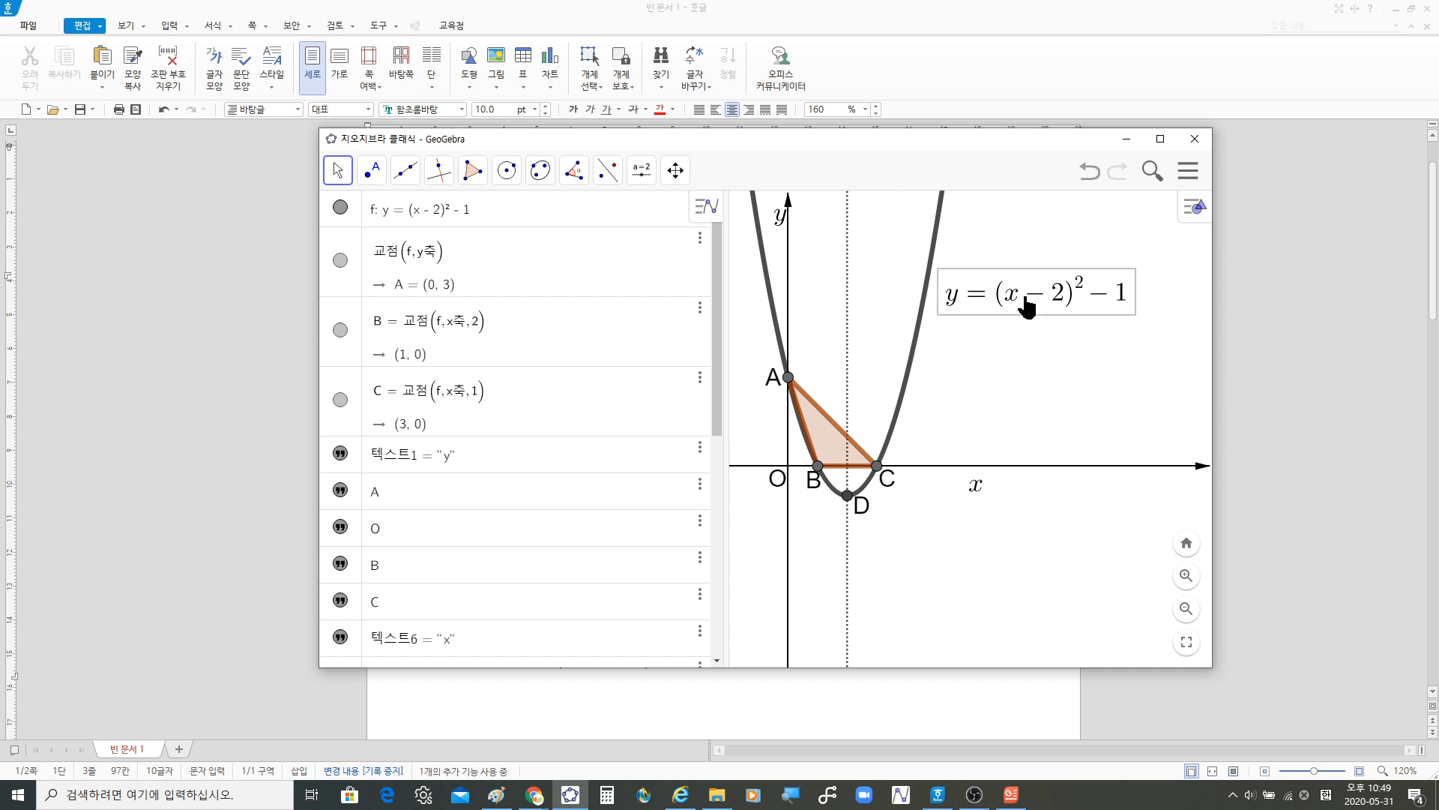
Step: Move the equation text just above the x-axis beside the parabola's right branch and narrow the window to fit the graph
drag(1025, 298, 993, 436)
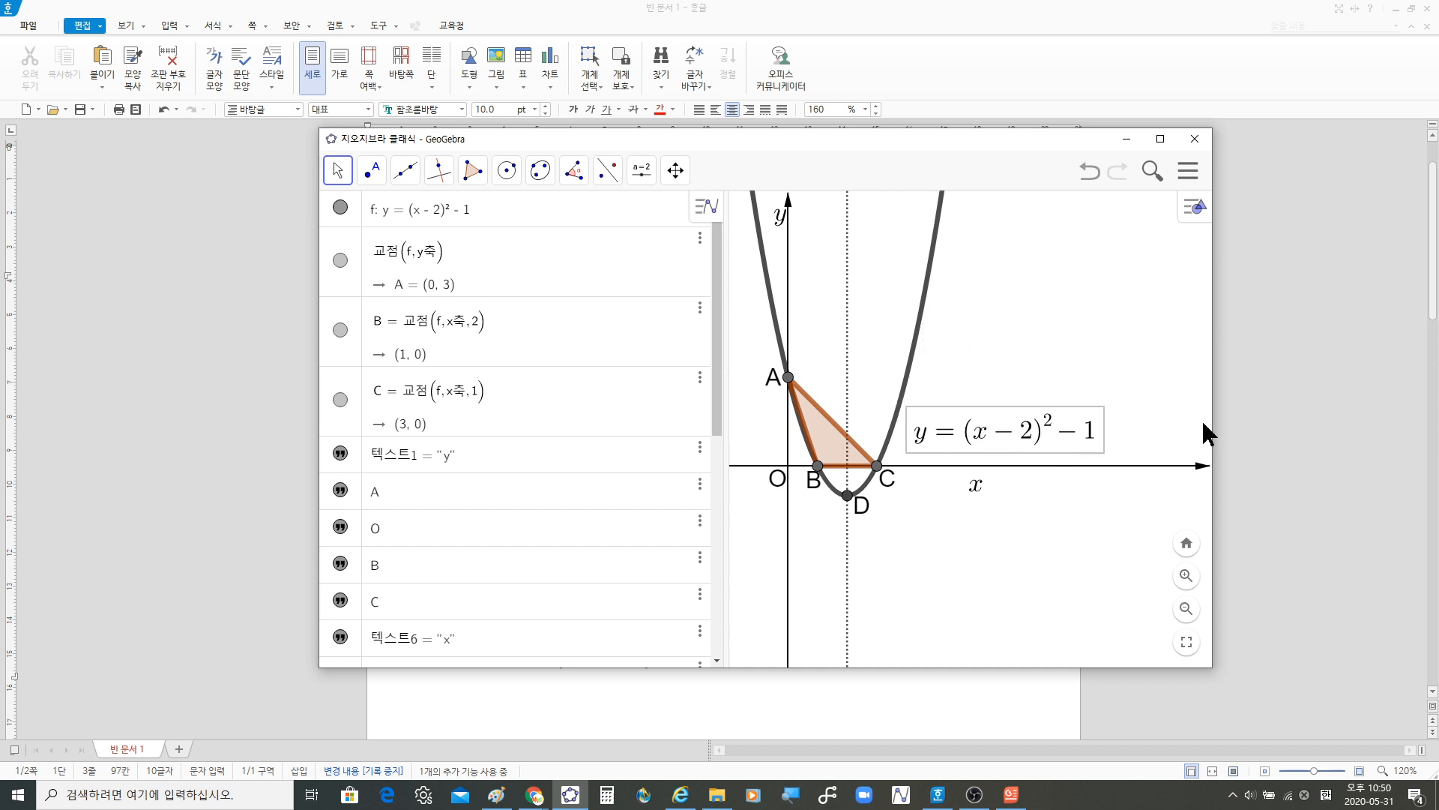
drag(1211, 429, 1106, 430)
drag(946, 478, 989, 508)
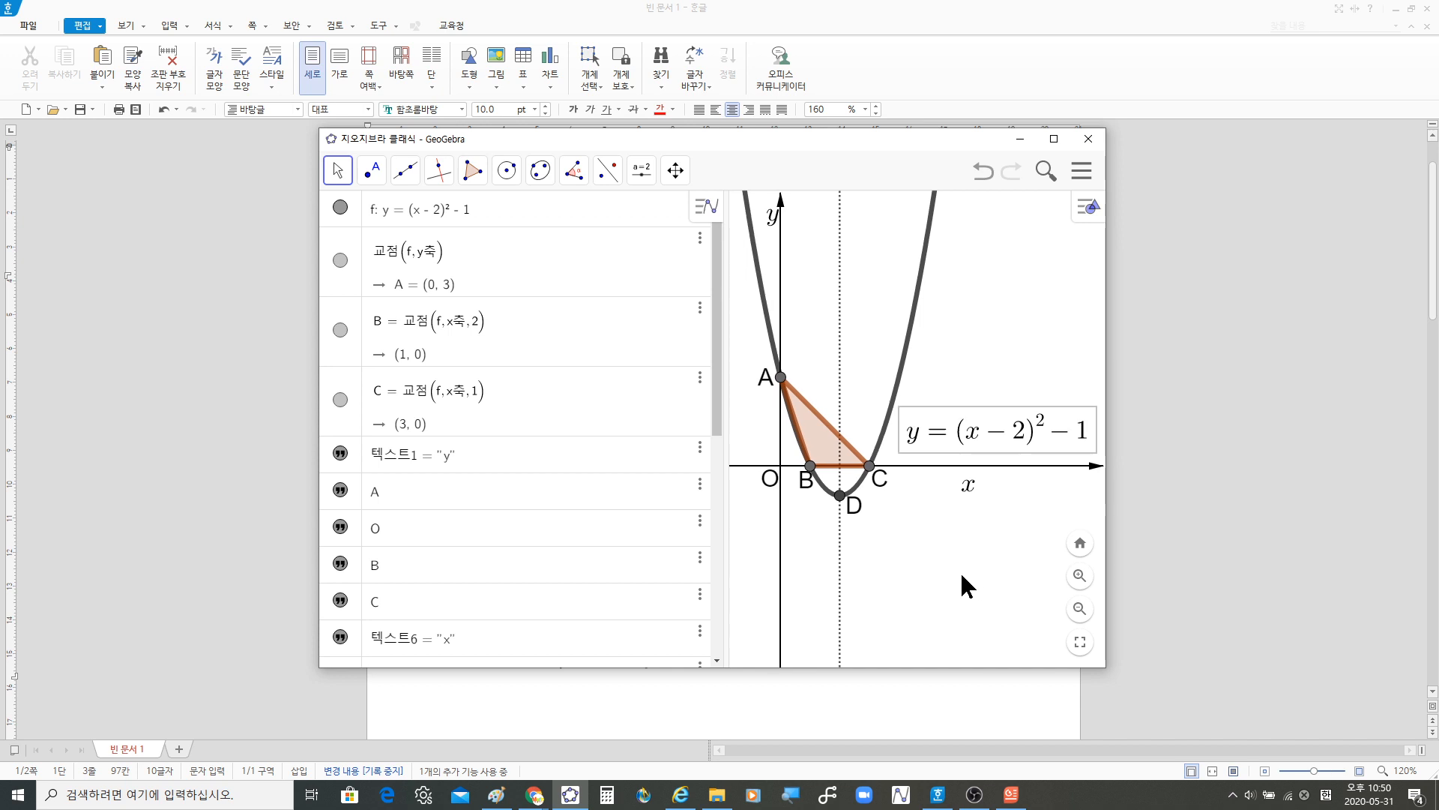
mouse_move(877, 525)
mouse_down()
mouse_move(891, 579)
mouse_move(871, 517)
mouse_up()
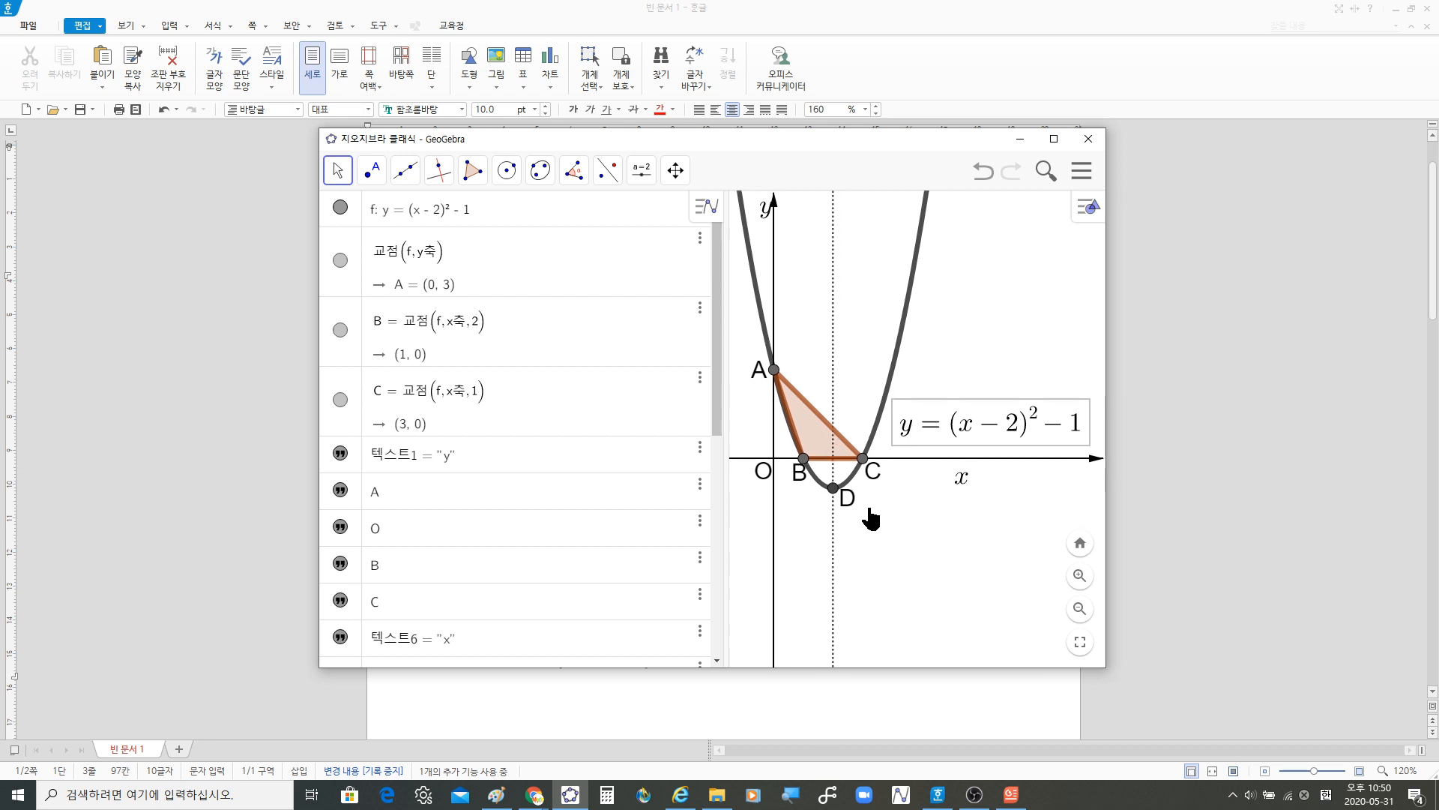
Step: Select the y-axis label and shorten the window so it ends just below the parabola's vertex
click(762, 210)
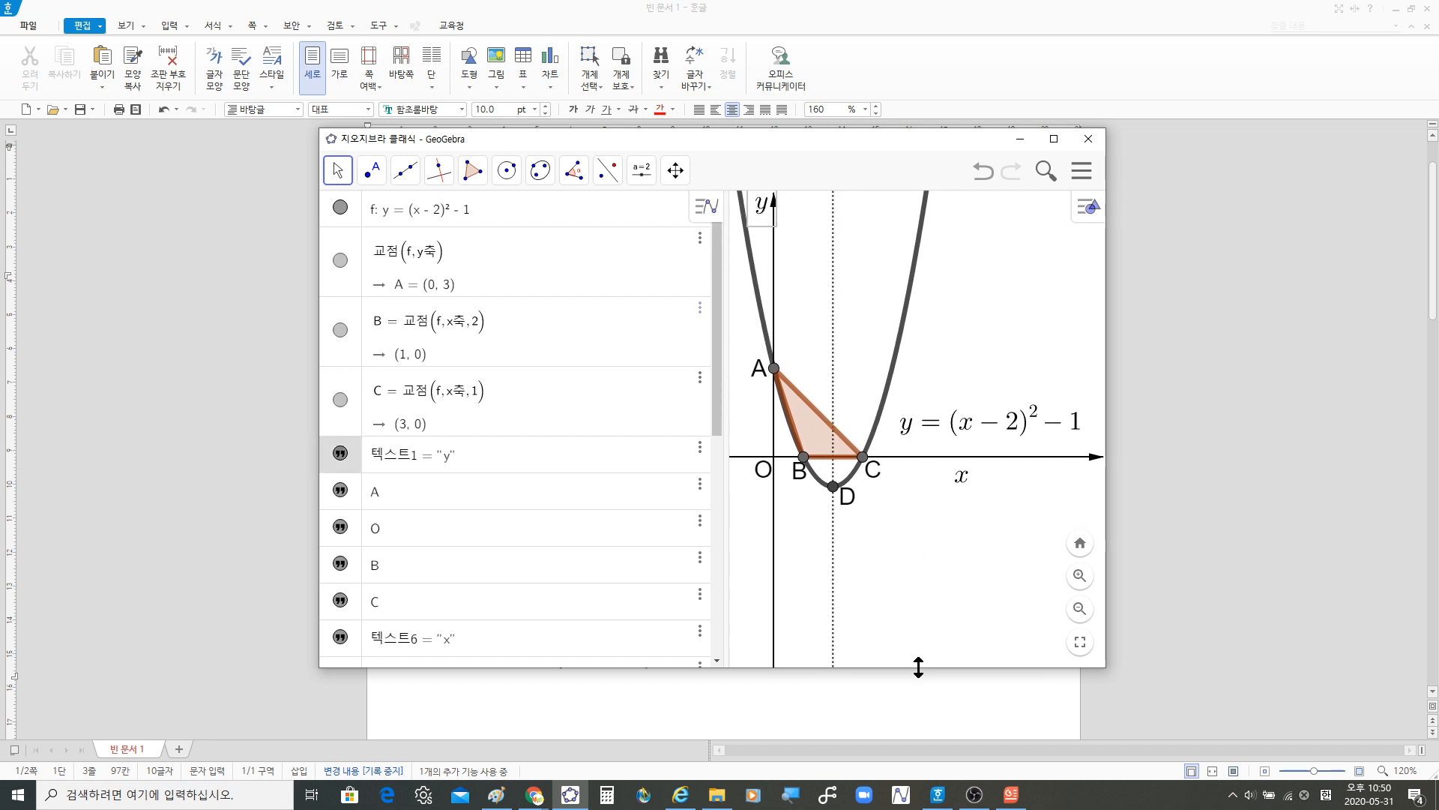
drag(919, 668, 909, 556)
mouse_move(911, 498)
mouse_down()
mouse_move(910, 551)
mouse_move(913, 510)
mouse_move(900, 506)
mouse_up()
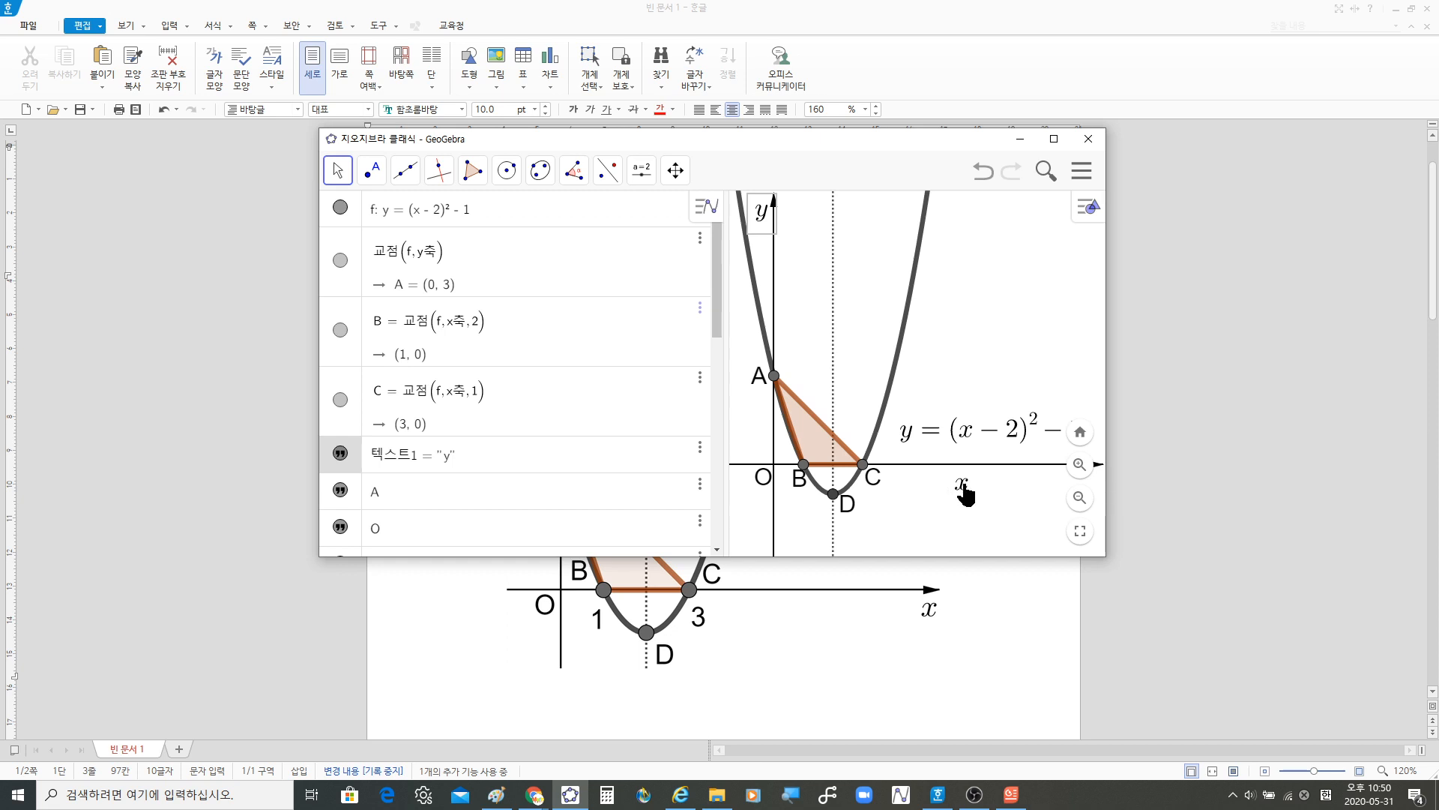
Step: Move the x label to just below the arrow end of the x-axis
drag(966, 494, 1066, 496)
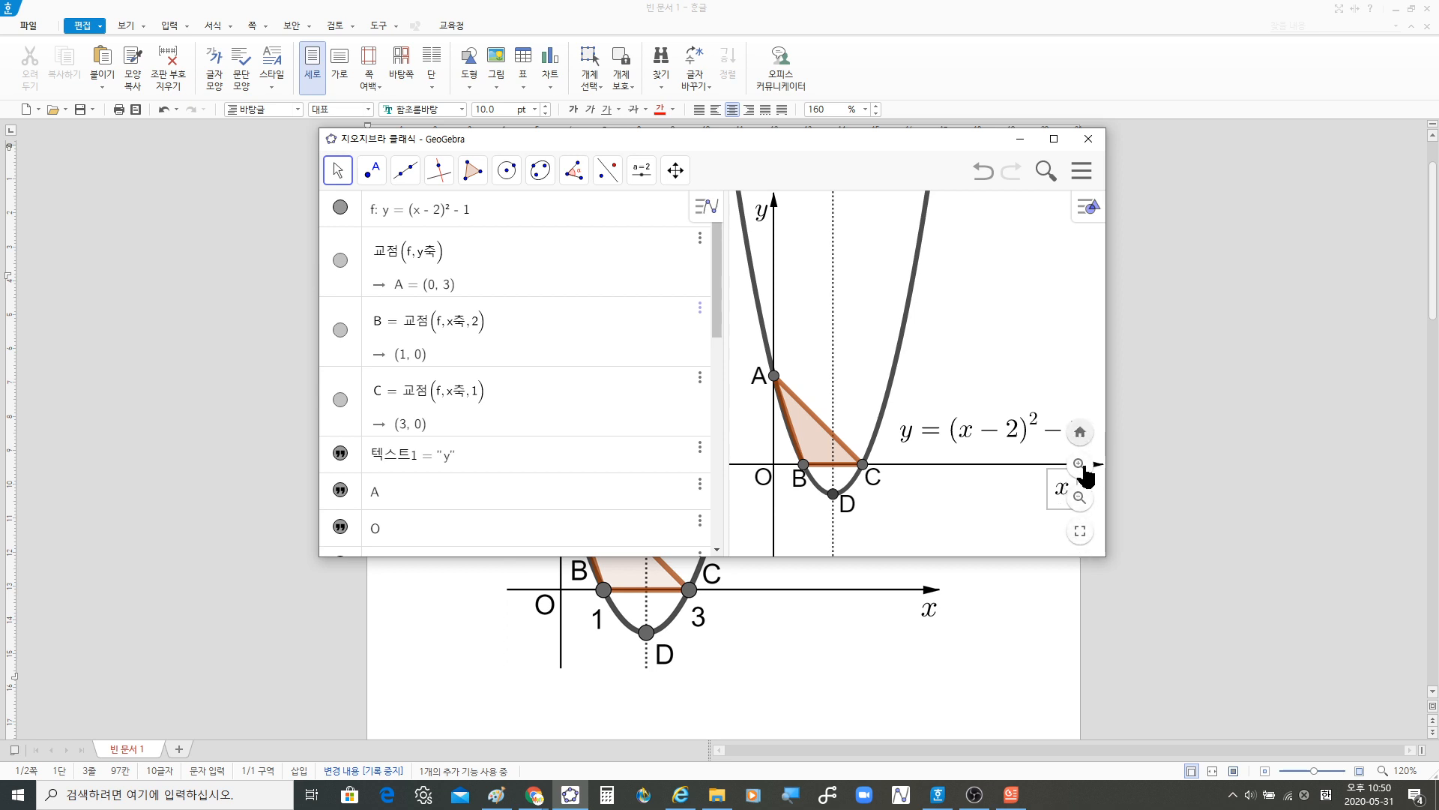
mouse_move(1057, 502)
mouse_down()
mouse_move(1087, 501)
mouse_move(986, 499)
mouse_move(1068, 488)
mouse_up()
click(1083, 497)
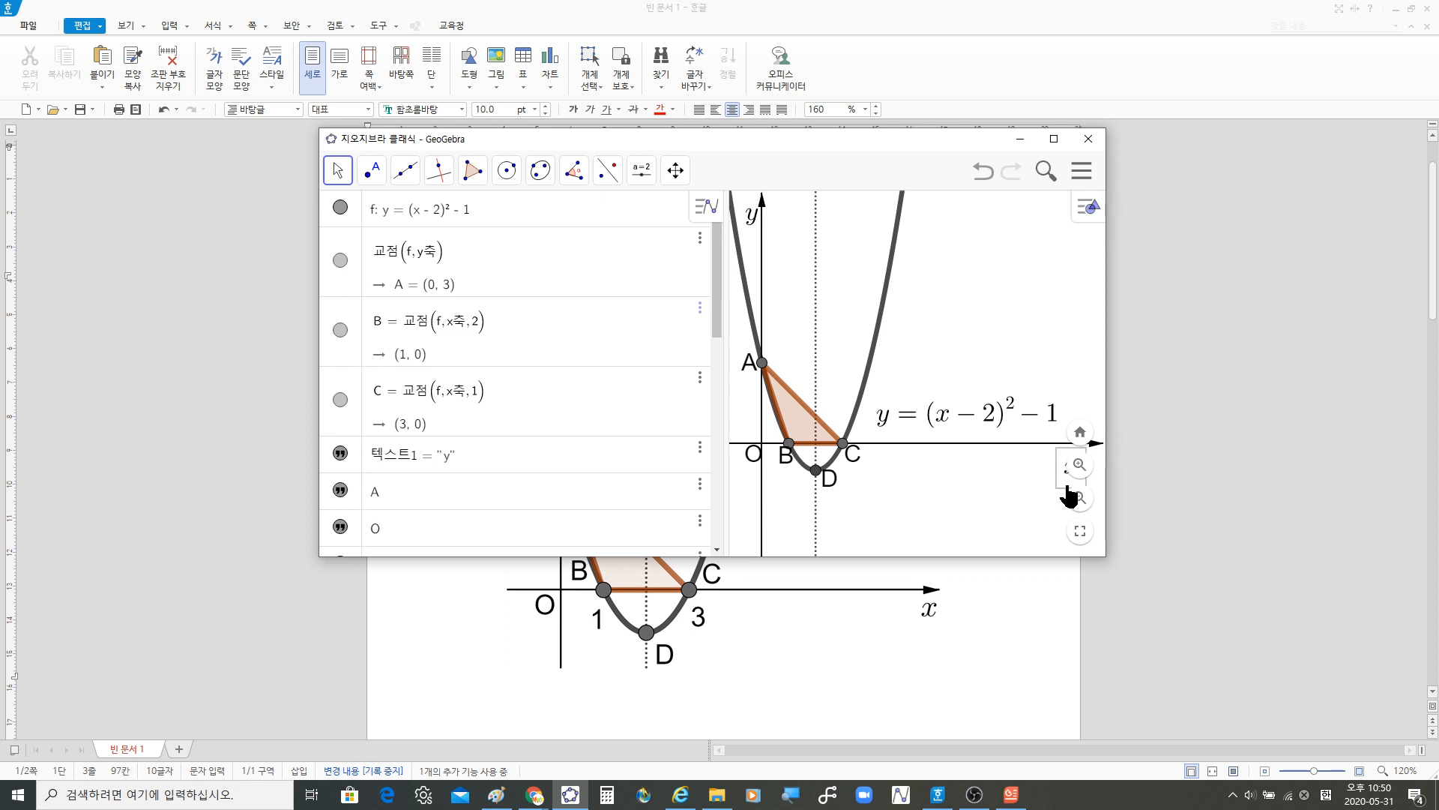
scroll(1067, 486, down, 1)
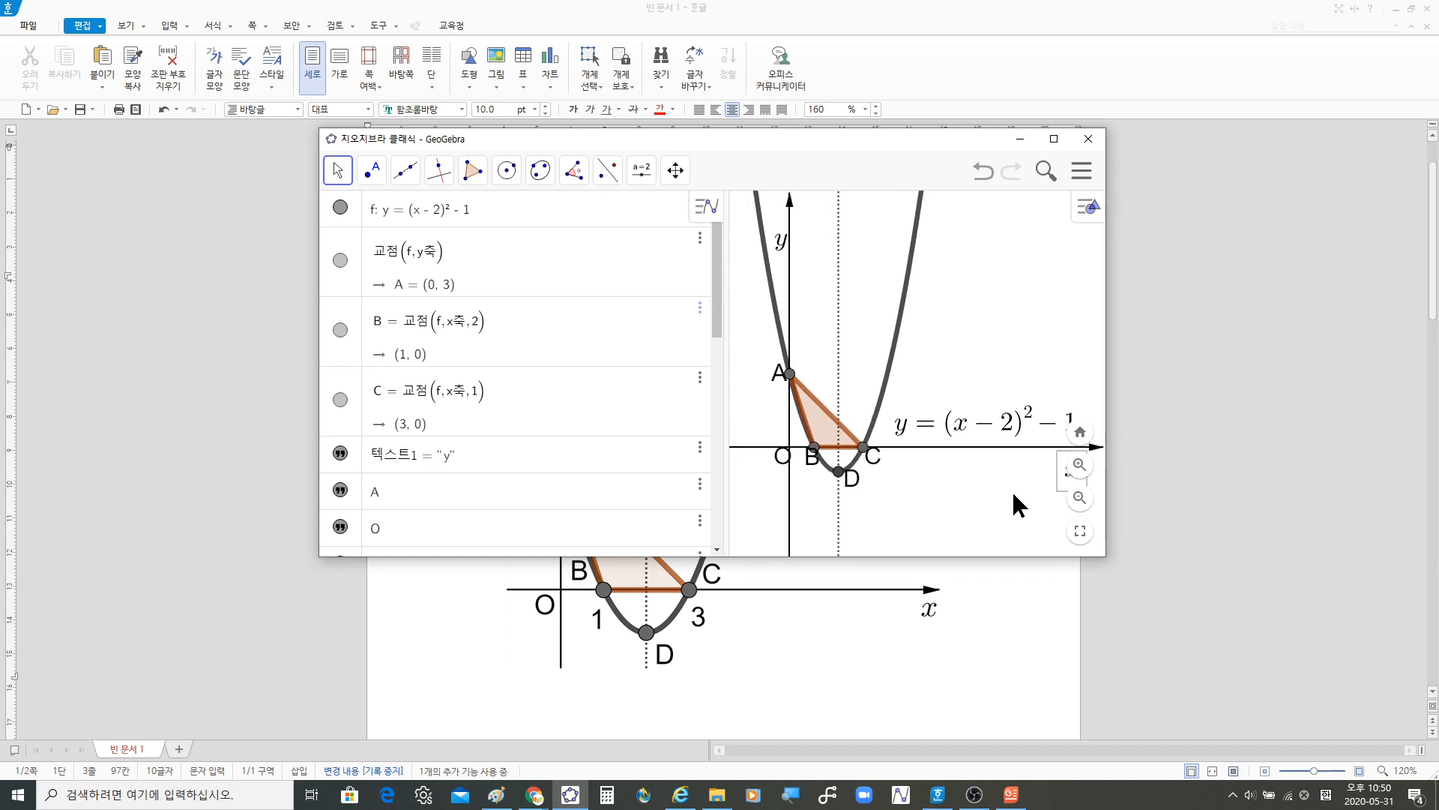
Step: Select point B at the parabola's first x-intercept
click(811, 463)
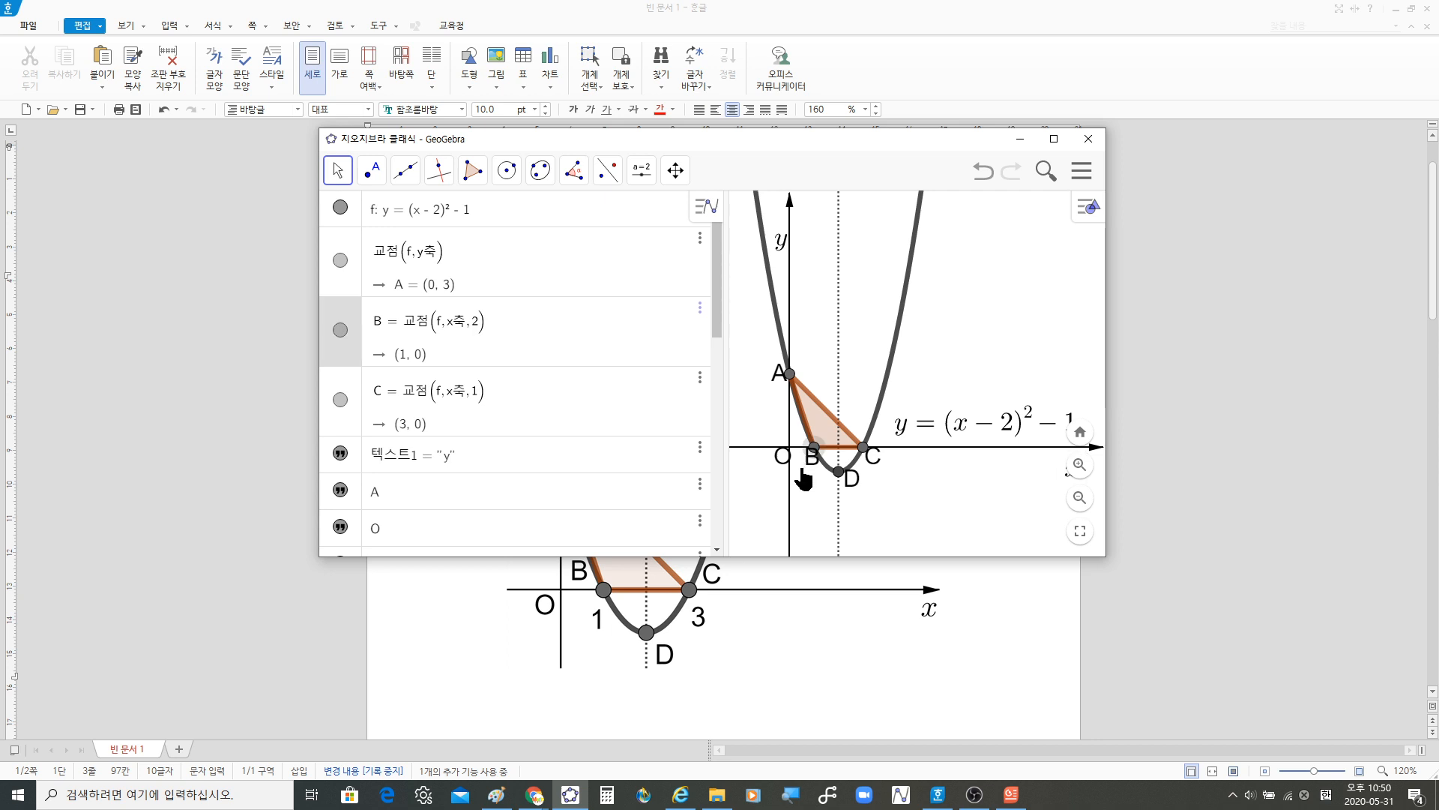